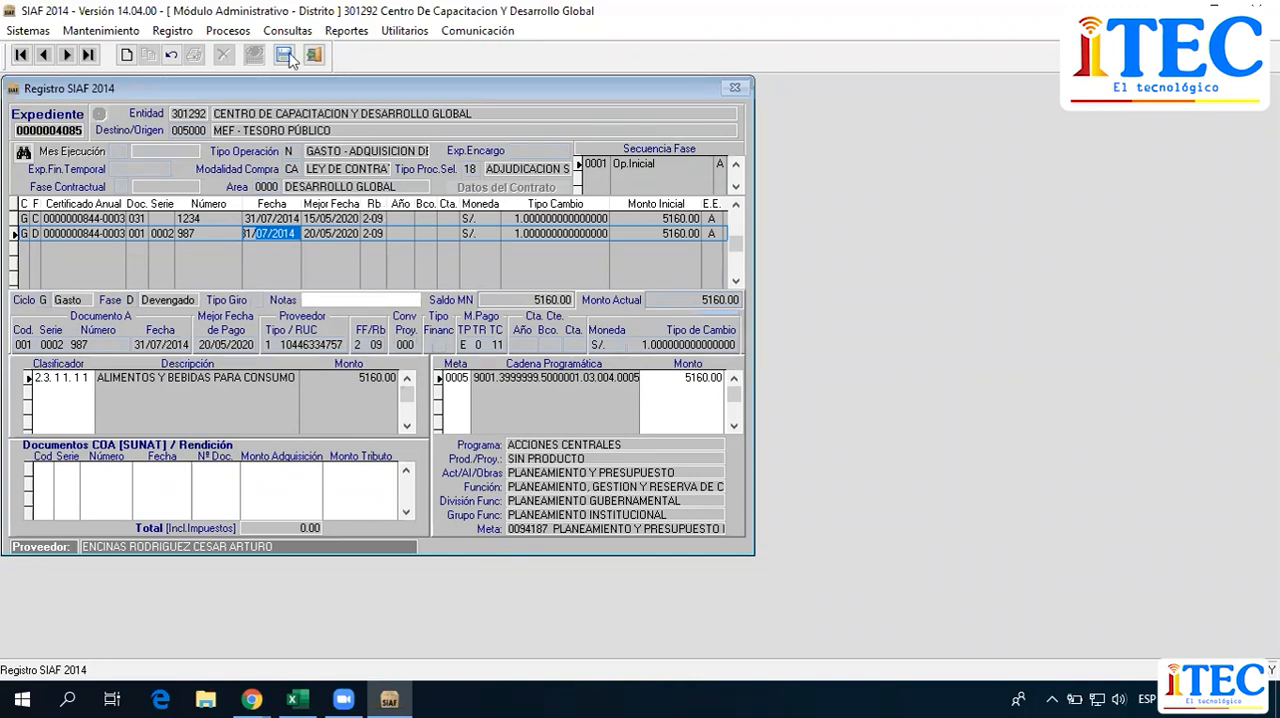
{"action": "left_click", "coordinate": [829, 136]}
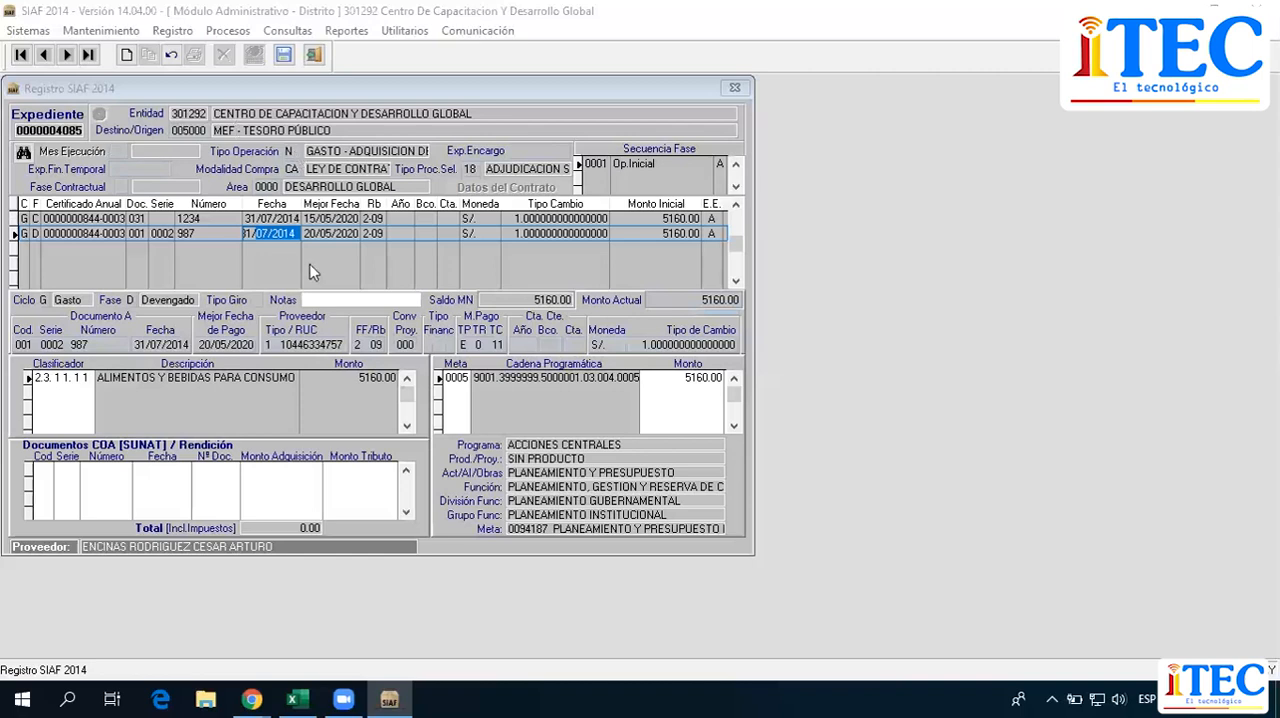
{"action": "left_click", "coordinate": [321, 234]}
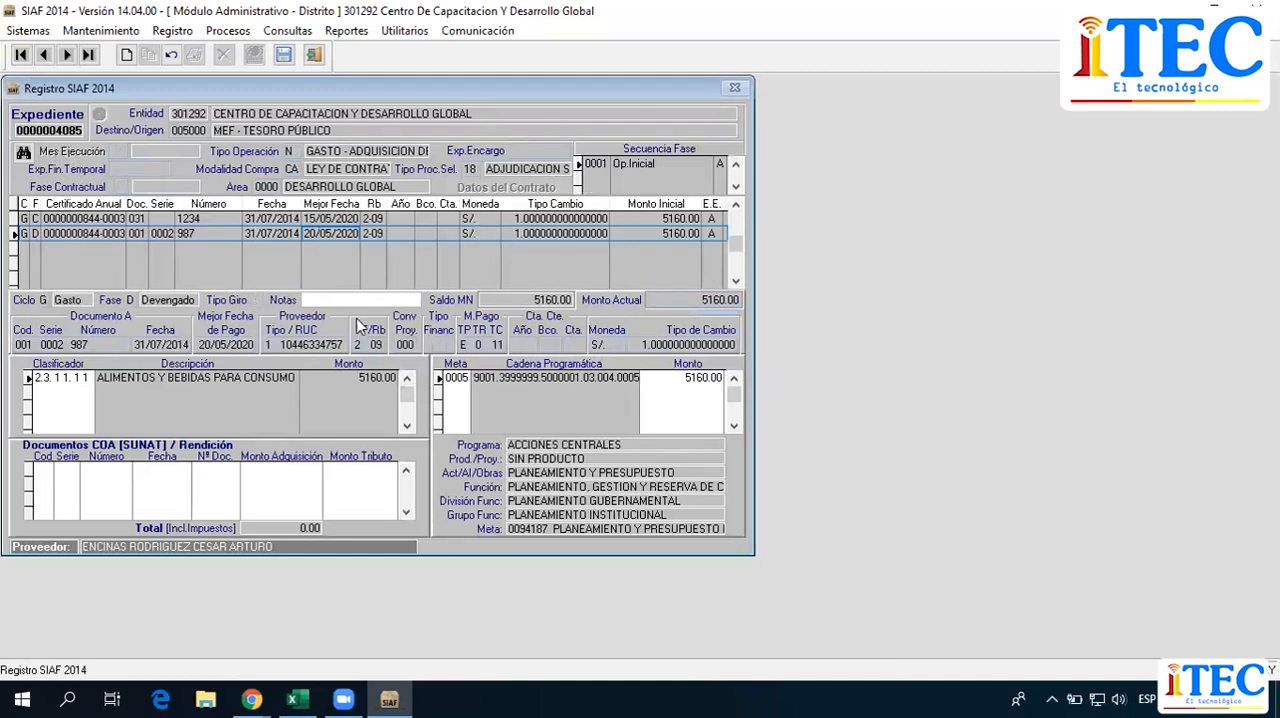
{"action": "right_click", "coordinate": [214, 256]}
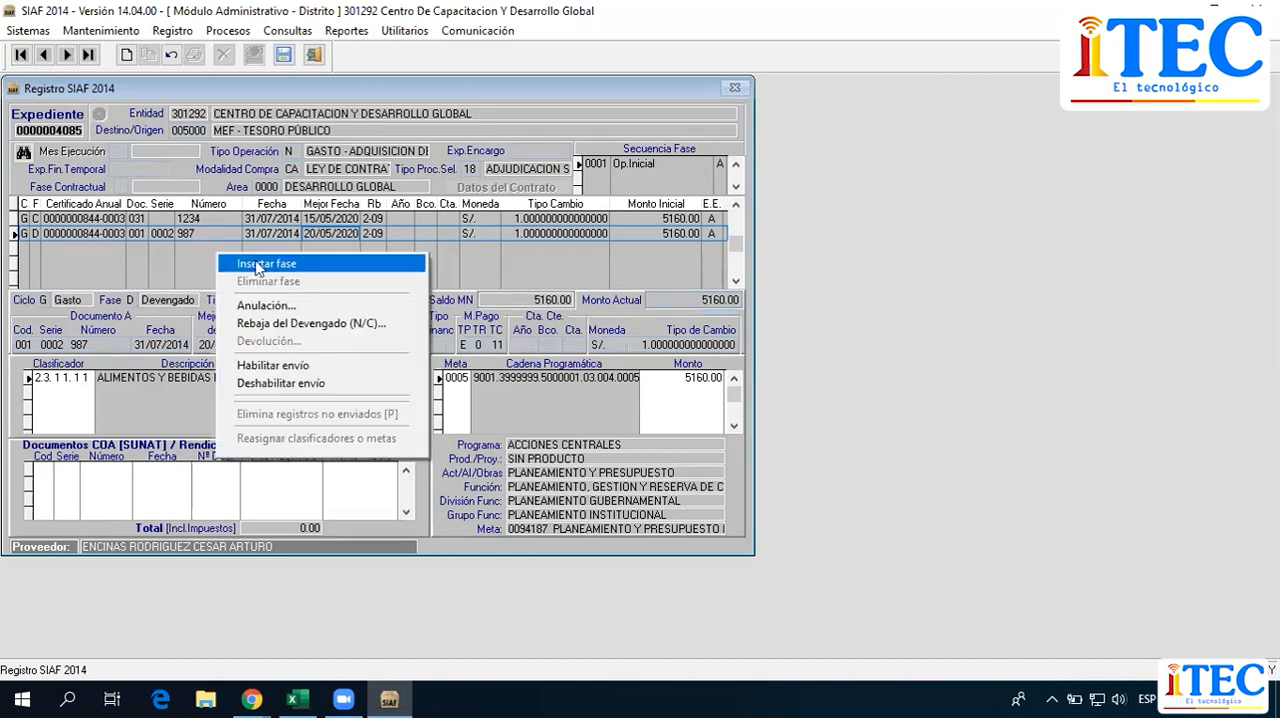
{"action": "left_click", "coordinate": [290, 265]}
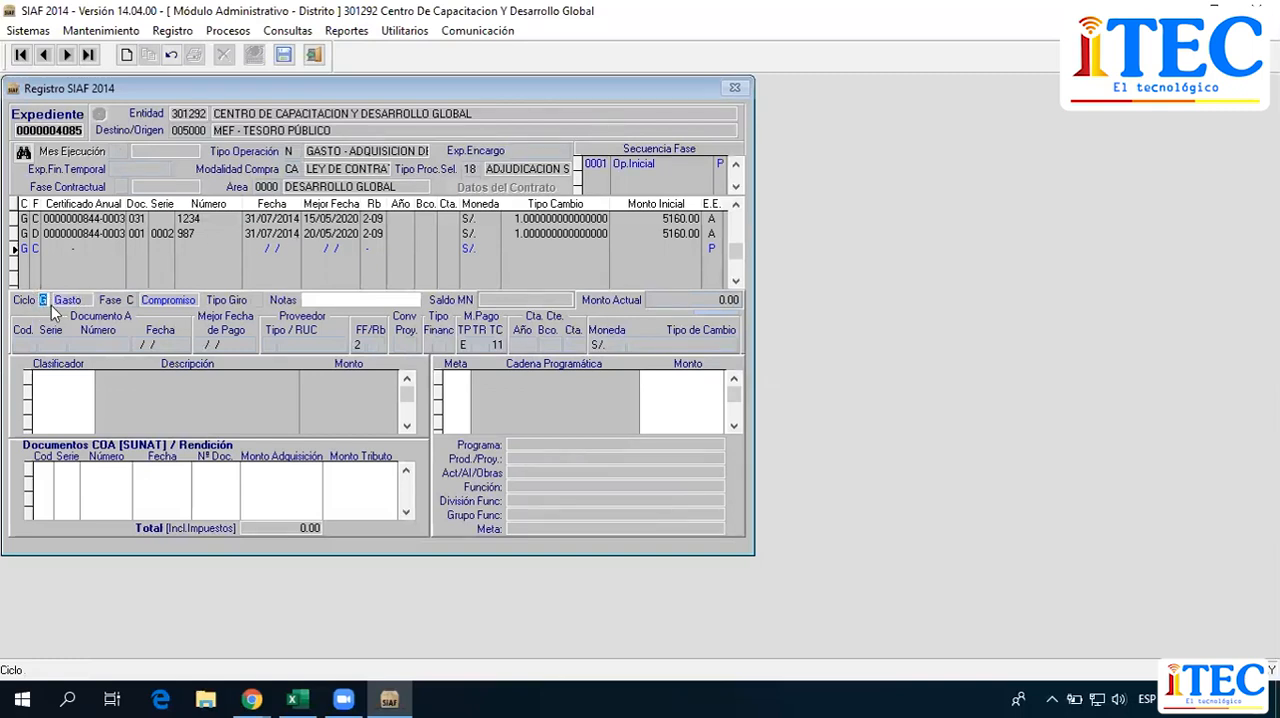
{"action": "key", "text": "Return"}
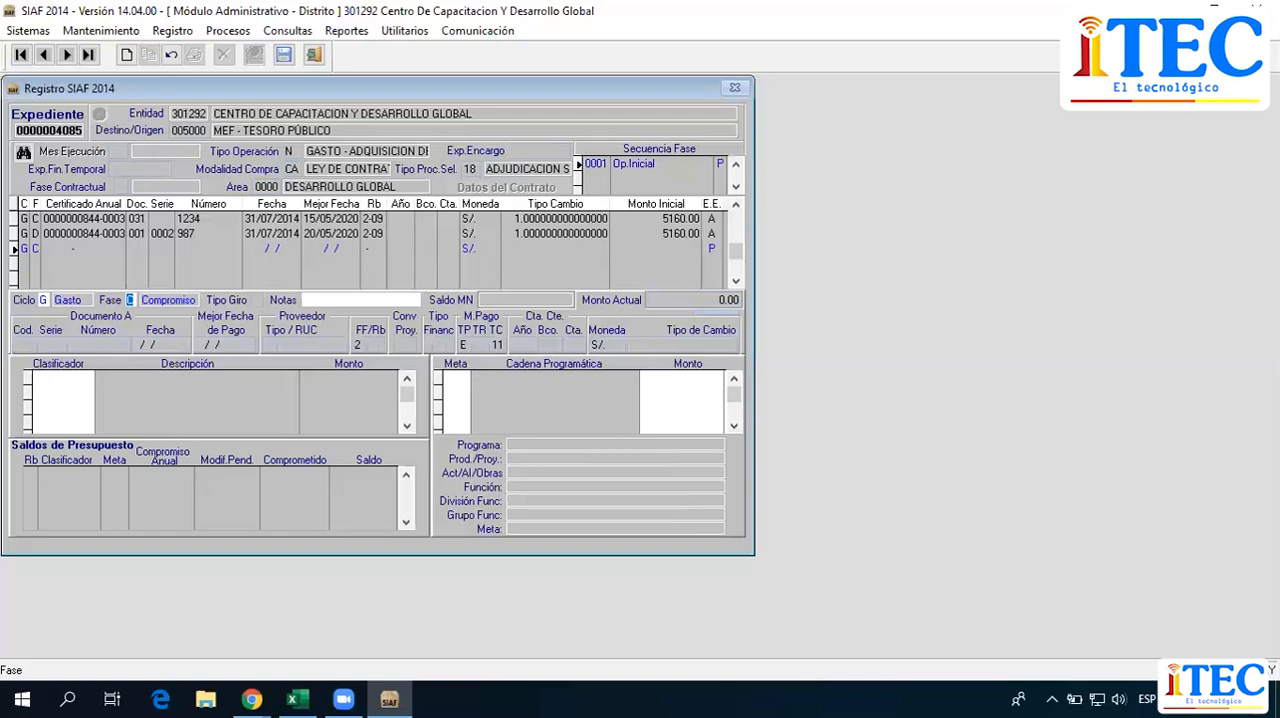
{"action": "type", "text": "G"}
{"action": "key", "text": "Return"}
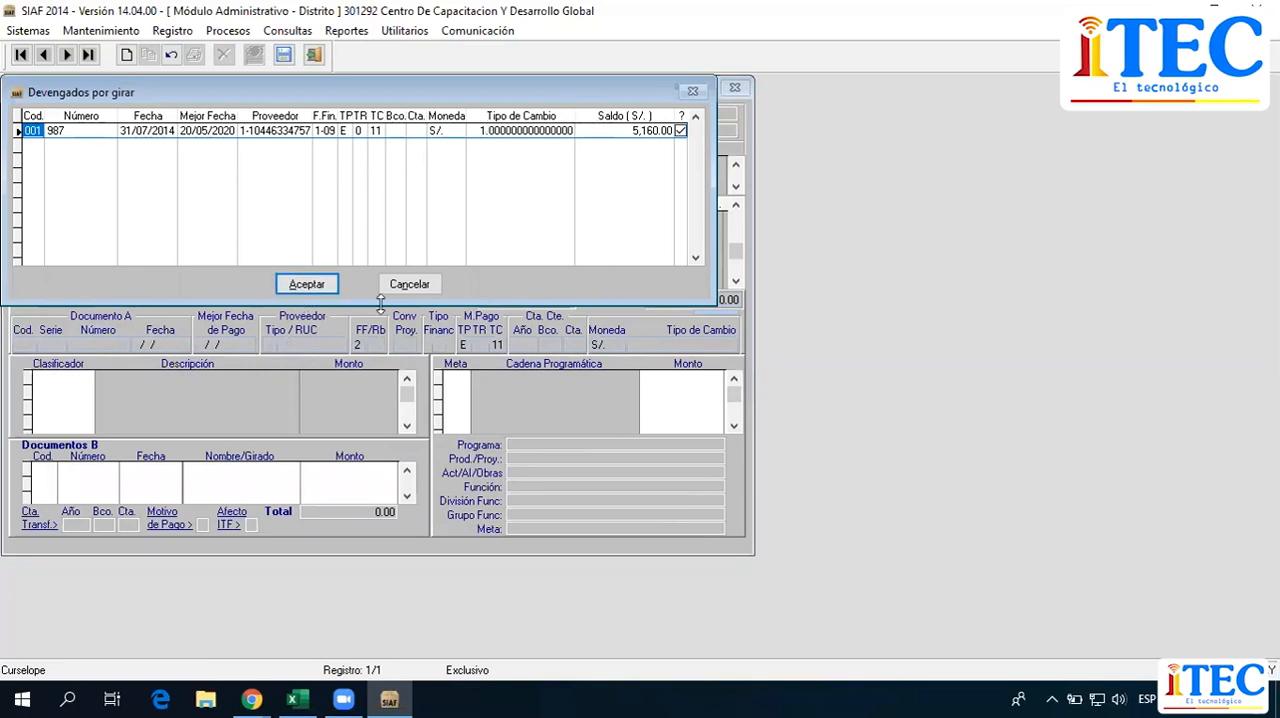
Accept Devengado 987 as the one to pay and generate the Girado operation with its amount filled from the origin.
{"action": "left_click", "coordinate": [300, 285]}
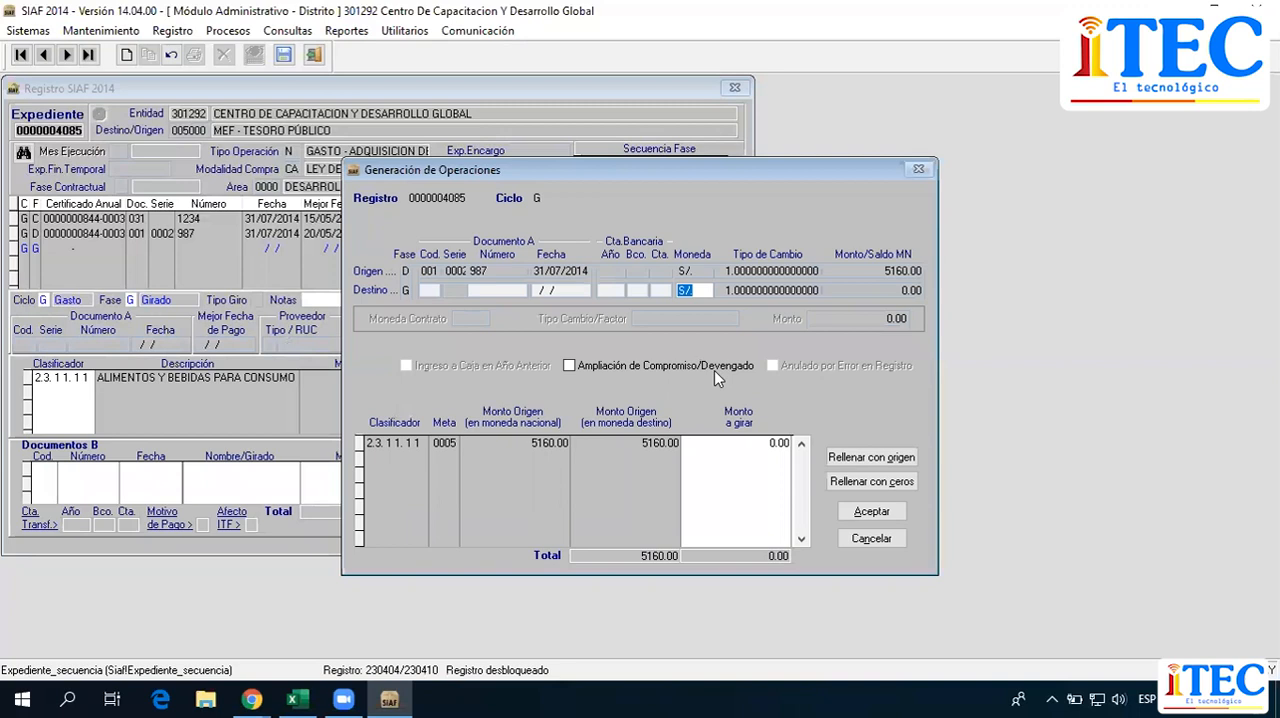
{"action": "left_click", "coordinate": [747, 443]}
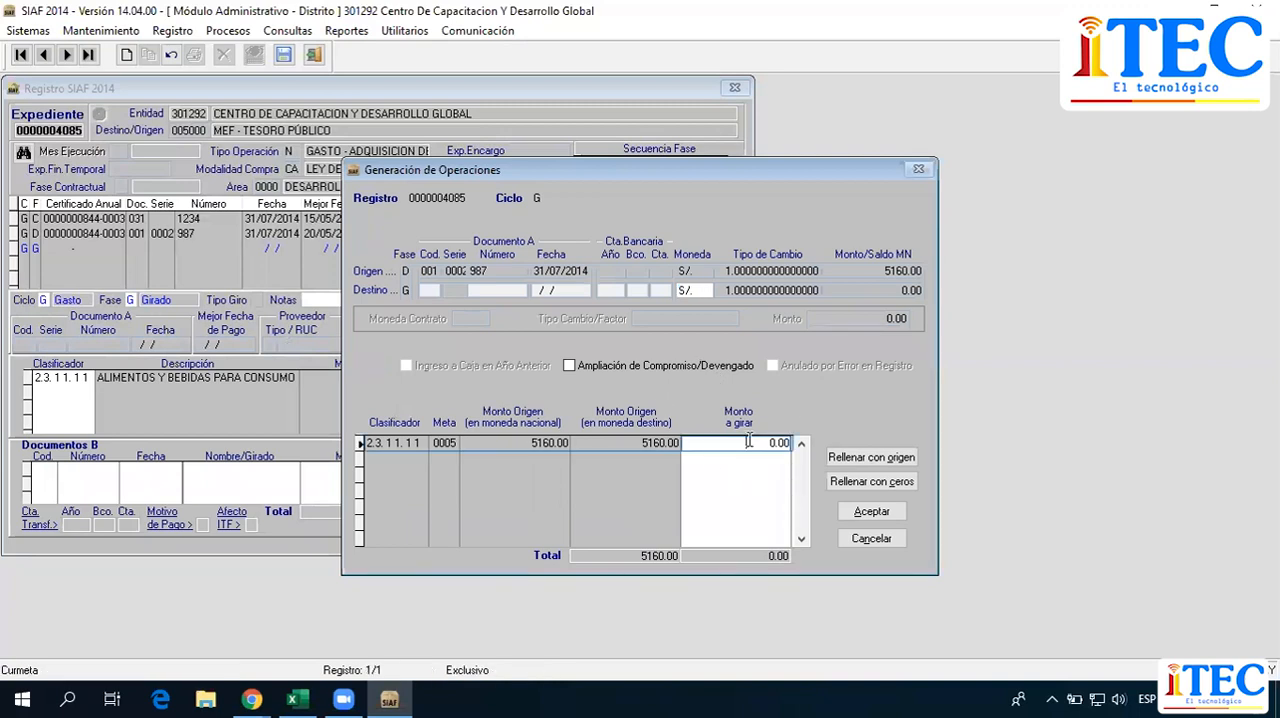
{"action": "left_click", "coordinate": [897, 459]}
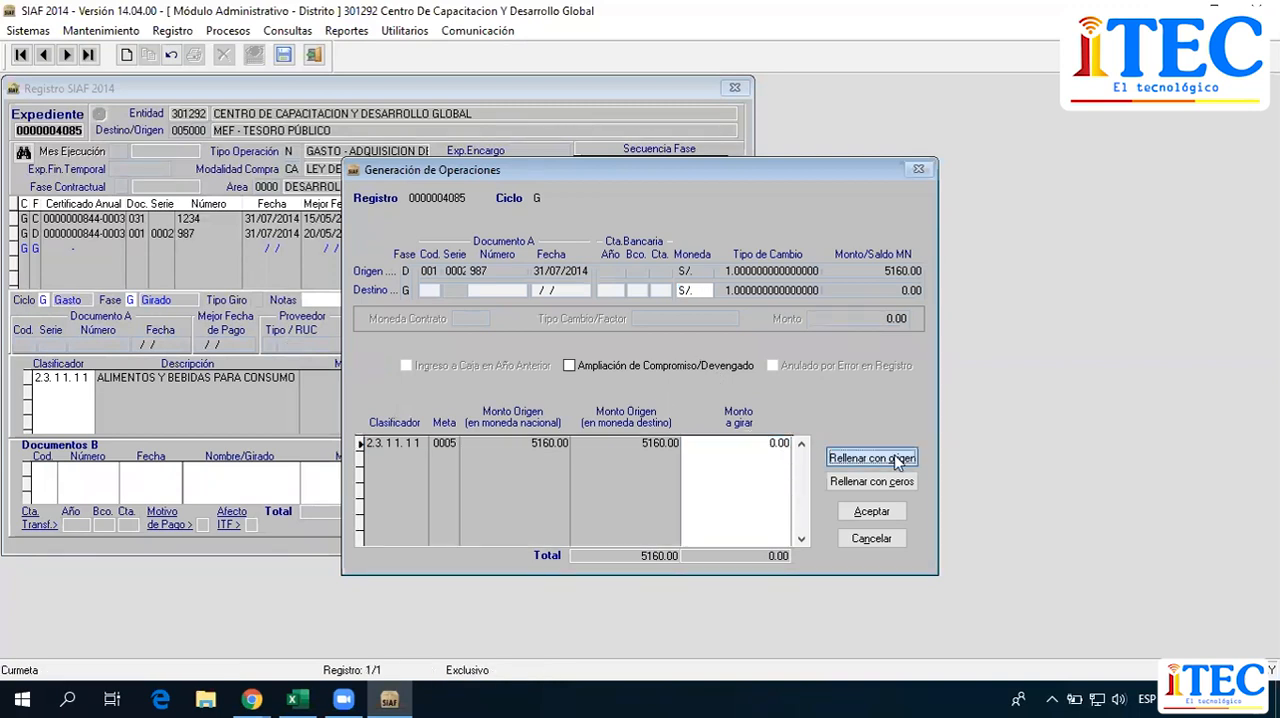
{"action": "left_click", "coordinate": [871, 512]}
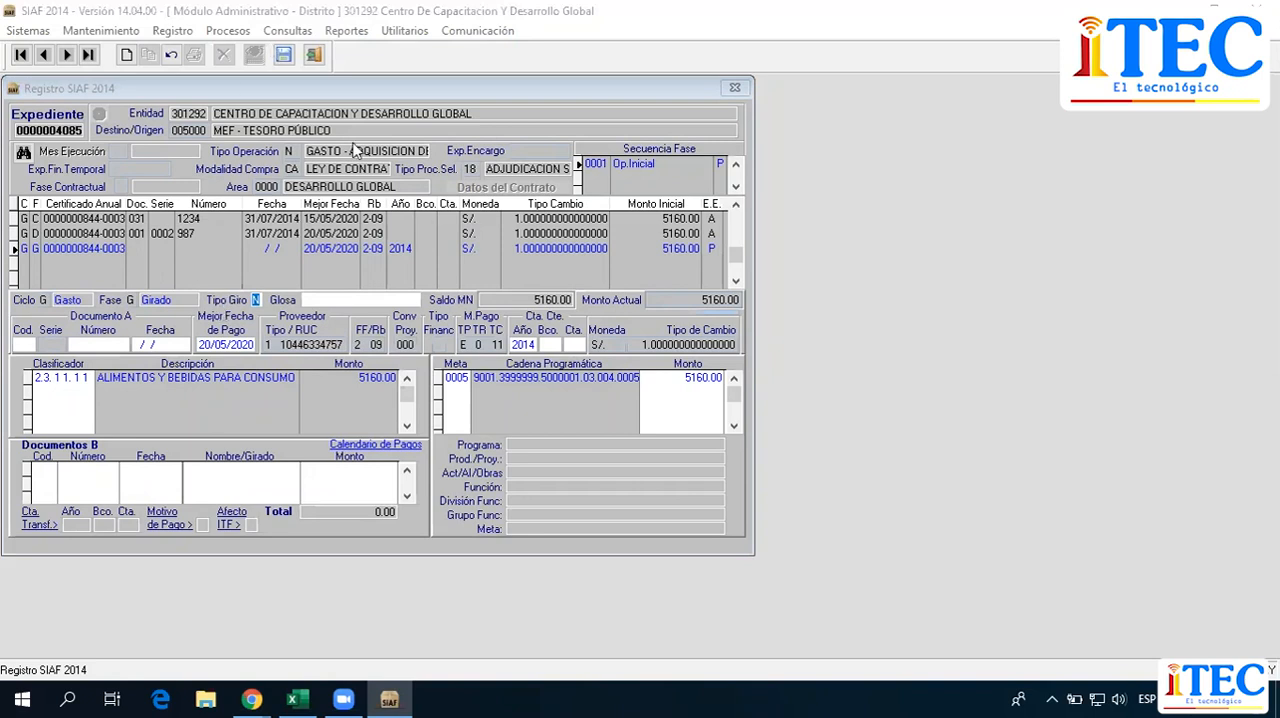
Keep the Girado type N and set Documento A to code 009 and number 00001.
{"action": "left_click", "coordinate": [288, 303]}
{"action": "key", "text": "Return"}
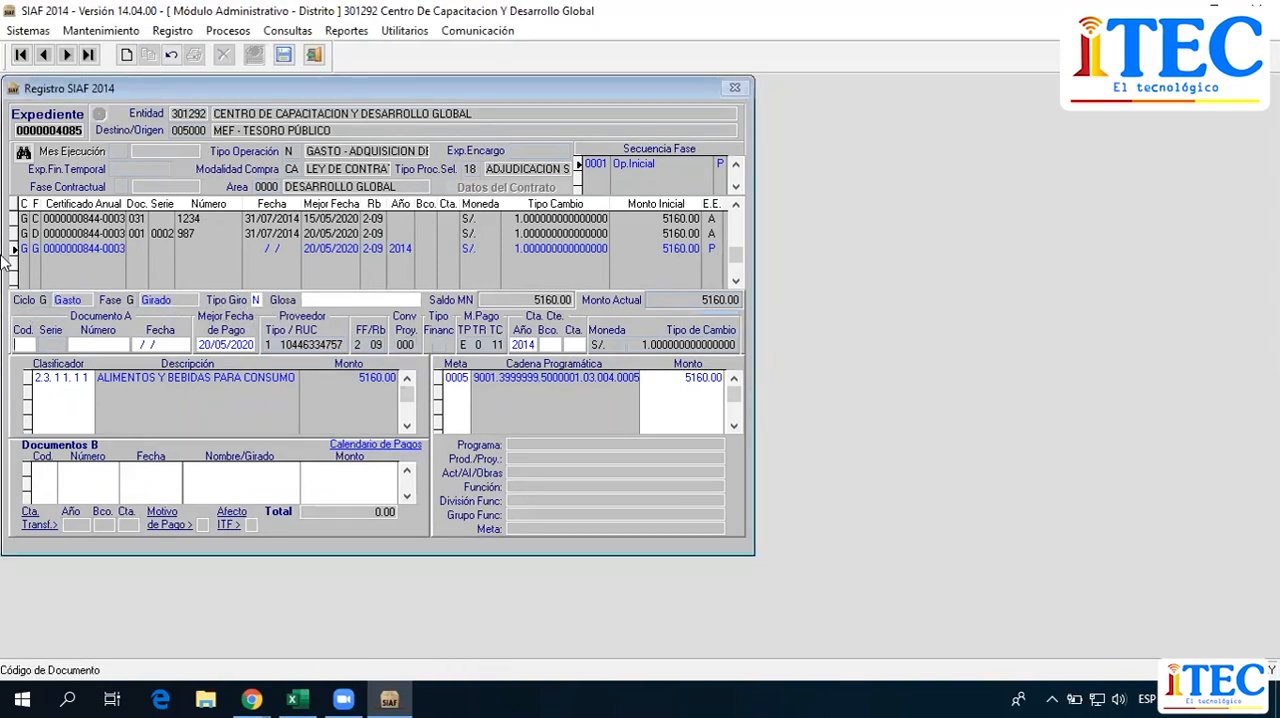
{"action": "key", "text": "Return"}
{"action": "type", "text": "009"}
{"action": "key", "text": "Return"}
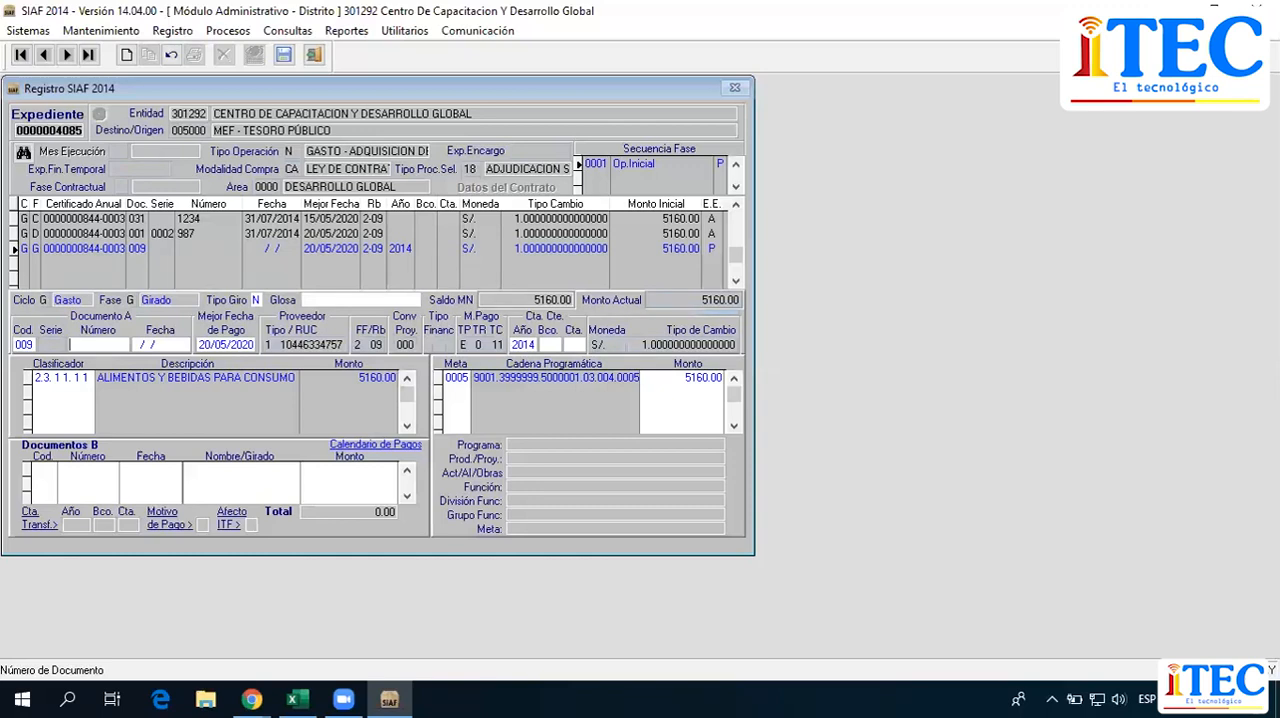
{"action": "type", "text": "00001"}
{"action": "key", "text": "Return"}
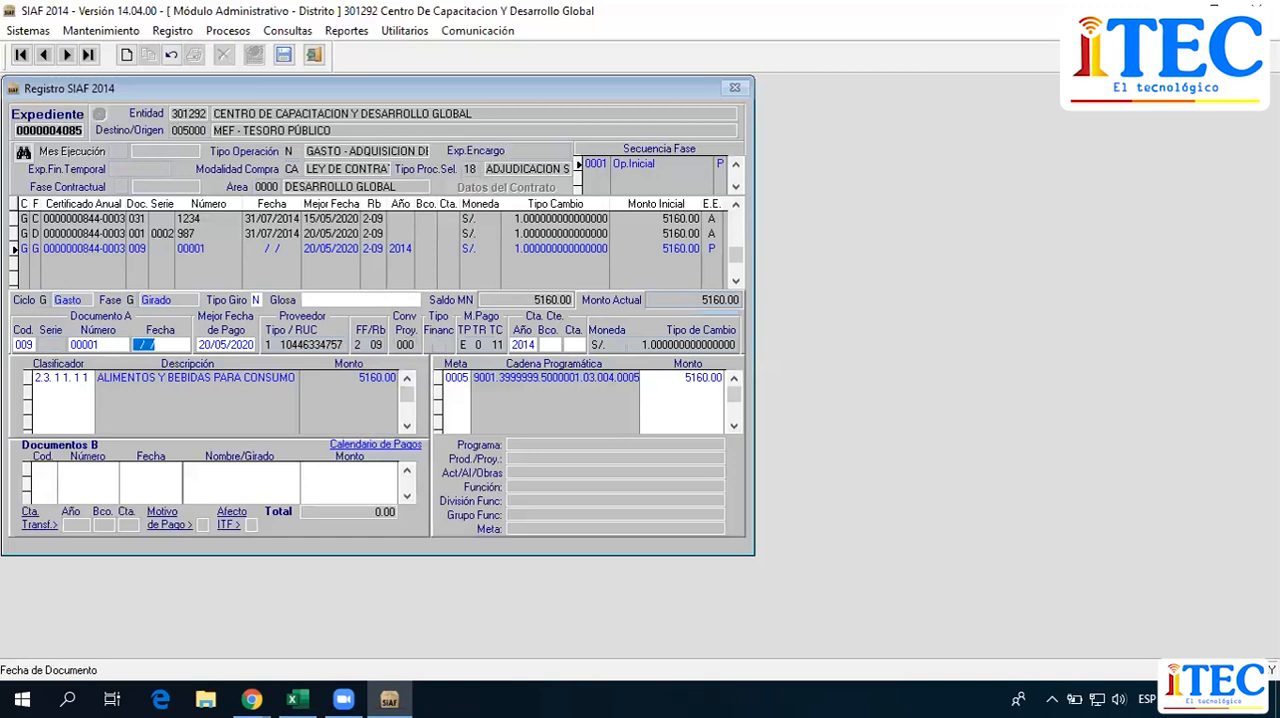
Set the Documento A date to 31/07/2014 and the best payment date to 22/05/2020.
{"action": "type", "text": "31/07/14"}
{"action": "key", "text": "Tab"}
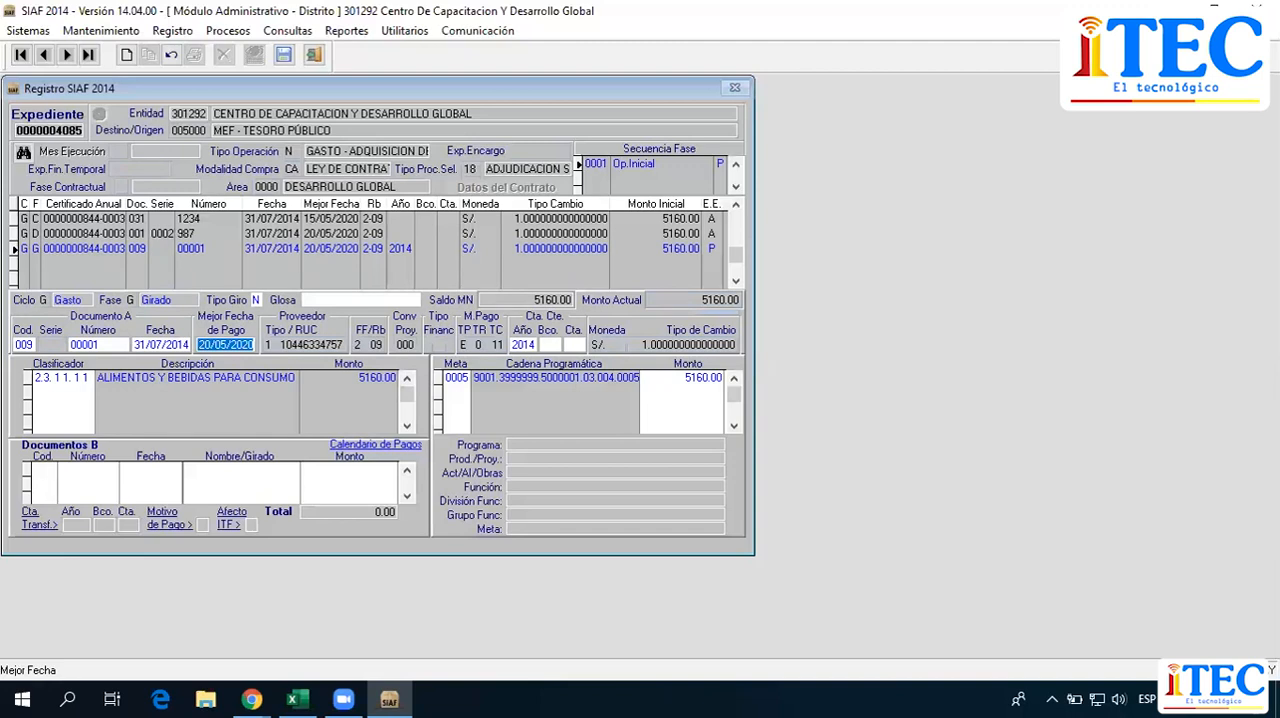
{"action": "type", "text": "22/05/20"}
{"action": "key", "text": "Return"}
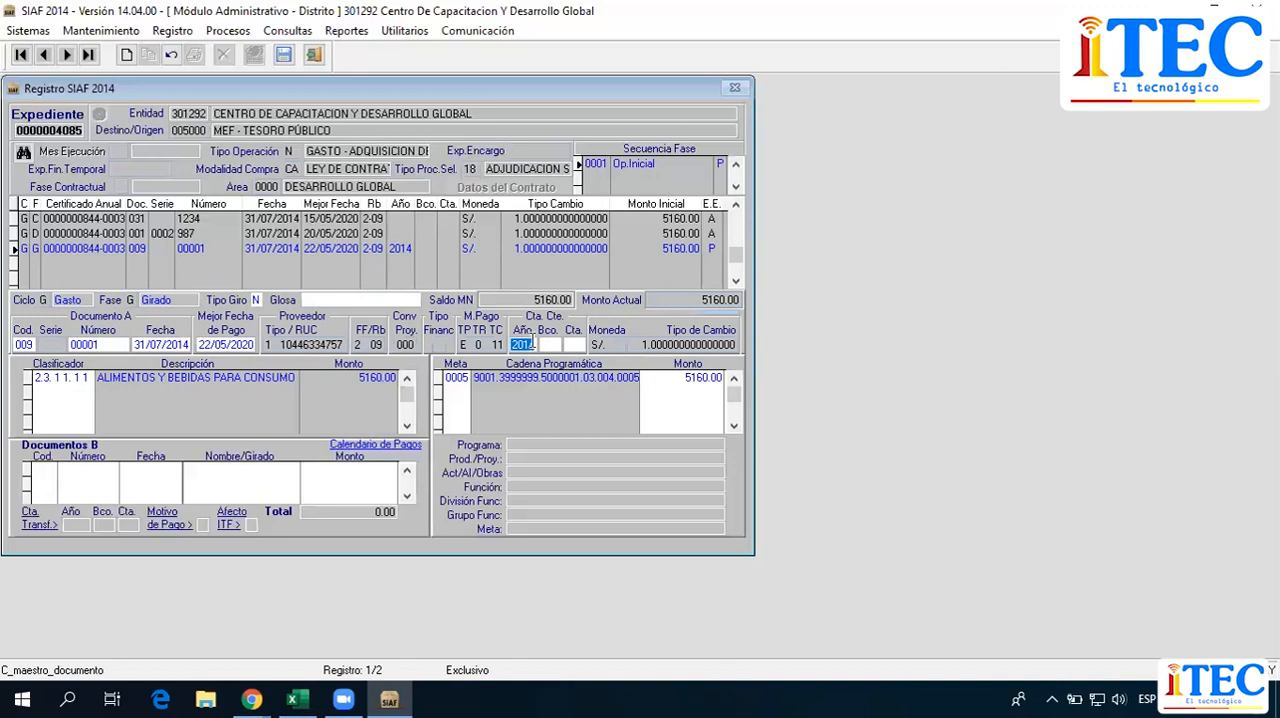
Fill in the current account for the Girado phase with year 2005, bank 002 and account code 005.
{"action": "left_click", "coordinate": [533, 345]}
{"action": "left_click", "coordinate": [541, 344]}
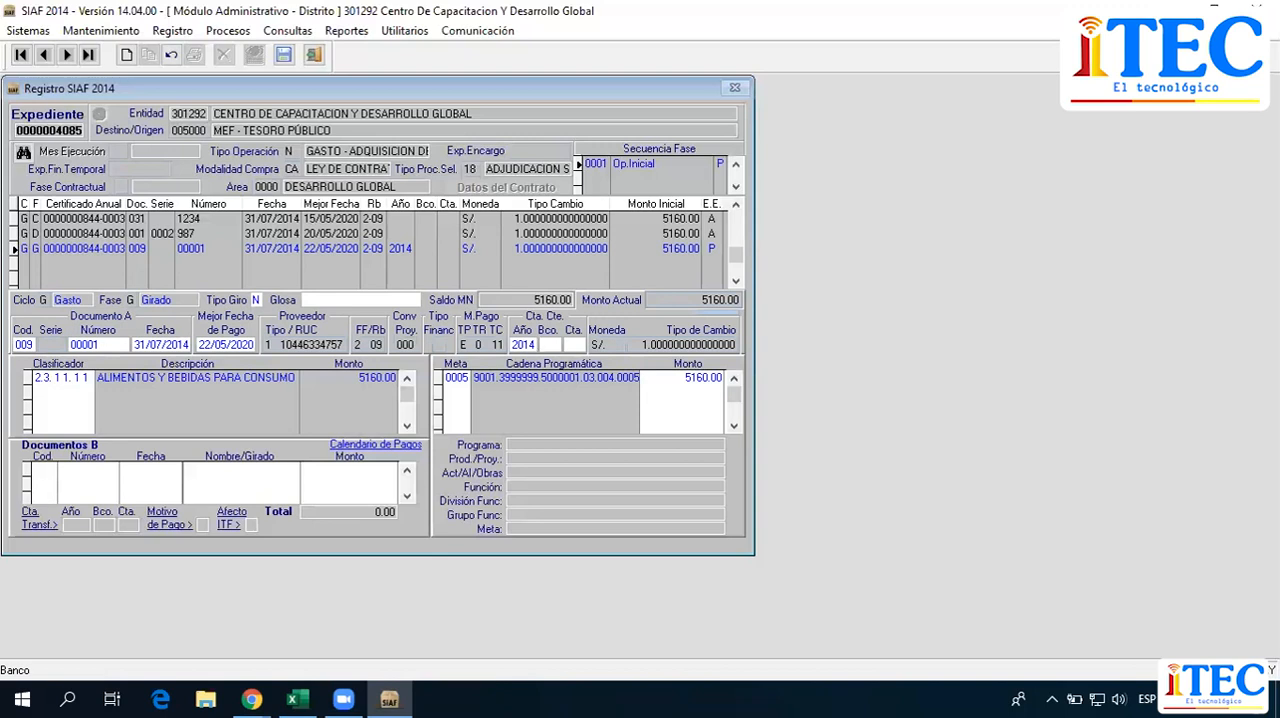
{"action": "type", "text": "00"}
{"action": "type", "text": "2"}
{"action": "type", "text": "005"}
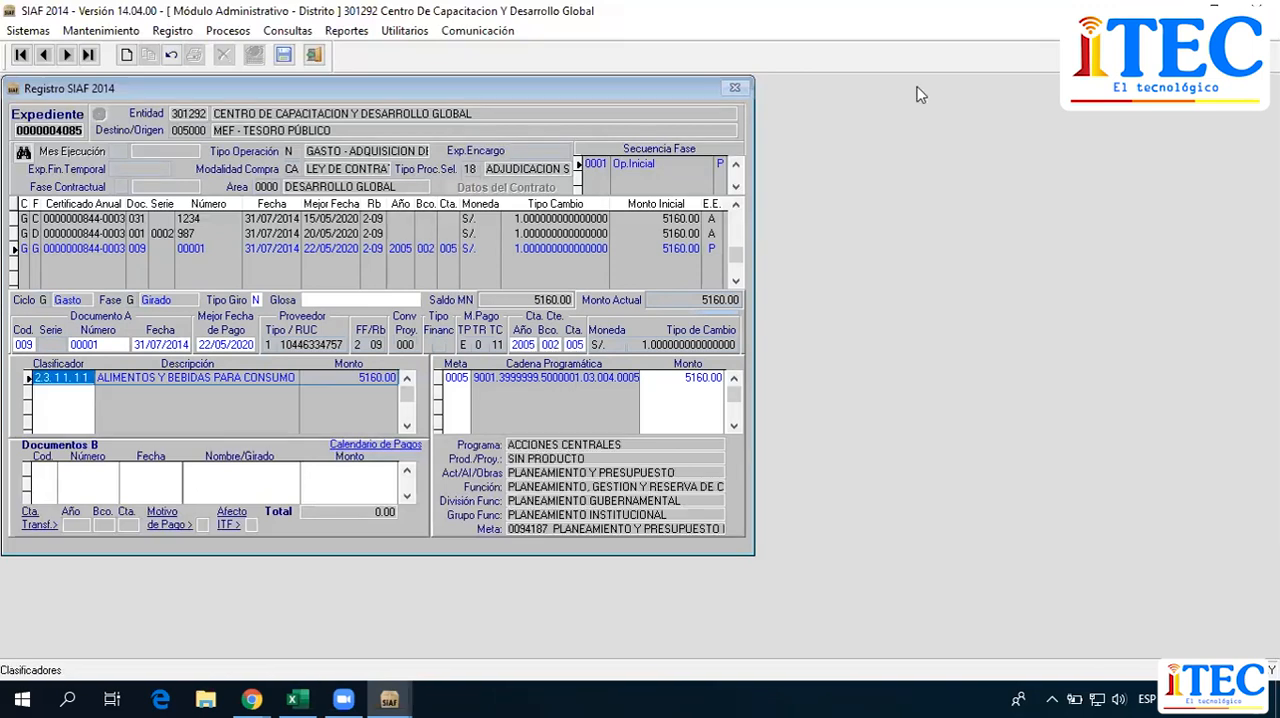
{"action": "left_click", "coordinate": [921, 95]}
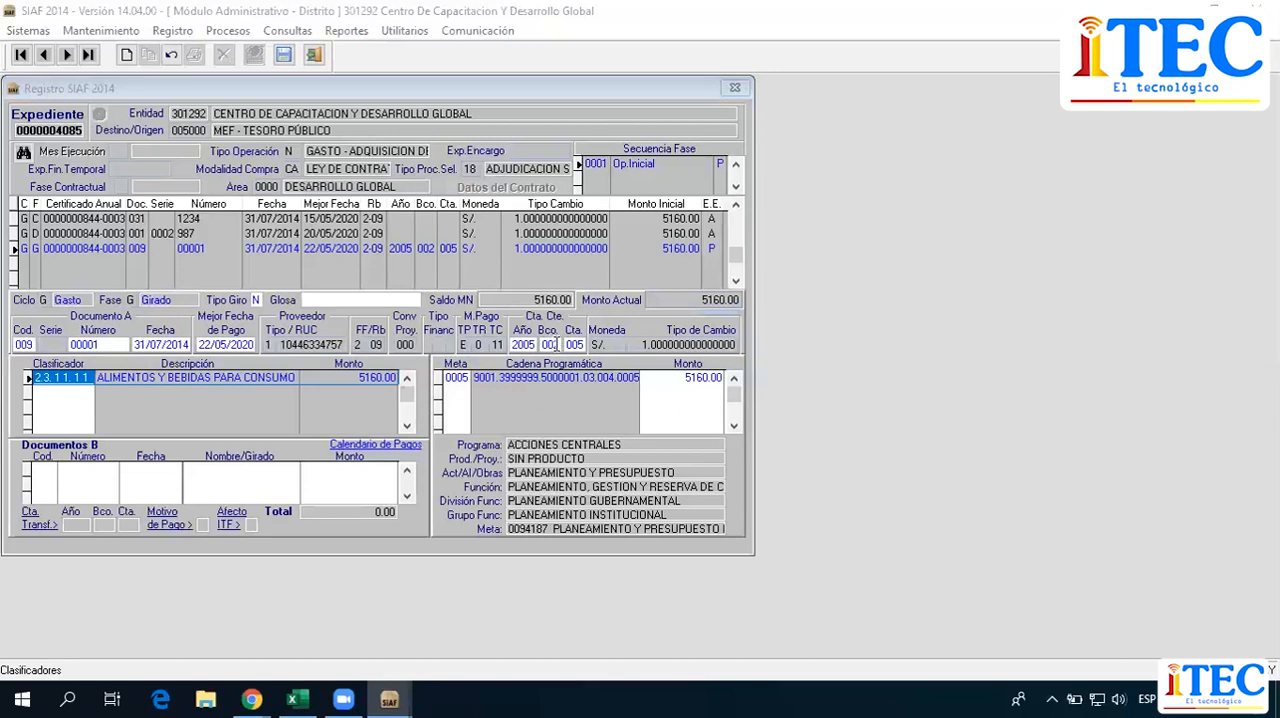
{"action": "left_click", "coordinate": [556, 344]}
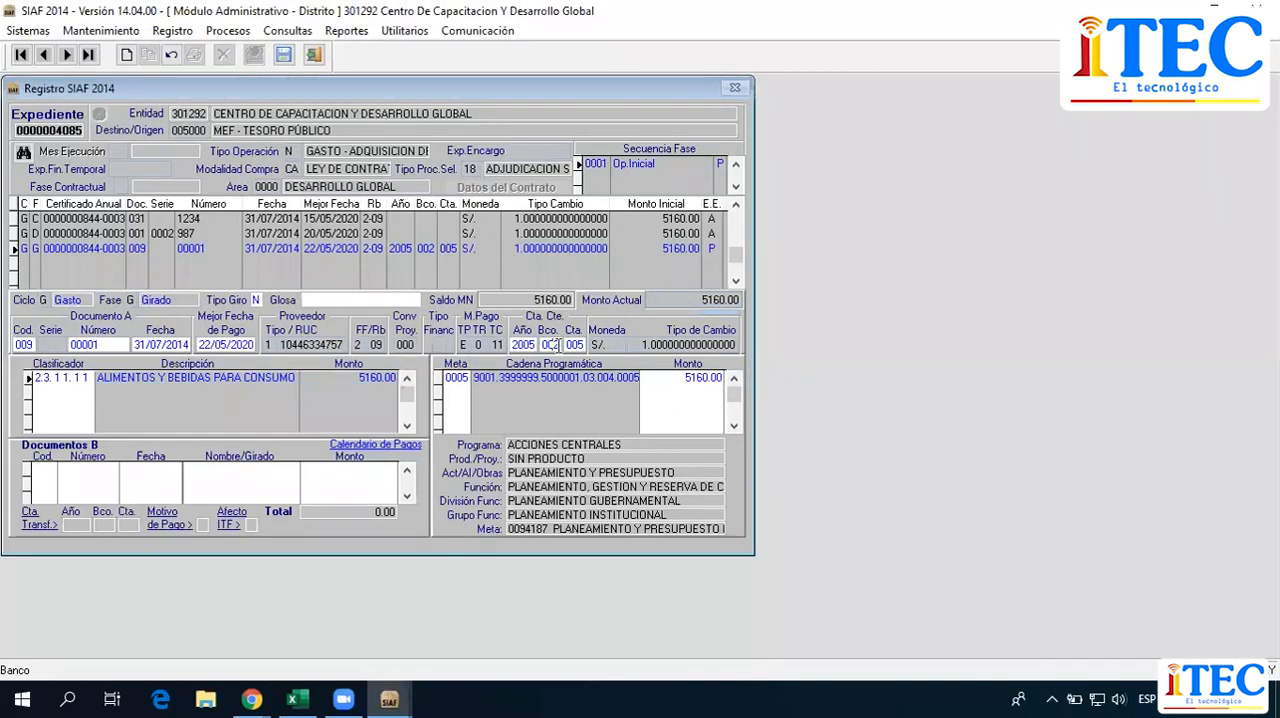
{"action": "left_click", "coordinate": [581, 344]}
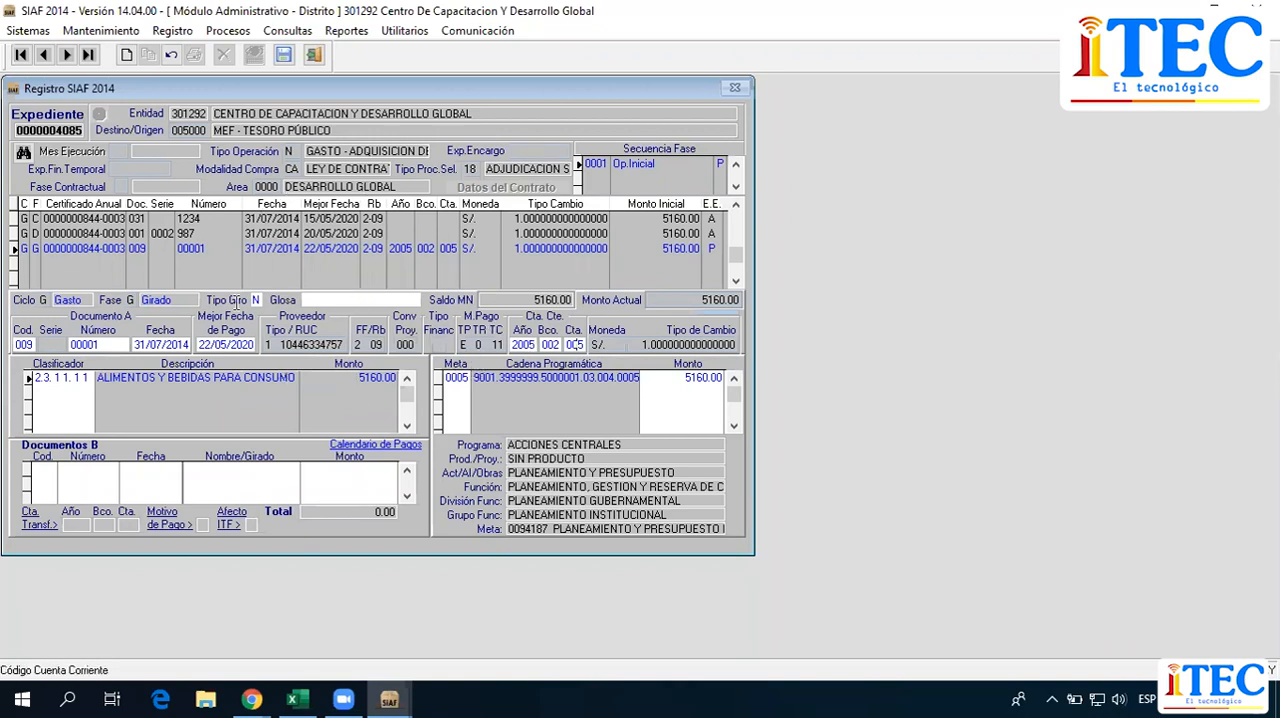
{"action": "mouse_move", "coordinate": [375, 350]}
{"action": "left_click", "coordinate": [909, 84]}
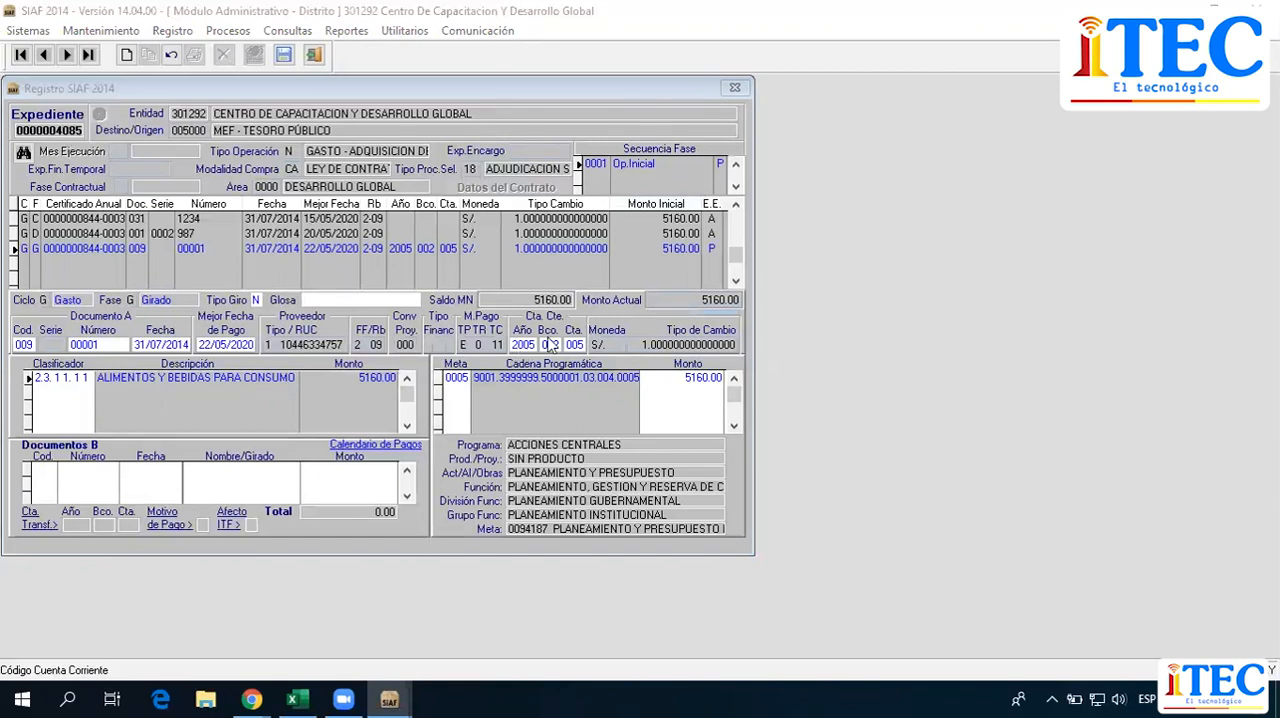
{"action": "left_click", "coordinate": [519, 345]}
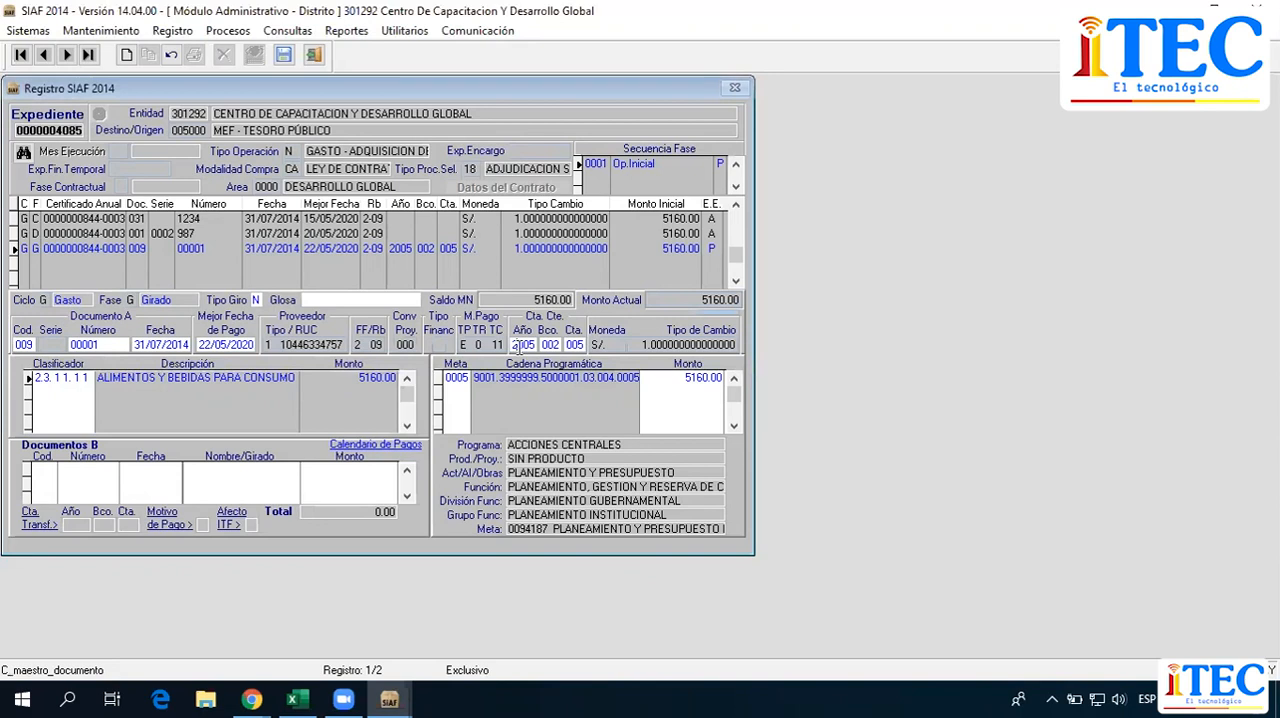
{"action": "left_click", "coordinate": [548, 345]}
{"action": "left_click_drag", "start_coordinate": [572, 346], "coordinate": [578, 348]}
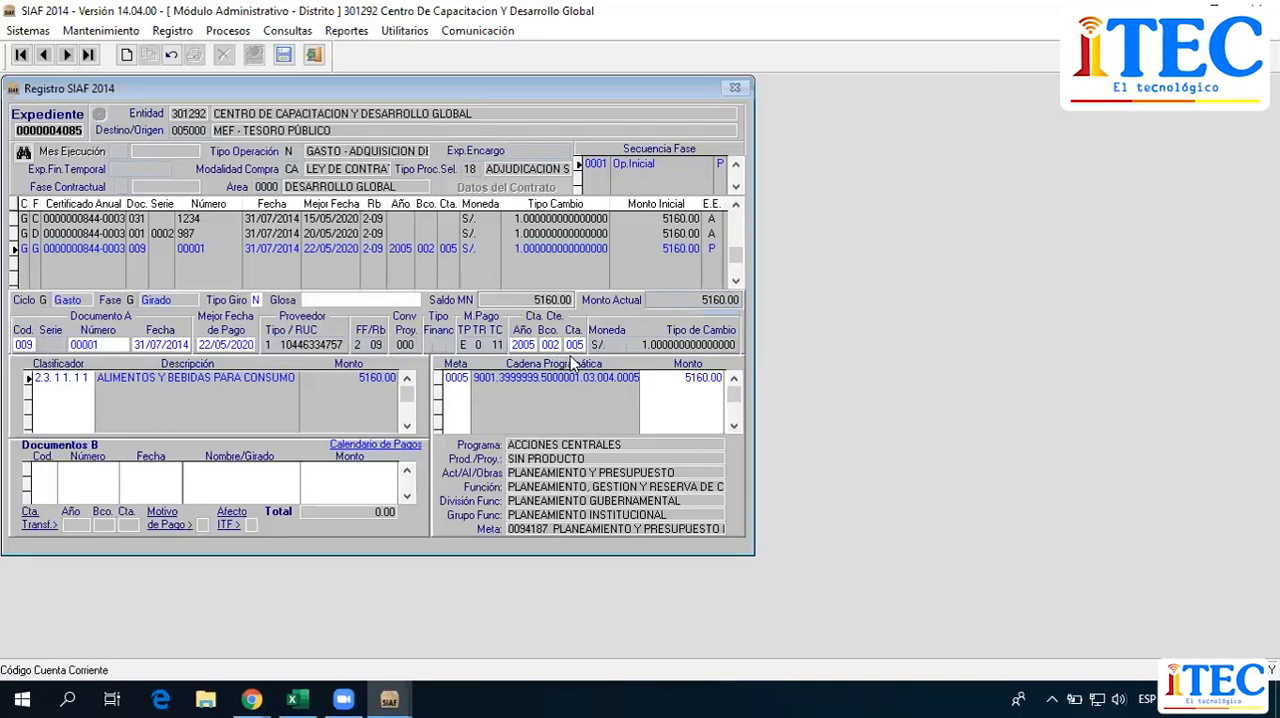
Enter "IMPORTE QUE SE GIRA PORLA COMPRA DE ALIMENTOS PARA LA ATENCION AL PUBLICO" in the Girado phase's Glosa.
{"action": "left_click", "coordinate": [318, 299]}
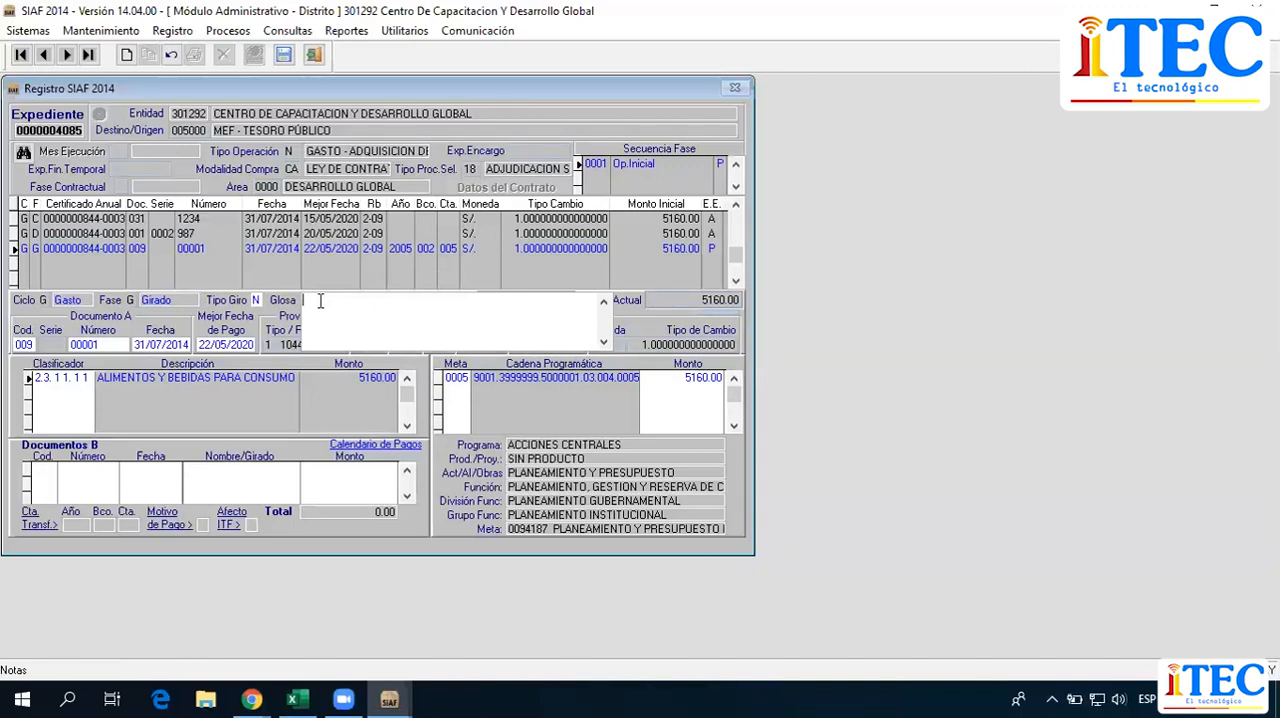
{"action": "type", "text": "IMPORTE QUE SE GIRA PORLA COM"}
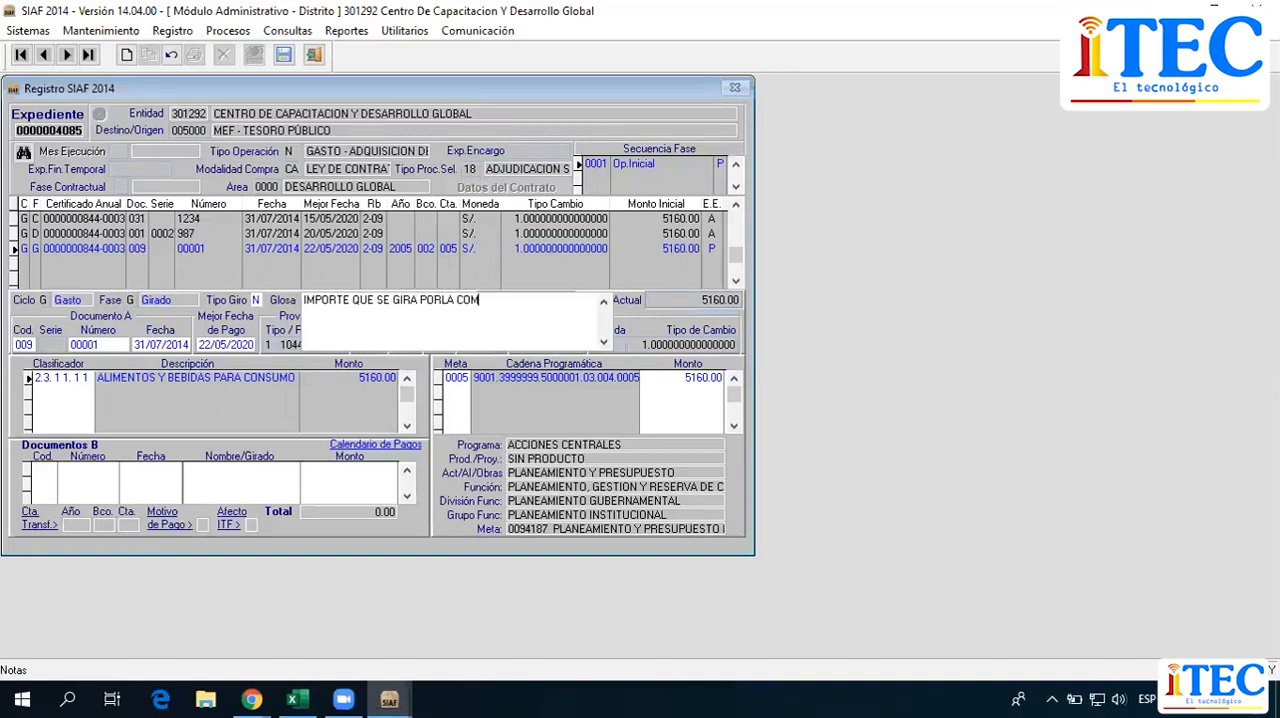
{"action": "type", "text": "PRA DE ALIMENTOSD"}
{"action": "key", "text": "BackSpace"}
{"action": "type", "text": "PARA LA TA"}
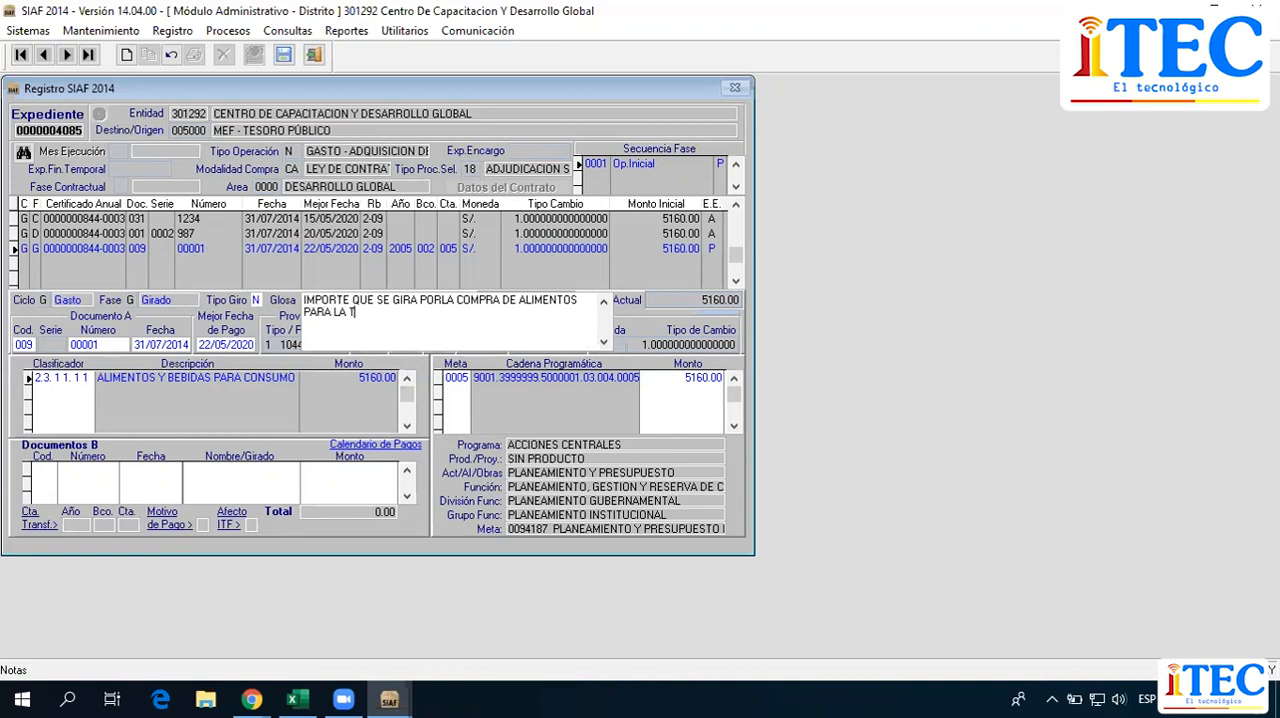
{"action": "key", "text": "BackSpace"}
{"action": "key", "text": "BackSpace"}
{"action": "type", "text": "ATENCION AL PUBLICO"}
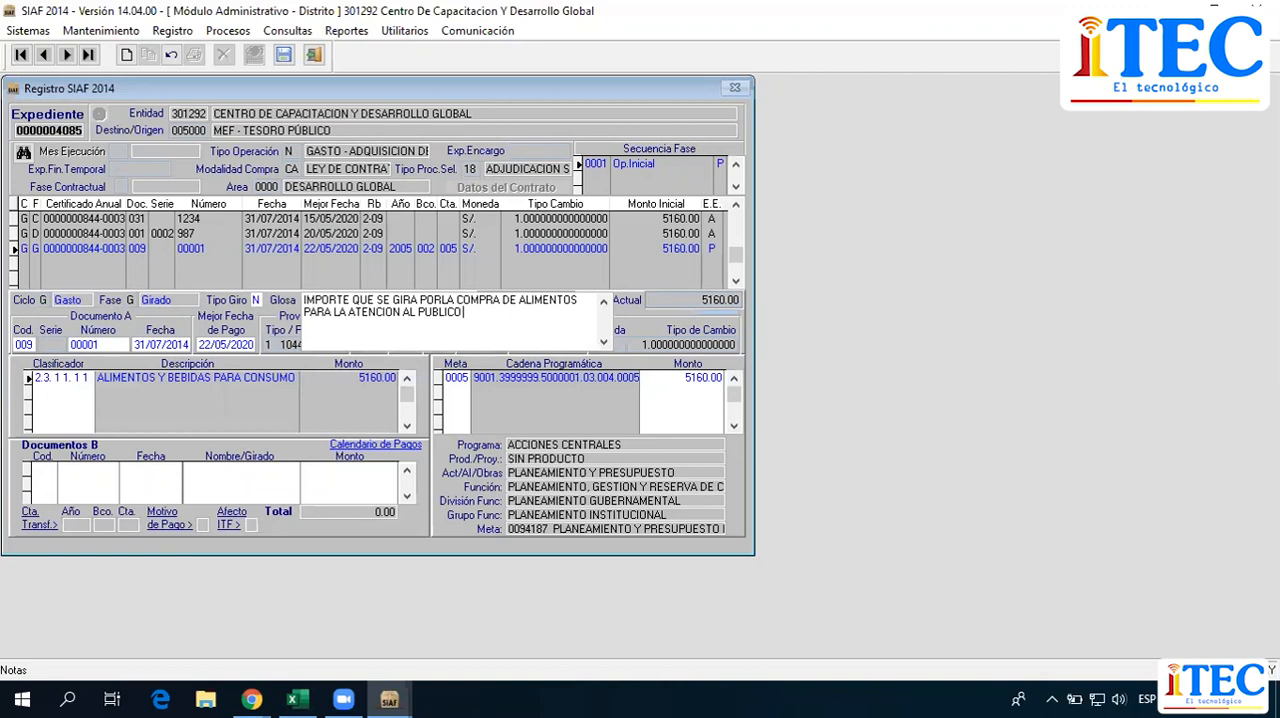
{"action": "type", "text": " EN EL PRESUPUESTO"}
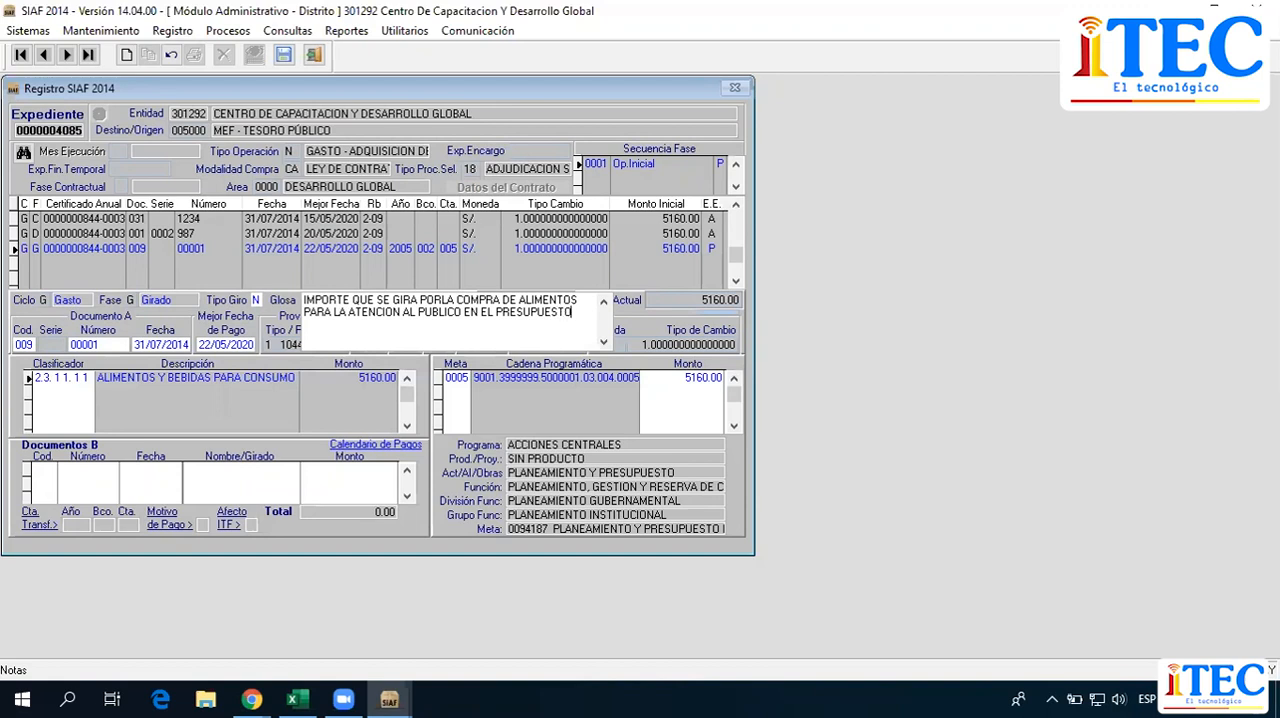
{"action": "type", "text": " FRTICIPATIVO"}
Complete the Glosa with "EN EL PRESUPUESTO PRTICIPATIVO PAGO CON FAC N." and review the full text.
{"action": "type", "text": "PAGO CON FAC N"}
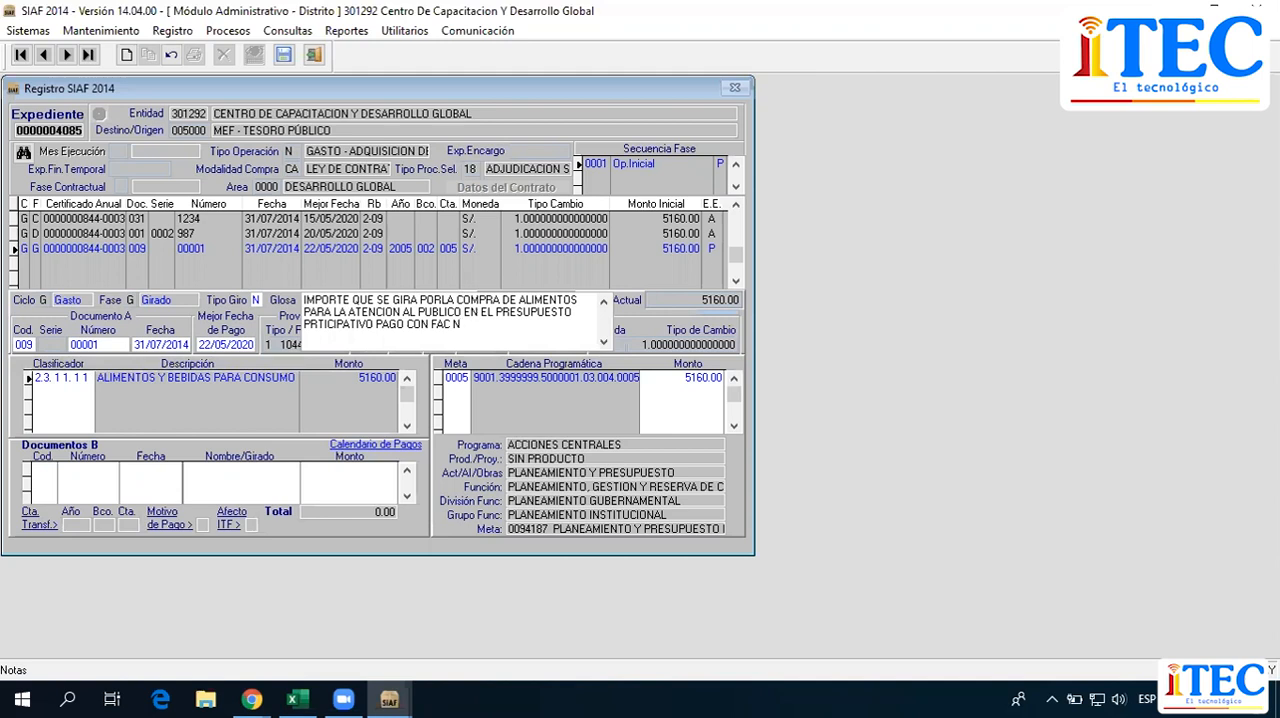
{"action": "left_click", "coordinate": [546, 248]}
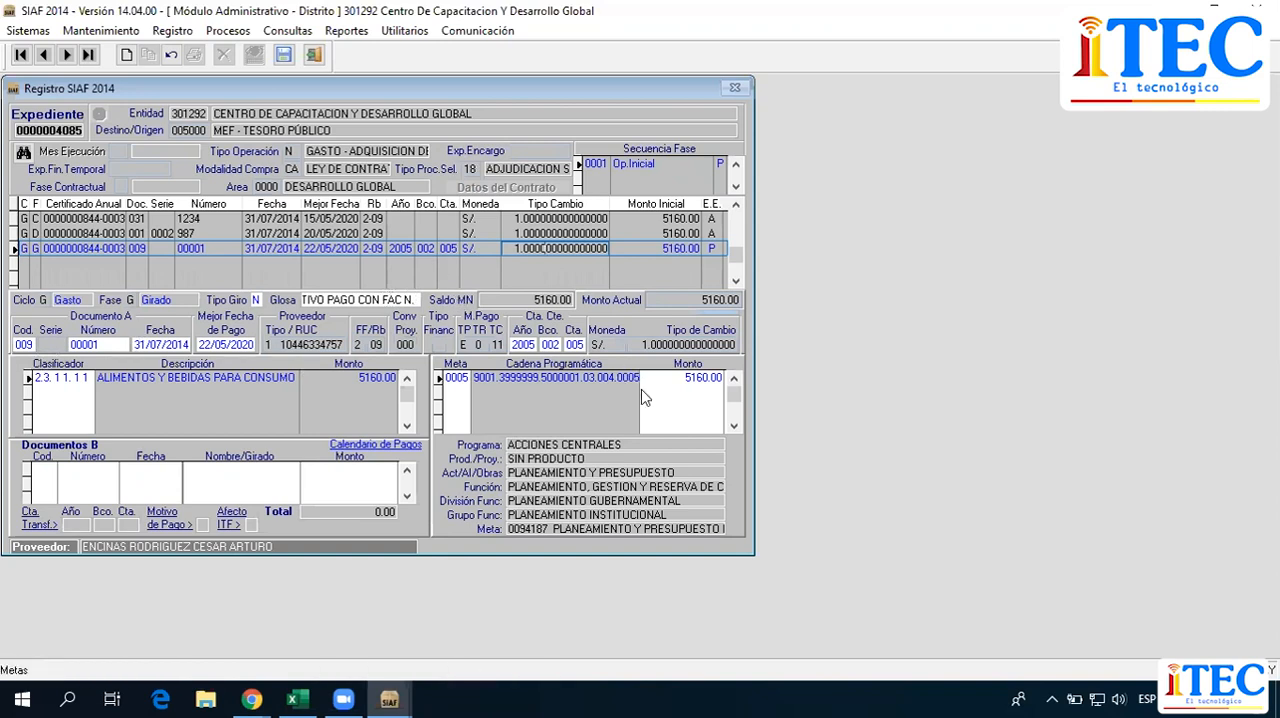
{"action": "left_click", "coordinate": [407, 296]}
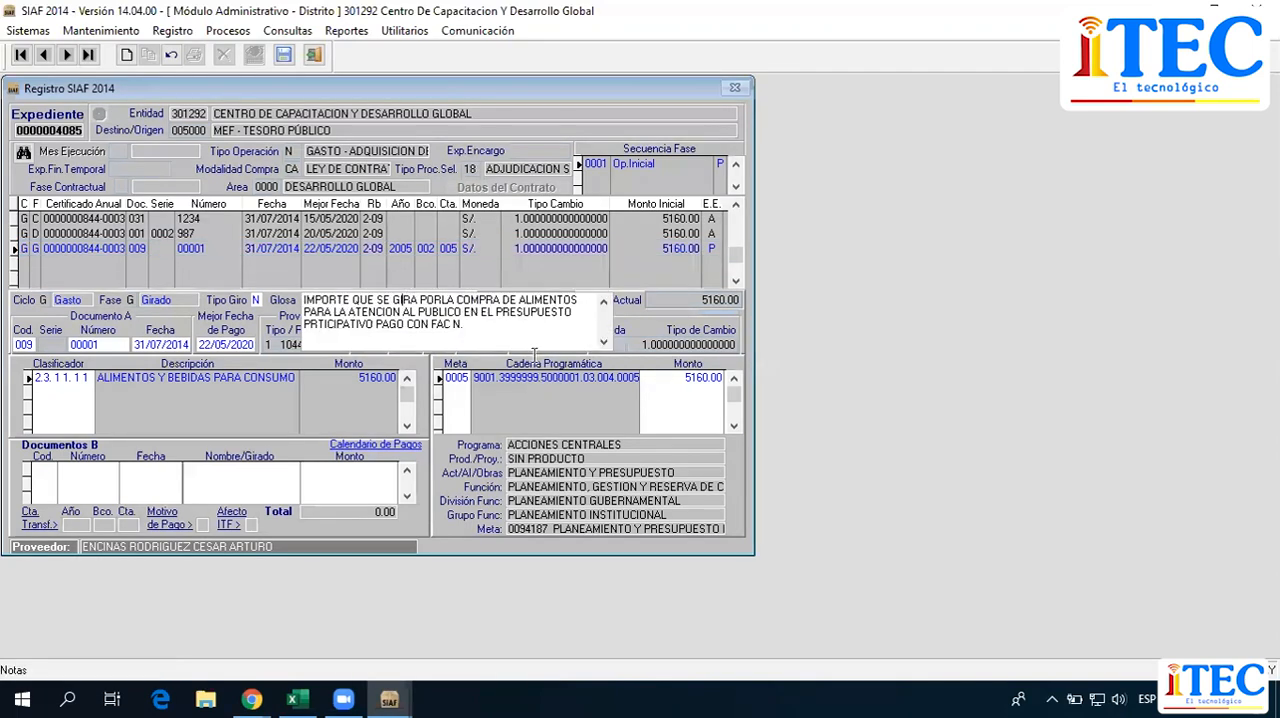
{"action": "left_click", "coordinate": [454, 250]}
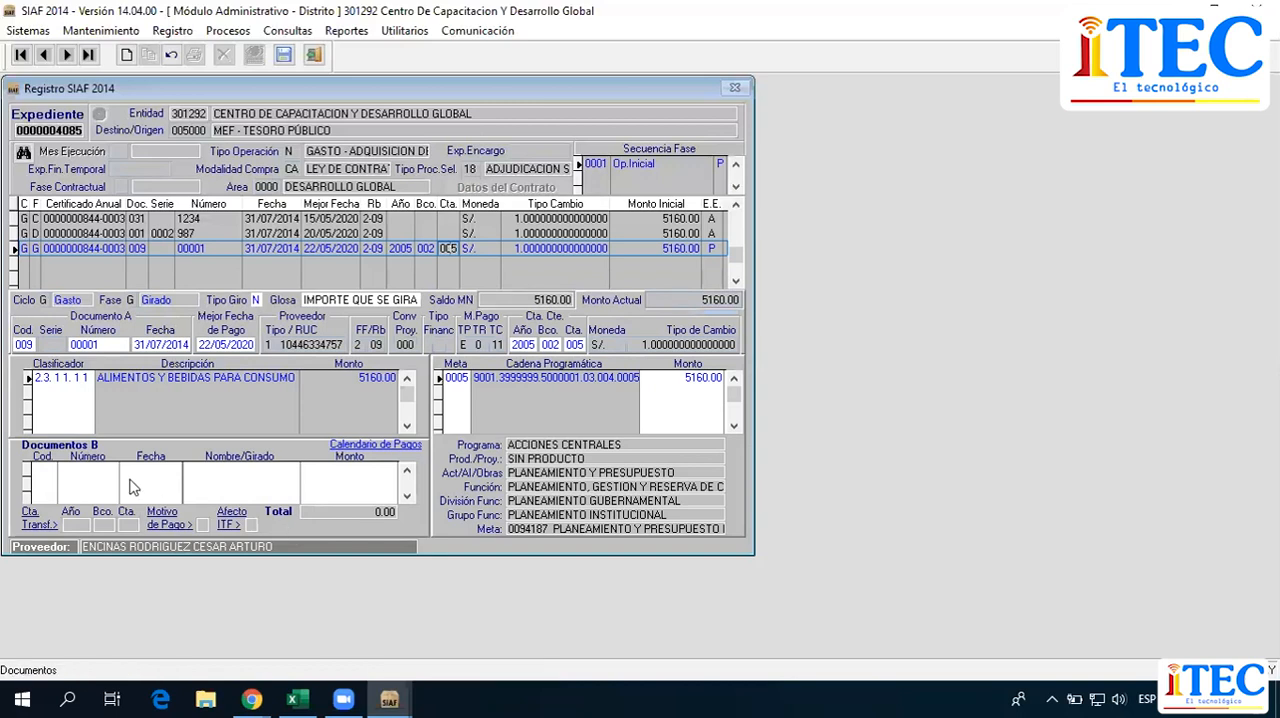
Insert a document in Documentos B of the Girado phase with code 065 and number 12345678.
{"action": "right_click", "coordinate": [224, 485]}
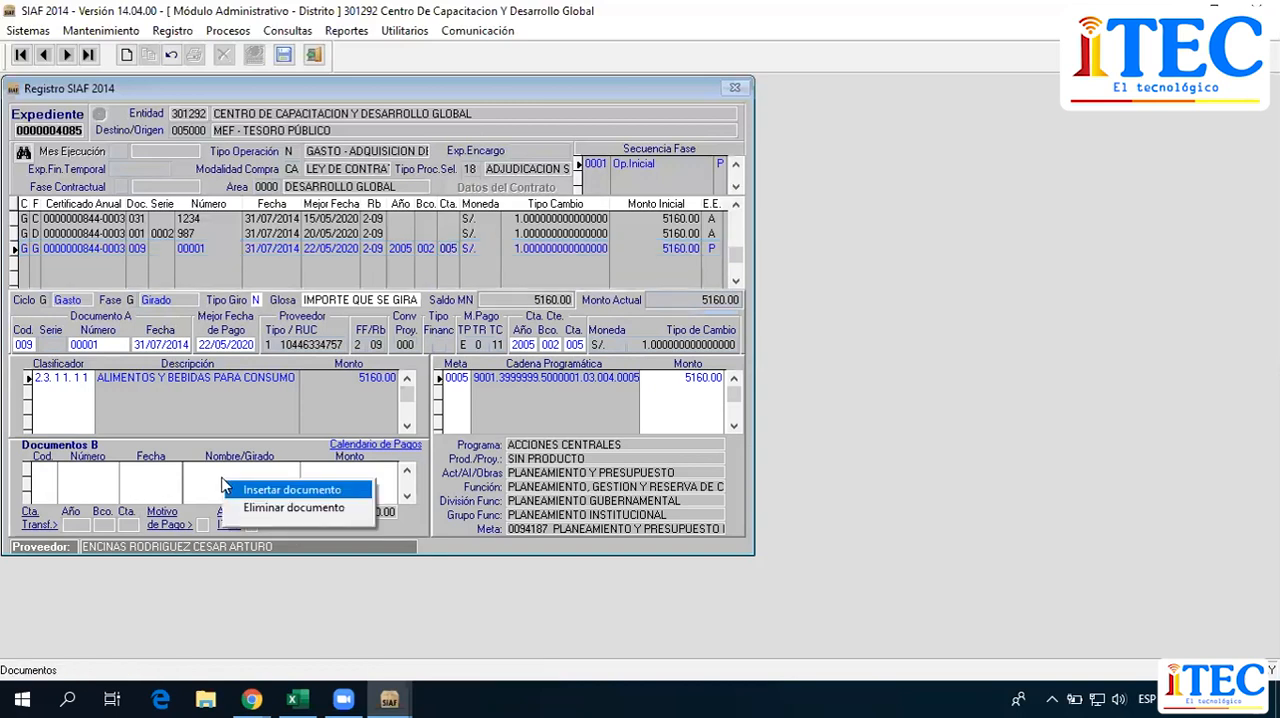
{"action": "left_click", "coordinate": [290, 490]}
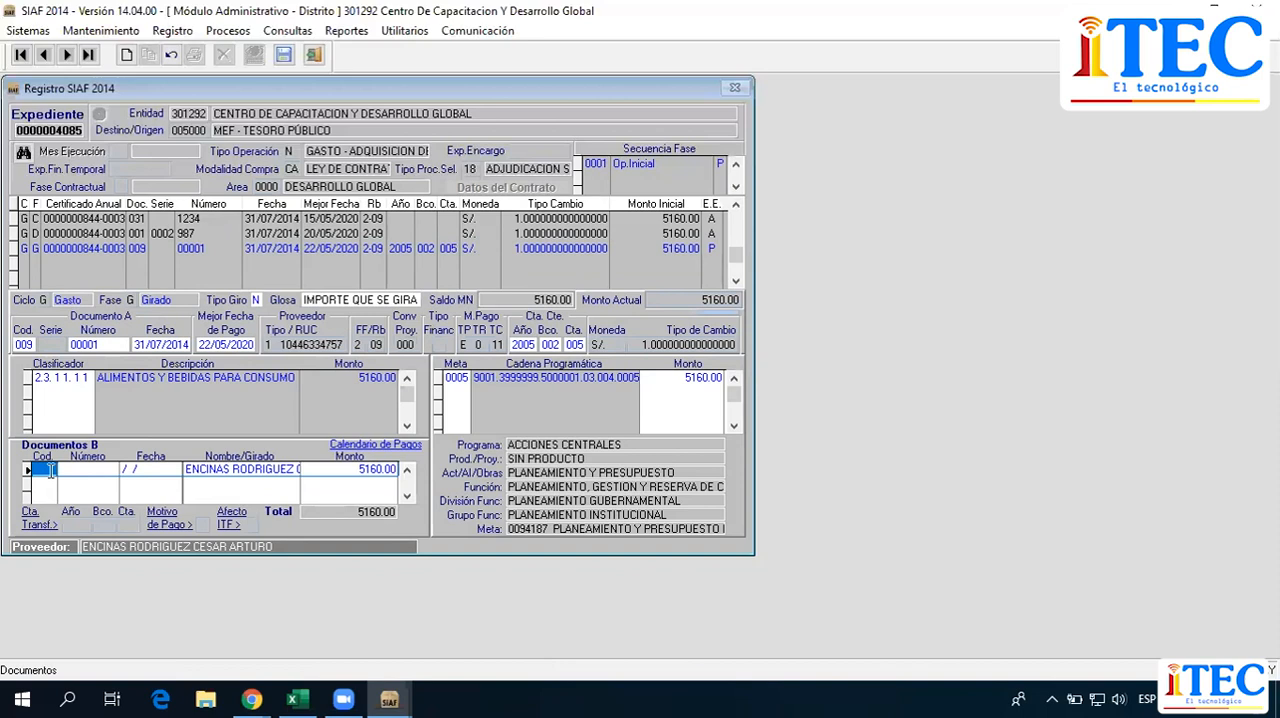
{"action": "type", "text": "065"}
{"action": "key", "text": "Return"}
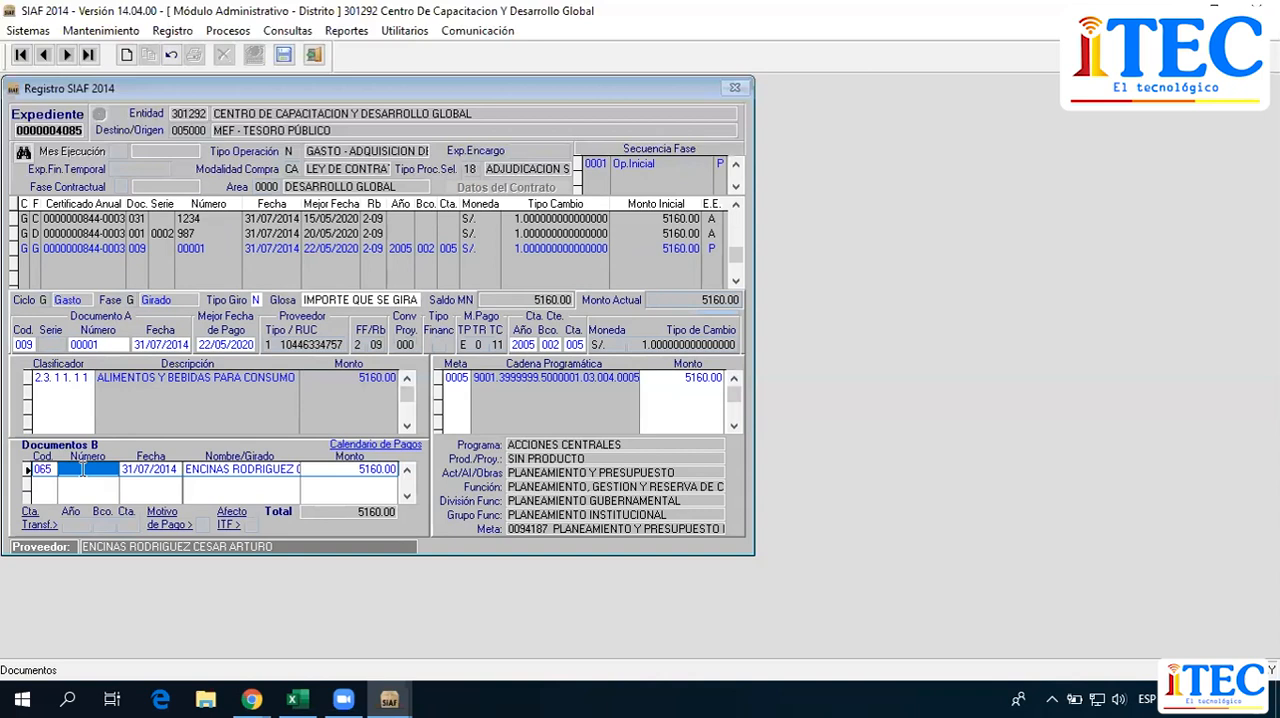
{"action": "type", "text": "12"}
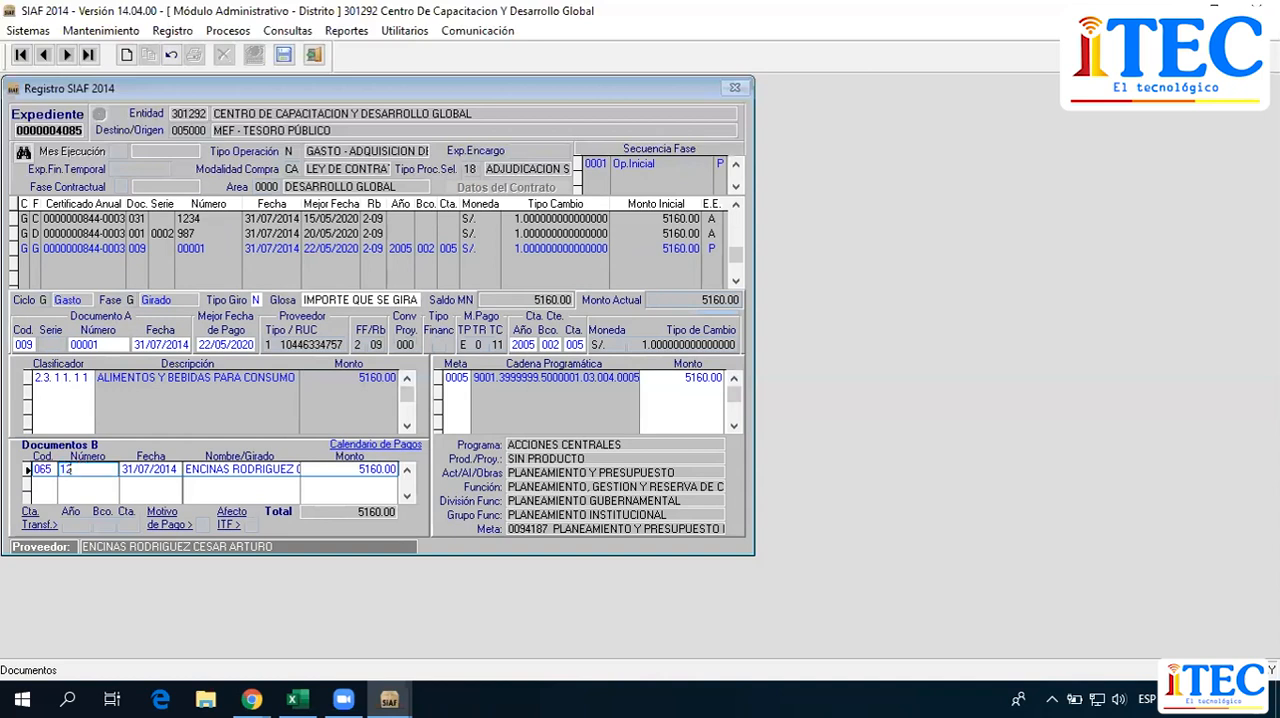
{"action": "type", "text": "345678"}
Review the payee name, date and amount of the 065 document in Documentos B.
{"action": "left_click", "coordinate": [204, 470]}
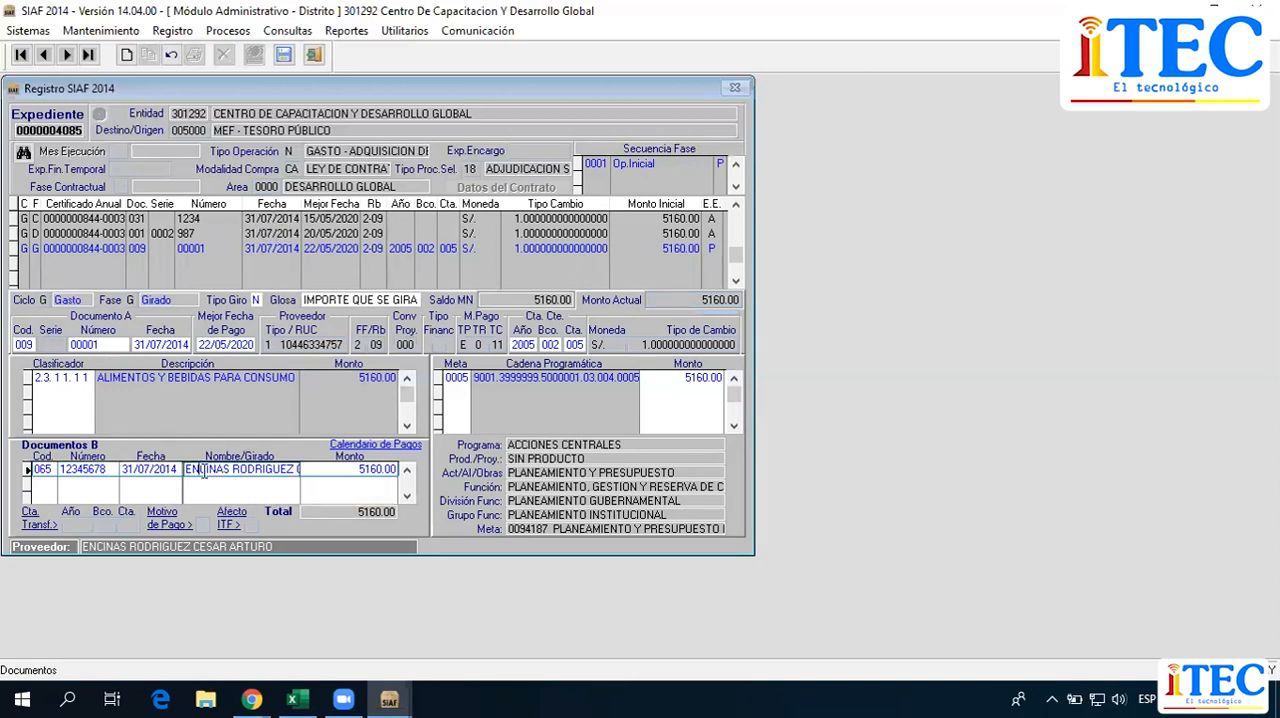
{"action": "left_click_drag", "start_coordinate": [204, 470], "coordinate": [292, 474]}
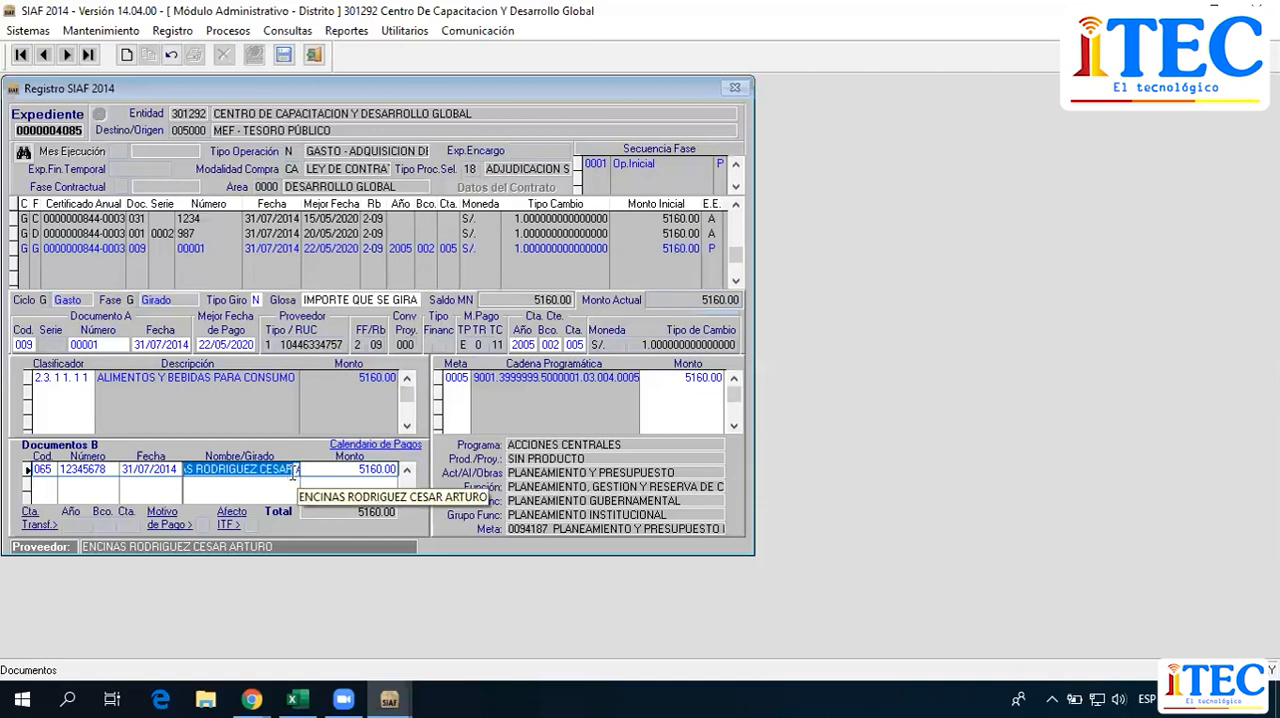
{"action": "left_click", "coordinate": [333, 469]}
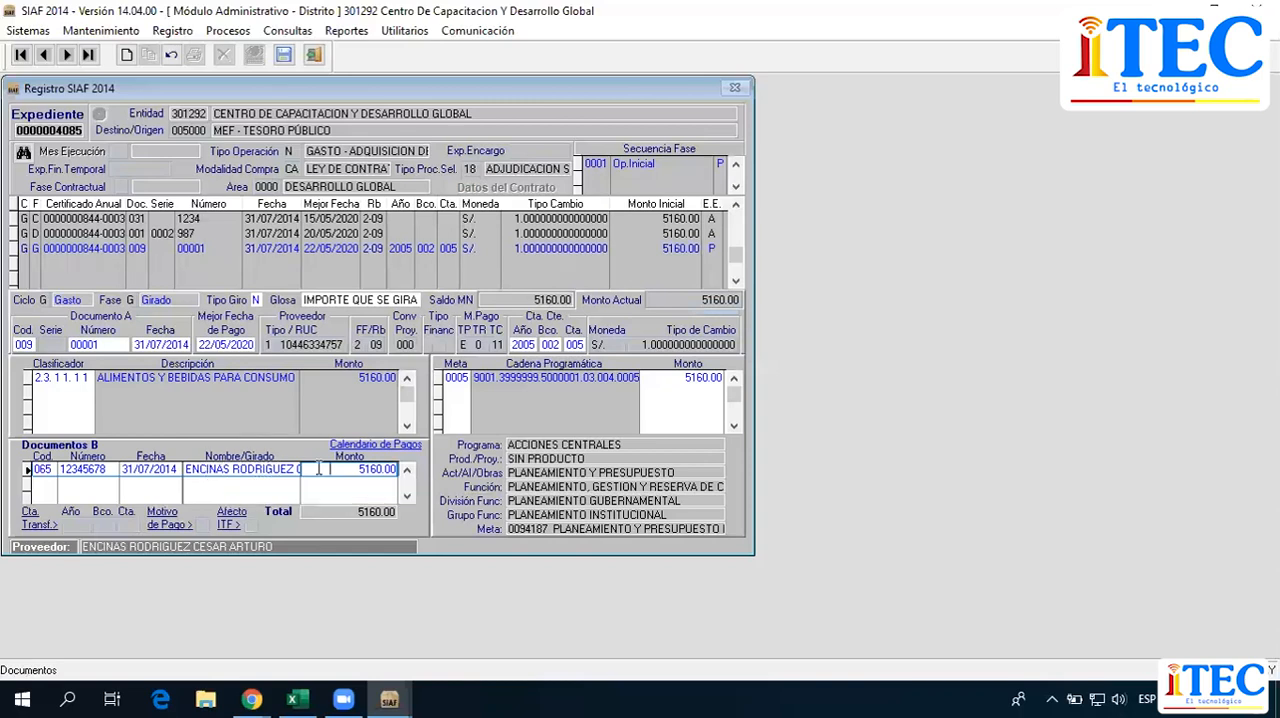
{"action": "left_click_drag", "start_coordinate": [200, 469], "coordinate": [298, 469]}
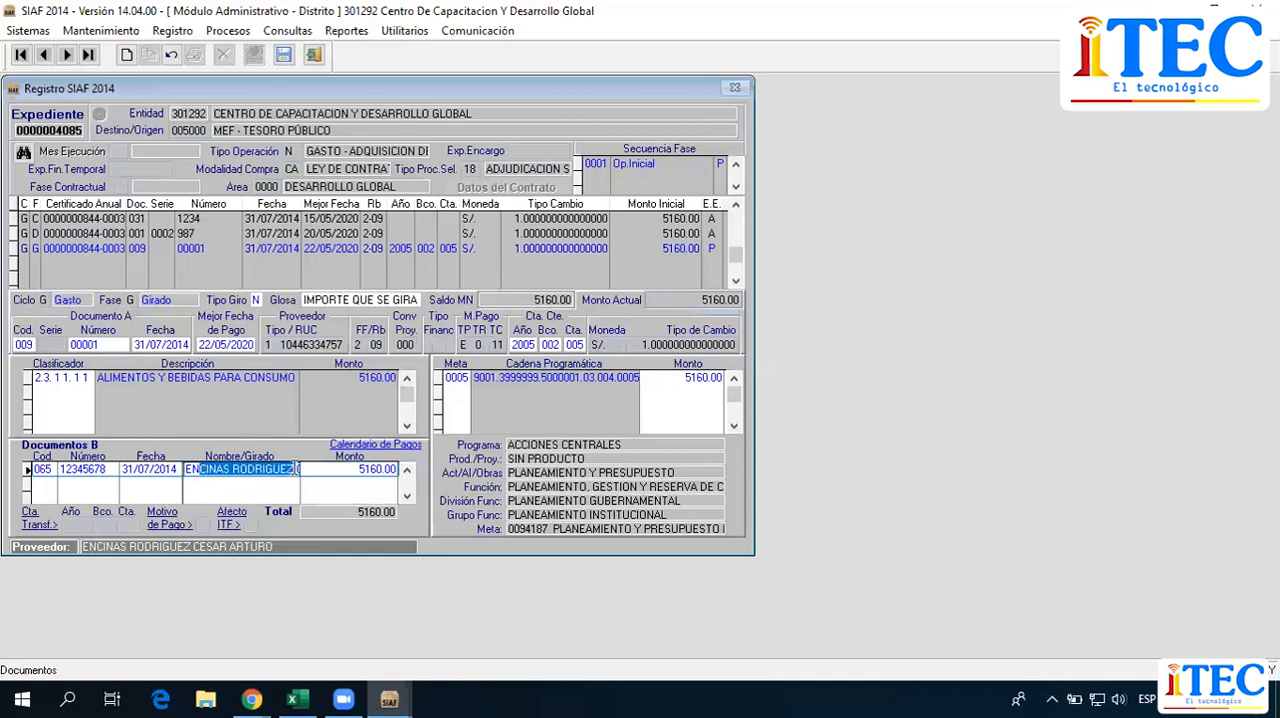
{"action": "left_click", "coordinate": [750, 146]}
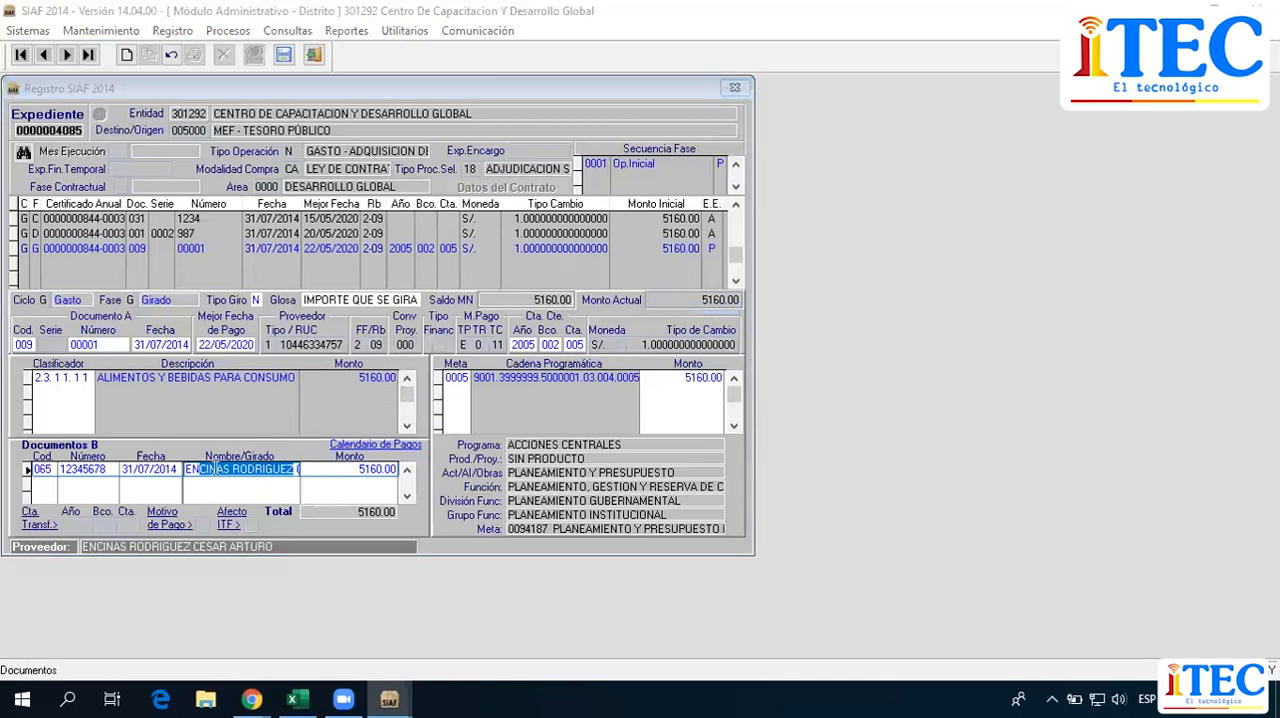
{"action": "left_click_drag", "start_coordinate": [190, 470], "coordinate": [305, 480]}
{"action": "left_click", "coordinate": [148, 468]}
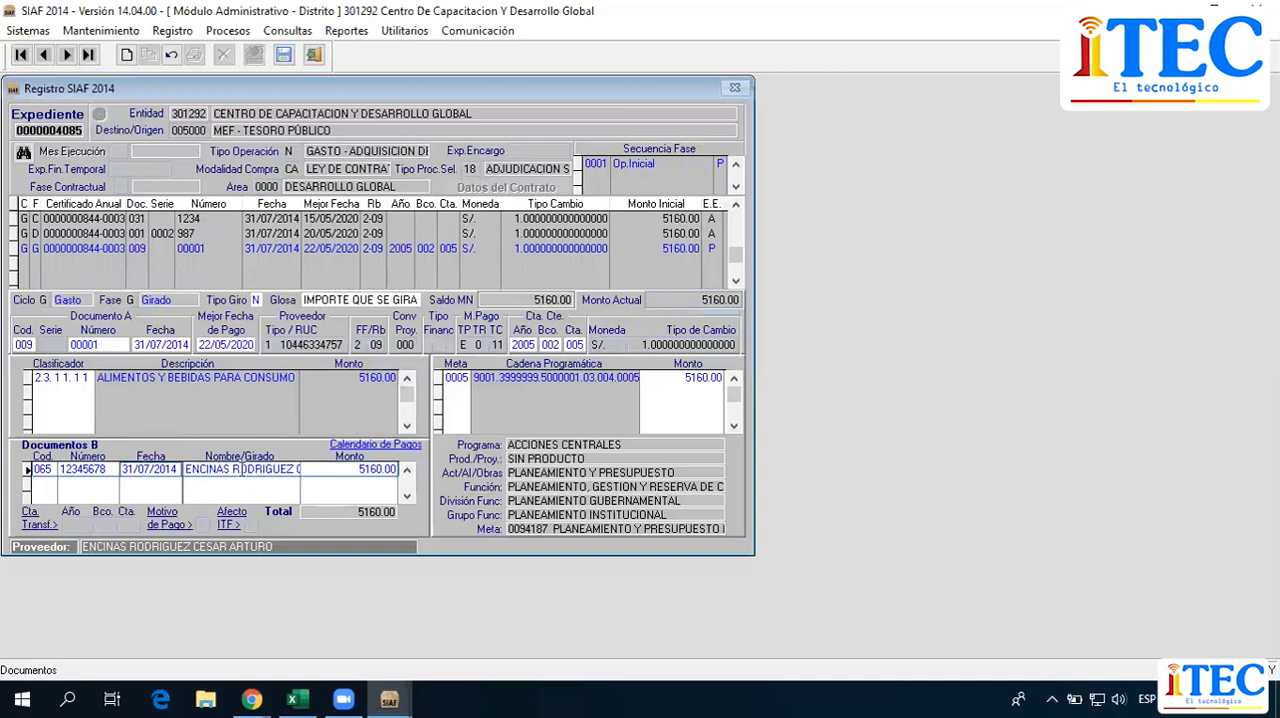
{"action": "left_click", "coordinate": [354, 469]}
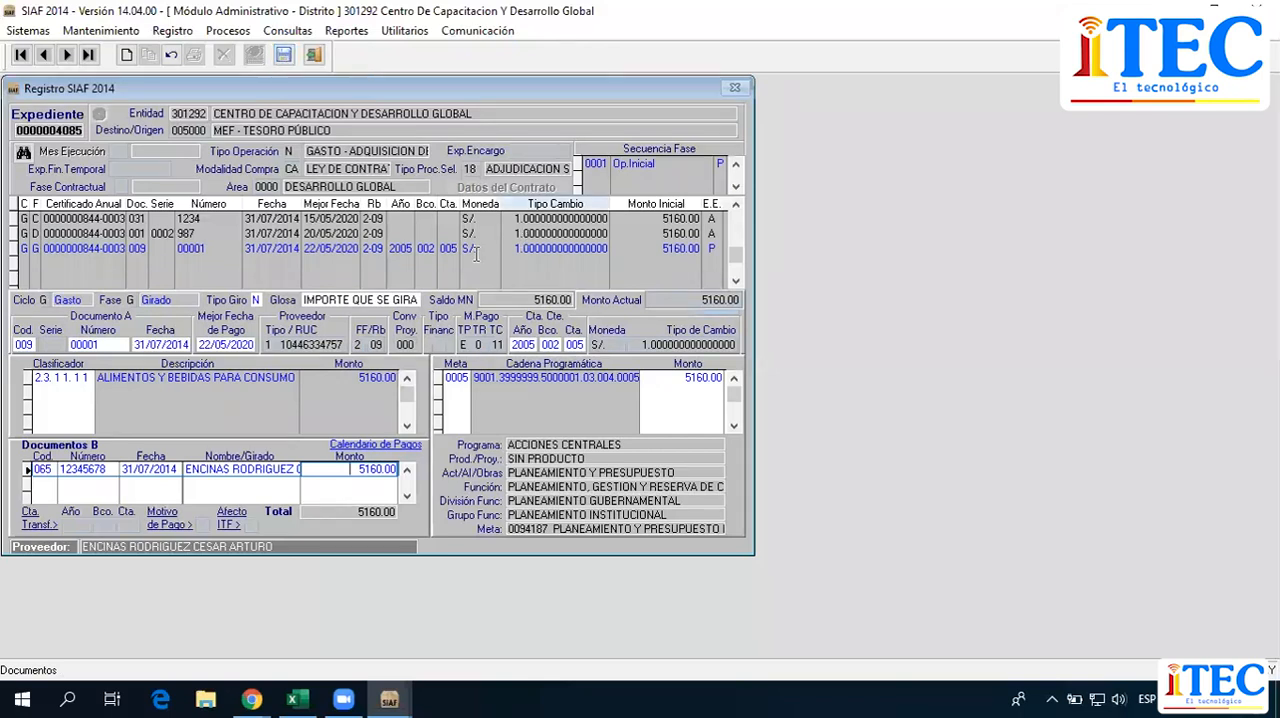
{"action": "right_click", "coordinate": [476, 254]}
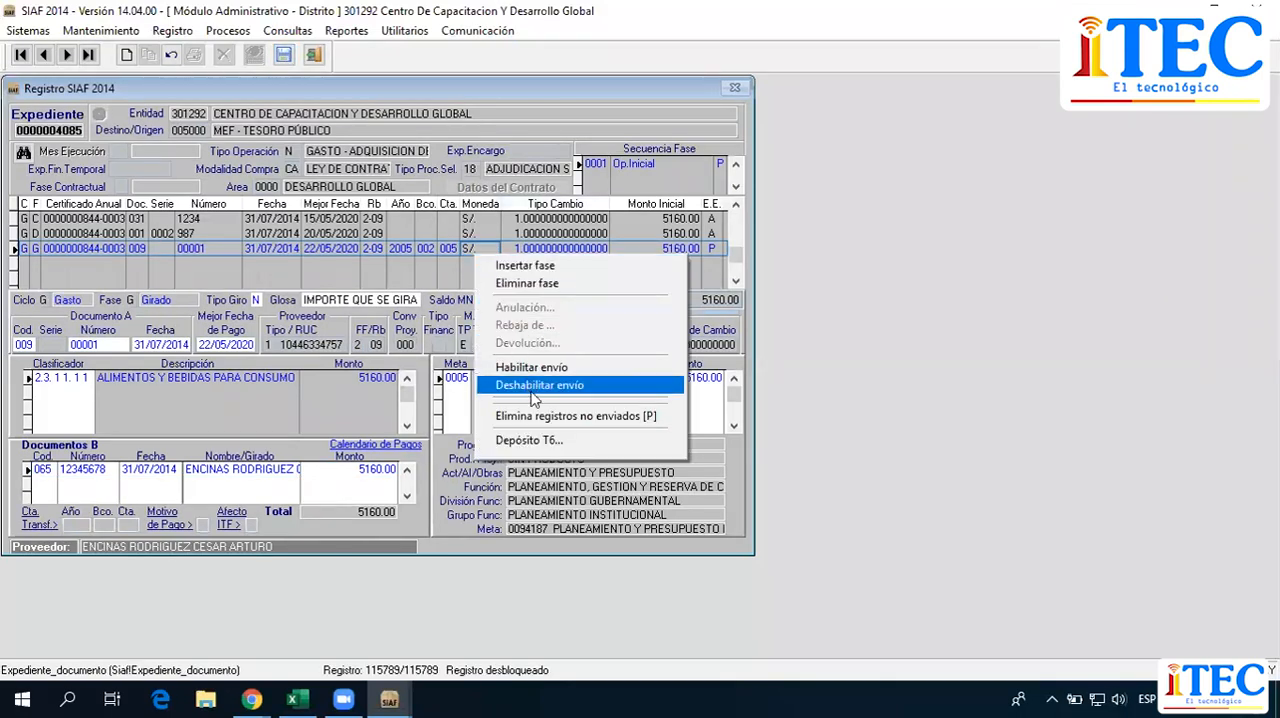
{"action": "left_click", "coordinate": [430, 231]}
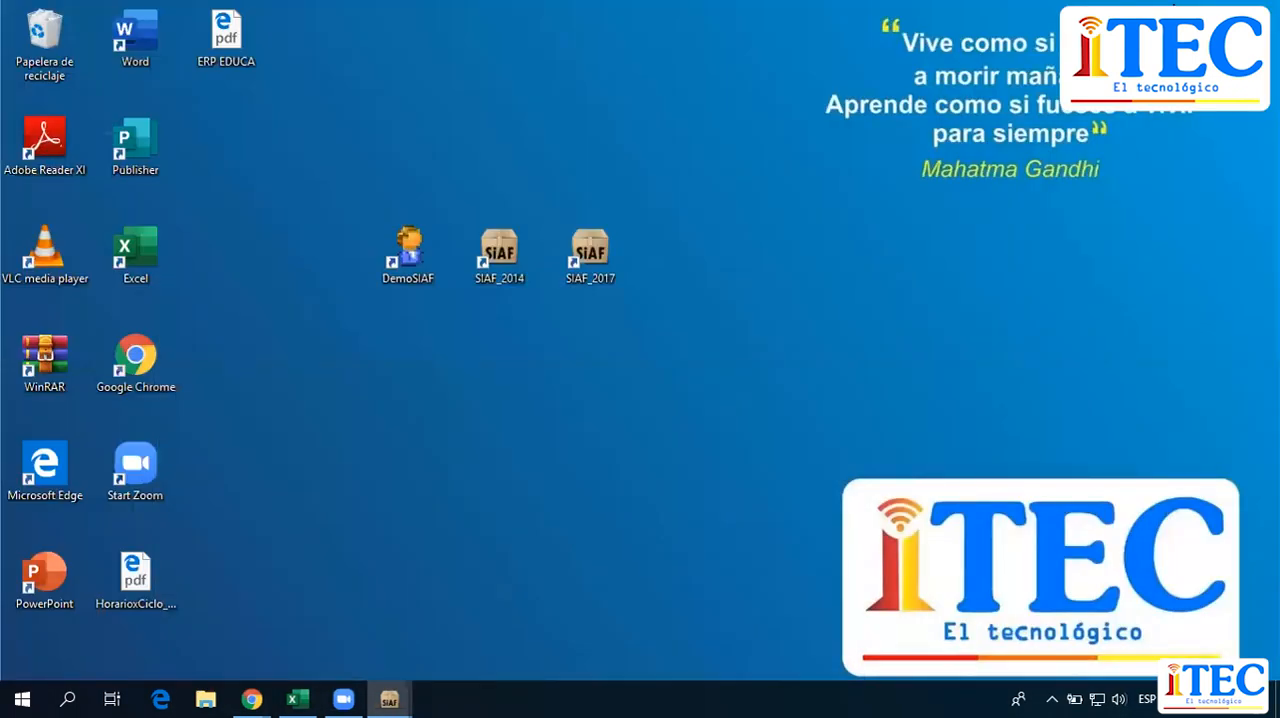
{"action": "left_click", "coordinate": [672, 395]}
{"action": "left_click", "coordinate": [737, 414]}
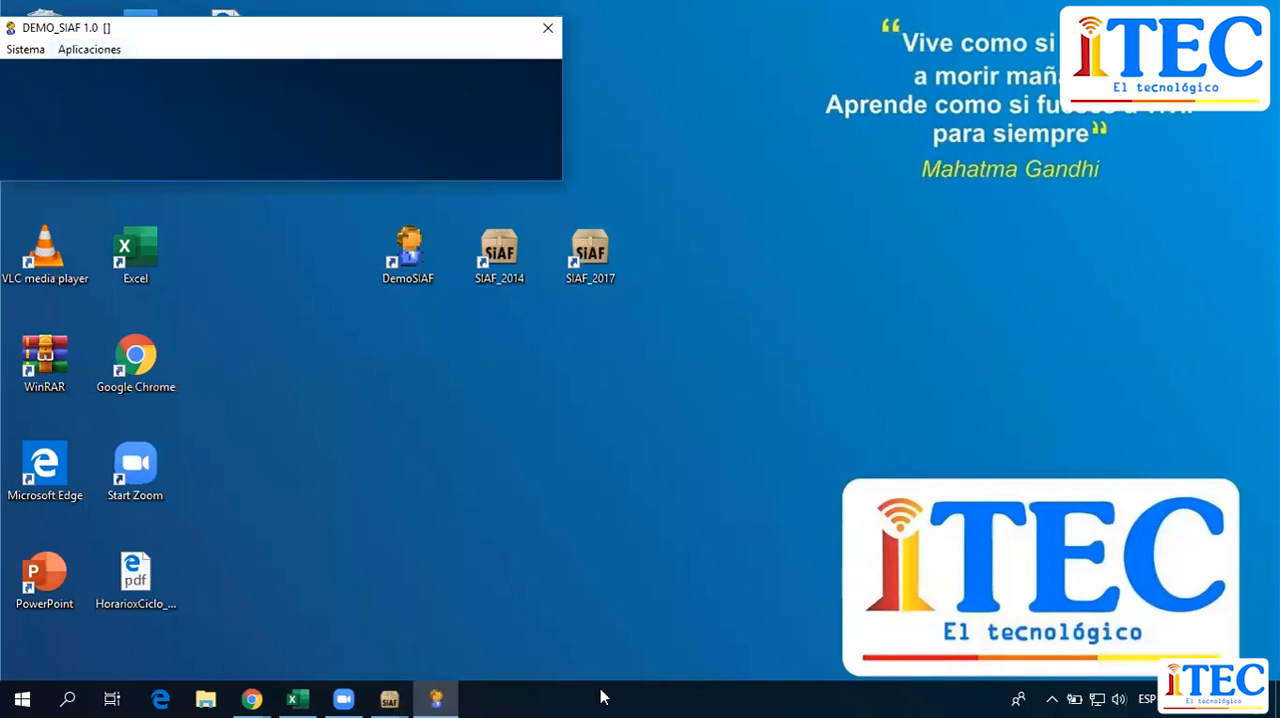
{"action": "left_click", "coordinate": [390, 698]}
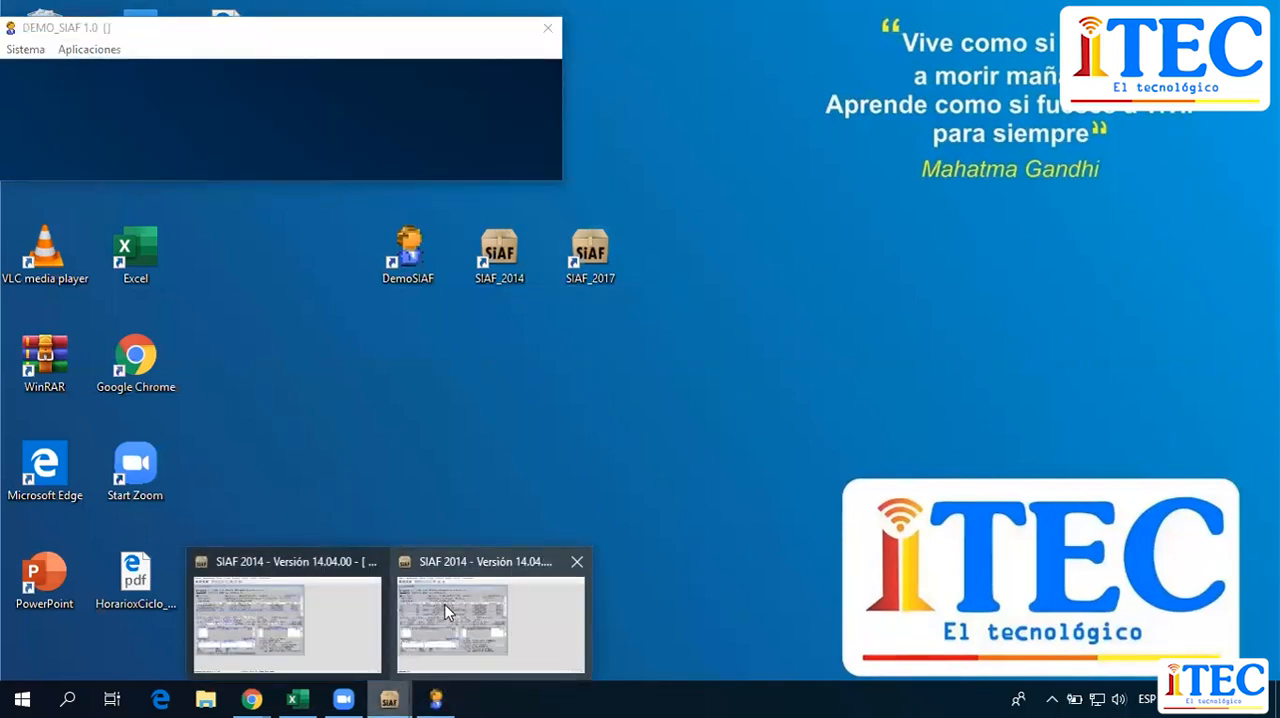
{"action": "mouse_move", "coordinate": [446, 612]}
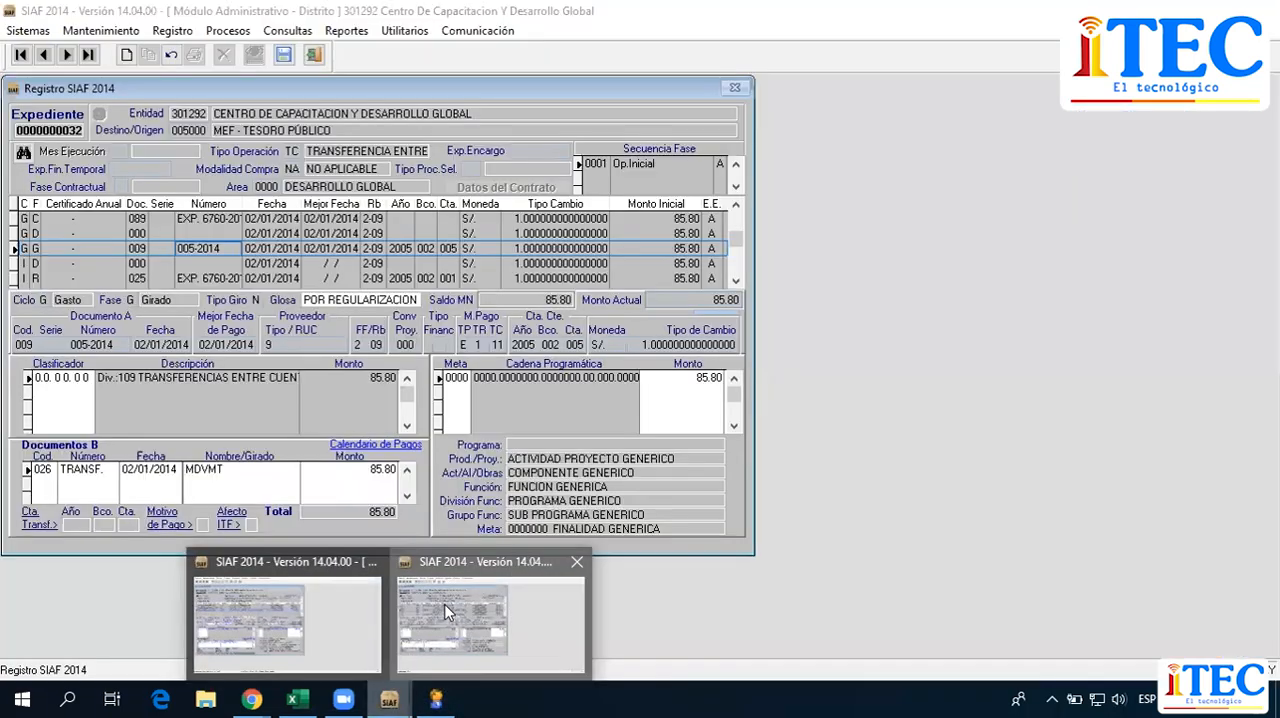
{"action": "left_click", "coordinate": [312, 612]}
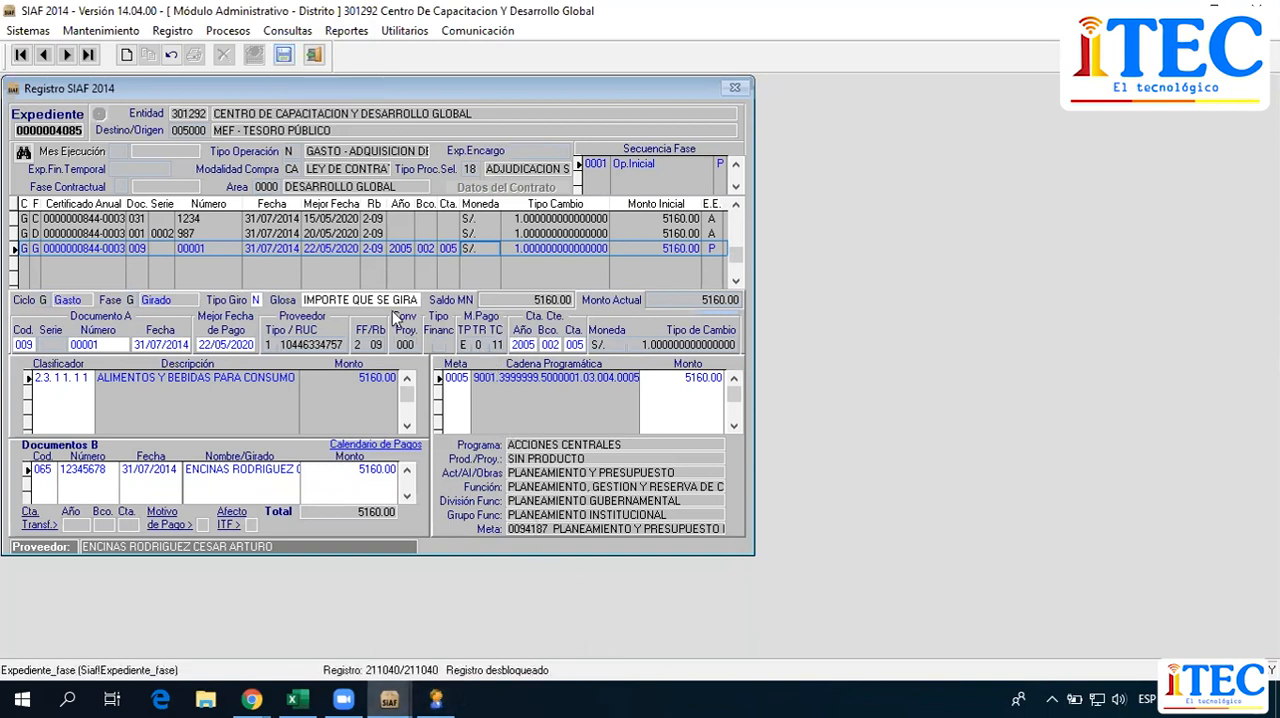
Examine the code, document number, payee and date of the Documentos B entry.
{"action": "left_click", "coordinate": [116, 473]}
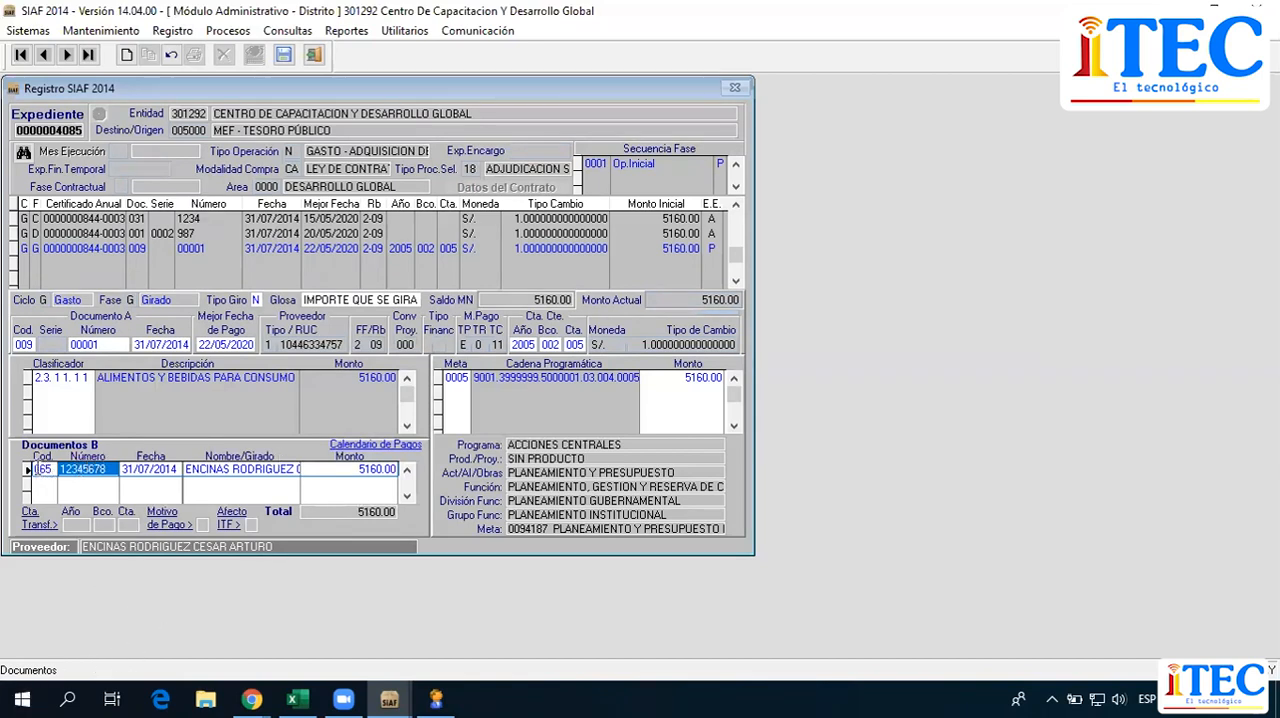
{"action": "left_click", "coordinate": [37, 469]}
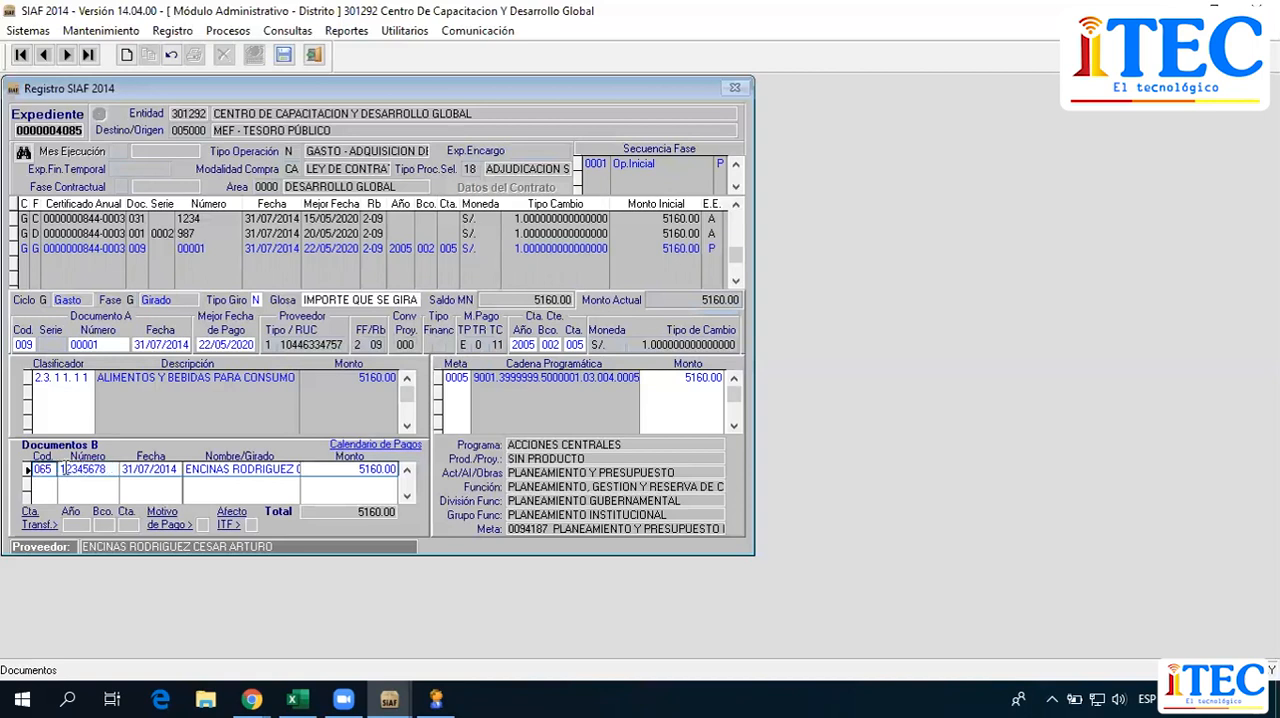
{"action": "left_click", "coordinate": [115, 474]}
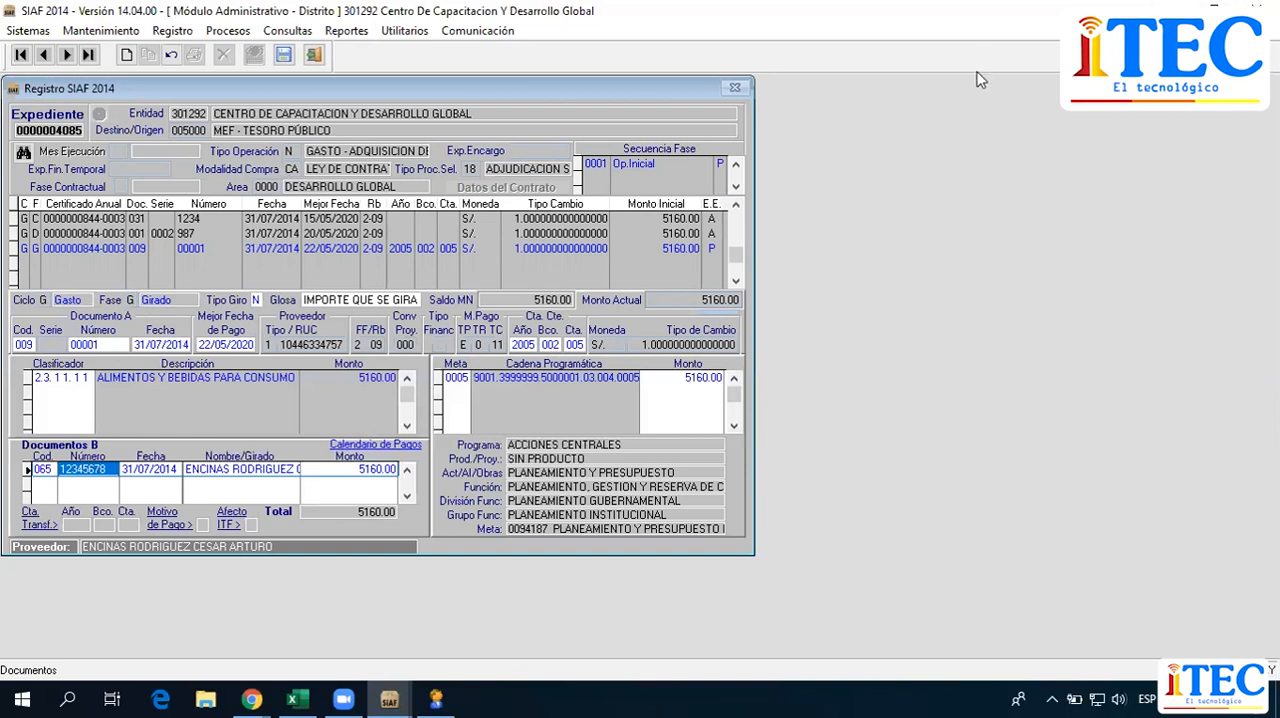
{"action": "left_click", "coordinate": [782, 160]}
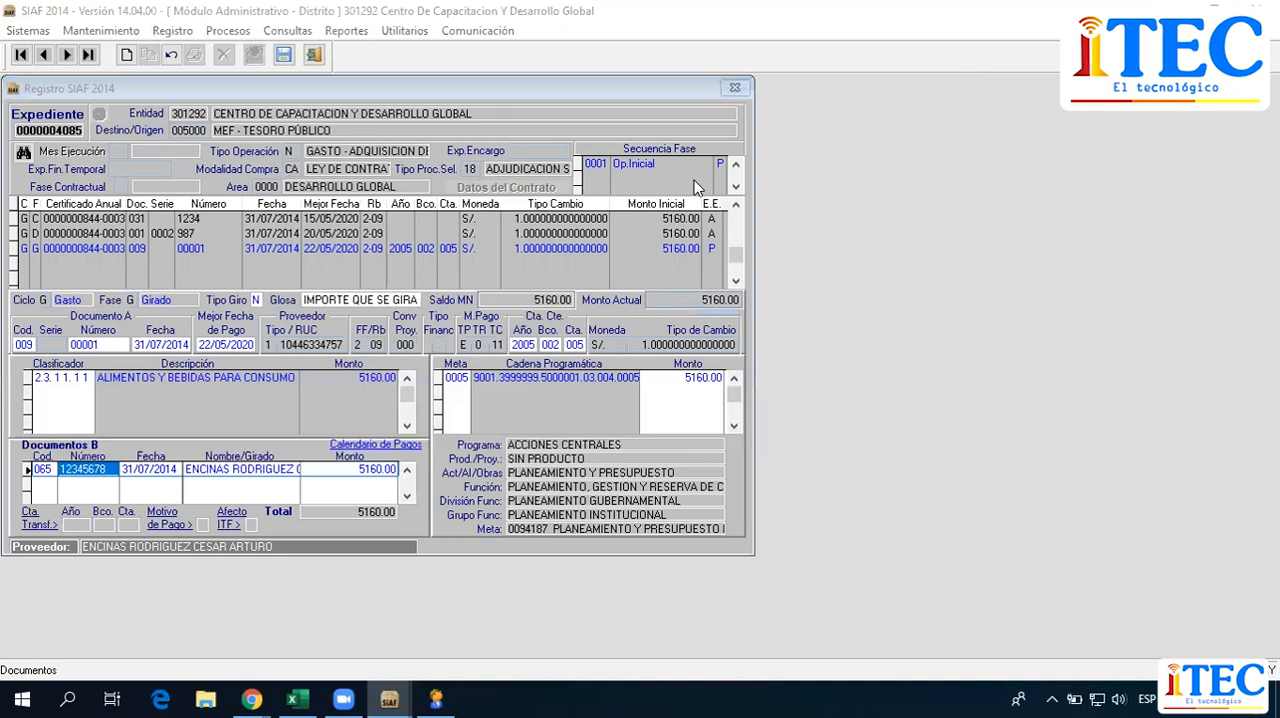
{"action": "left_click", "coordinate": [105, 470]}
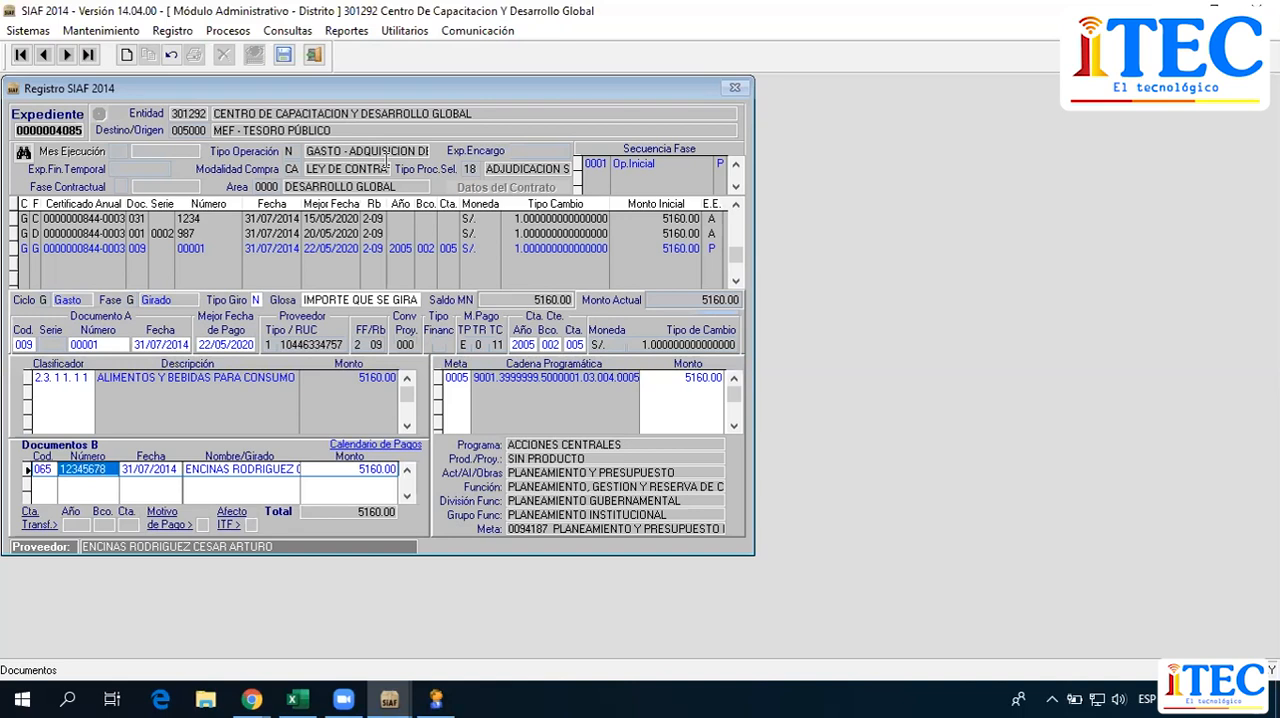
{"action": "left_click", "coordinate": [915, 400]}
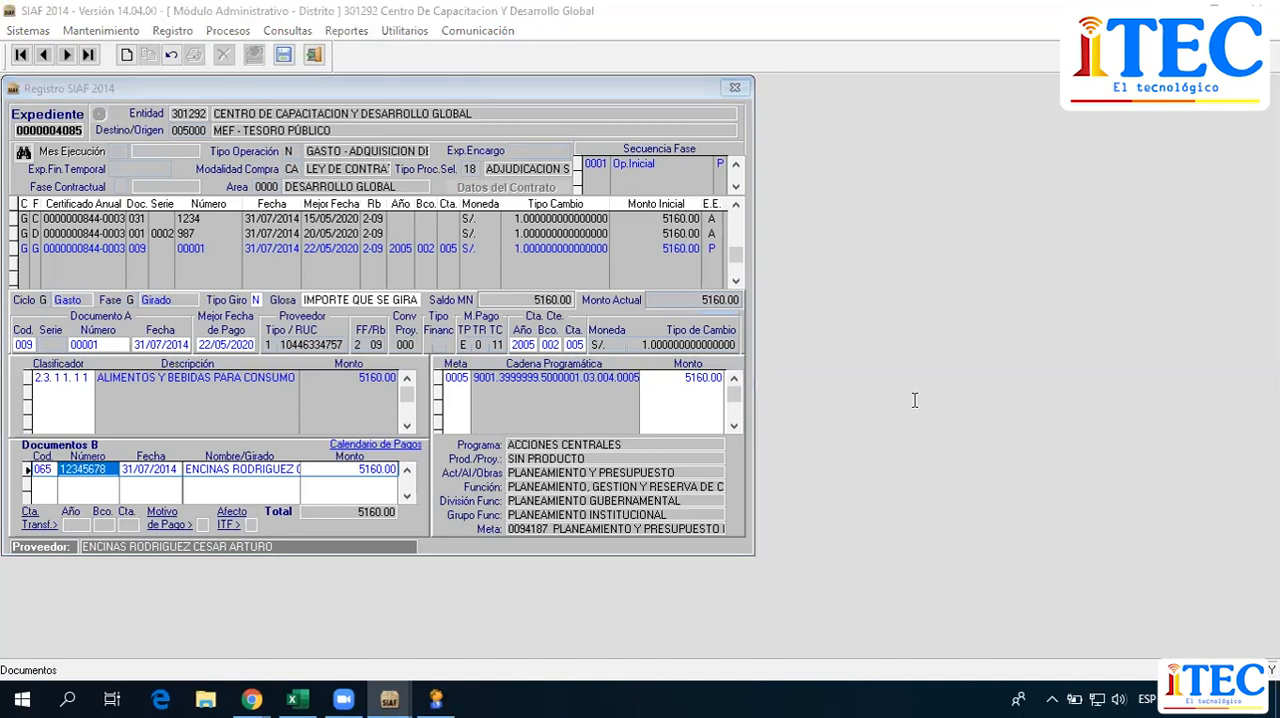
{"action": "left_click", "coordinate": [105, 472]}
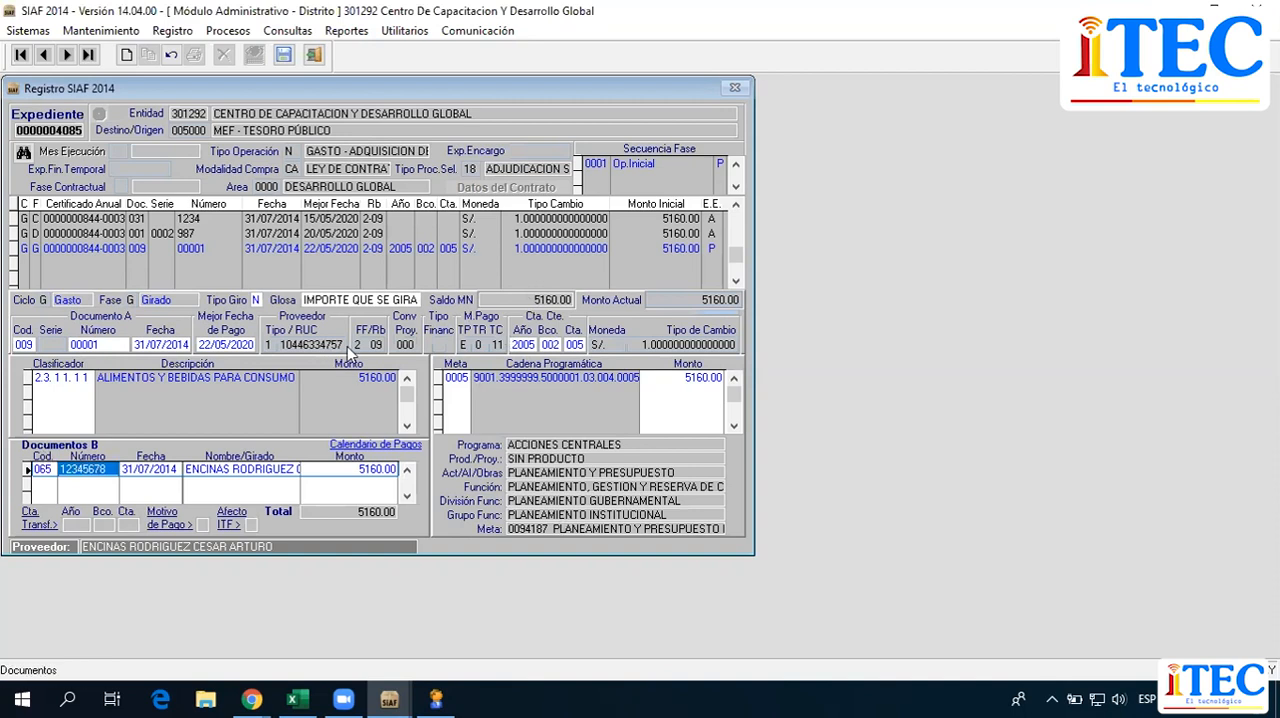
{"action": "left_click", "coordinate": [48, 470]}
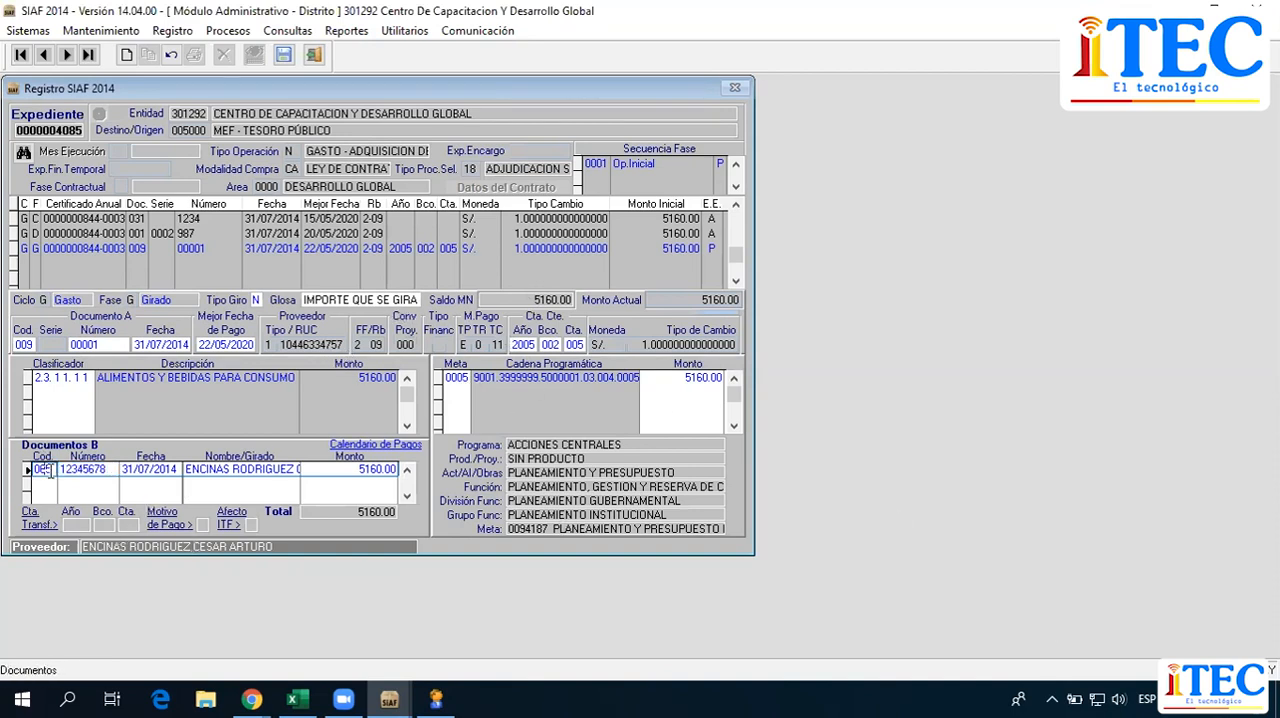
{"action": "left_click", "coordinate": [101, 469]}
{"action": "left_click", "coordinate": [188, 469]}
{"action": "left_click", "coordinate": [196, 469]}
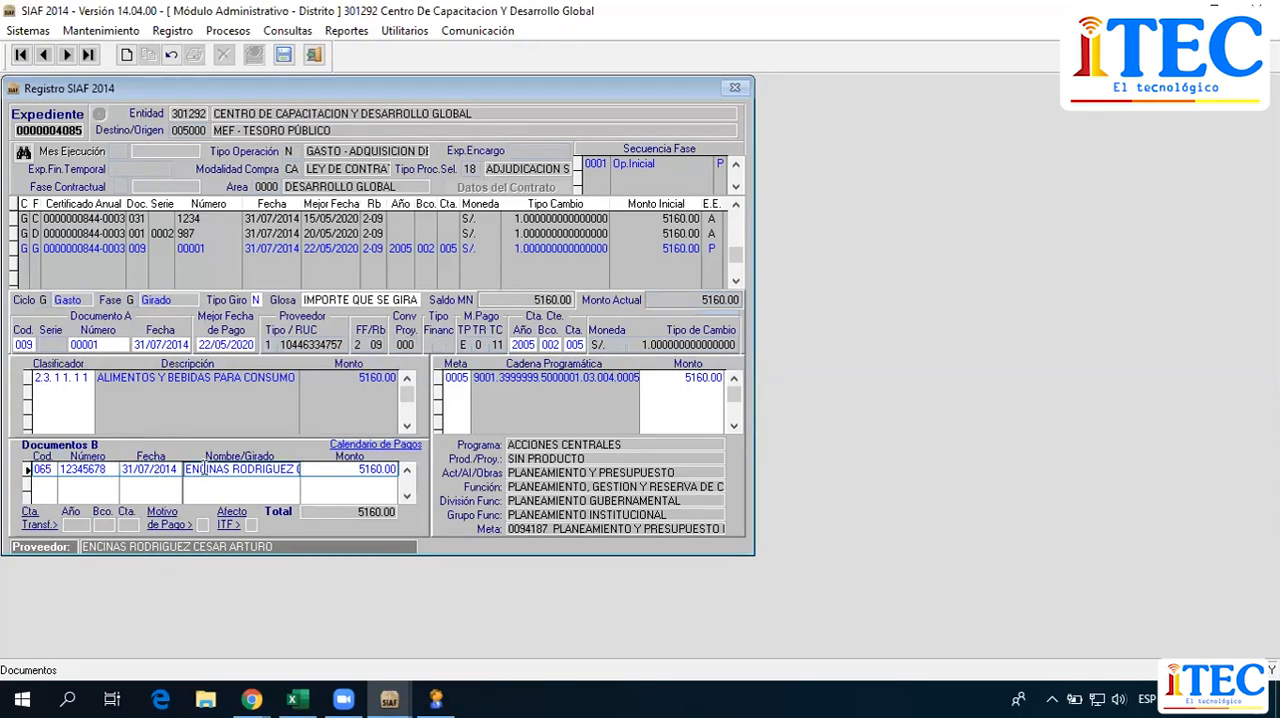
{"action": "left_click", "coordinate": [133, 467]}
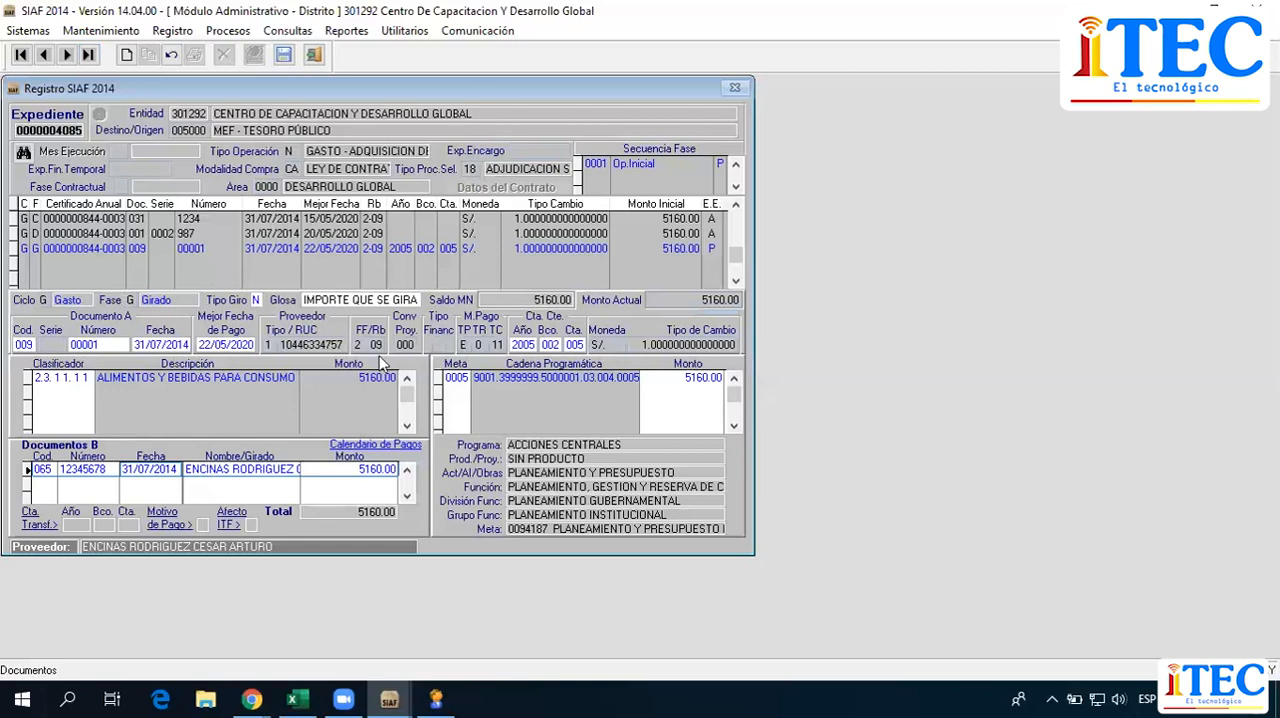
Check the bank code in the Girado phase row and the full payee name in Documentos B.
{"action": "left_click", "coordinate": [427, 249]}
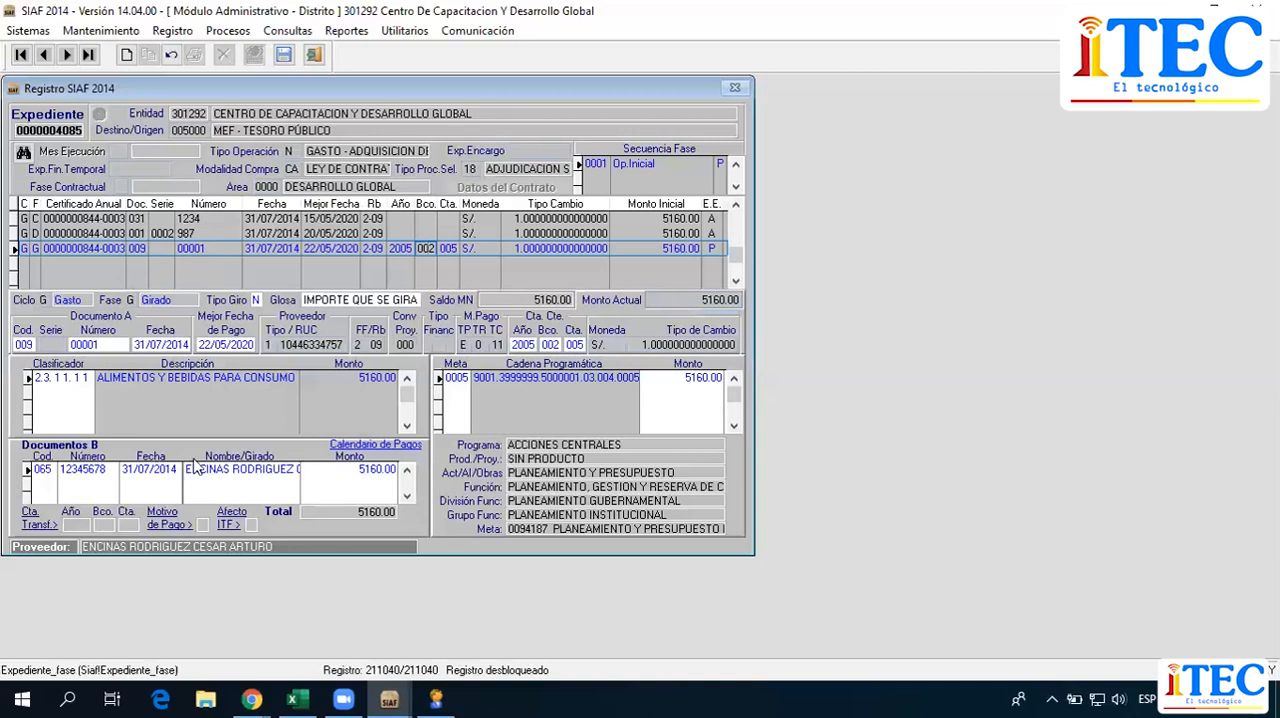
{"action": "left_click_drag", "start_coordinate": [187, 469], "coordinate": [304, 469]}
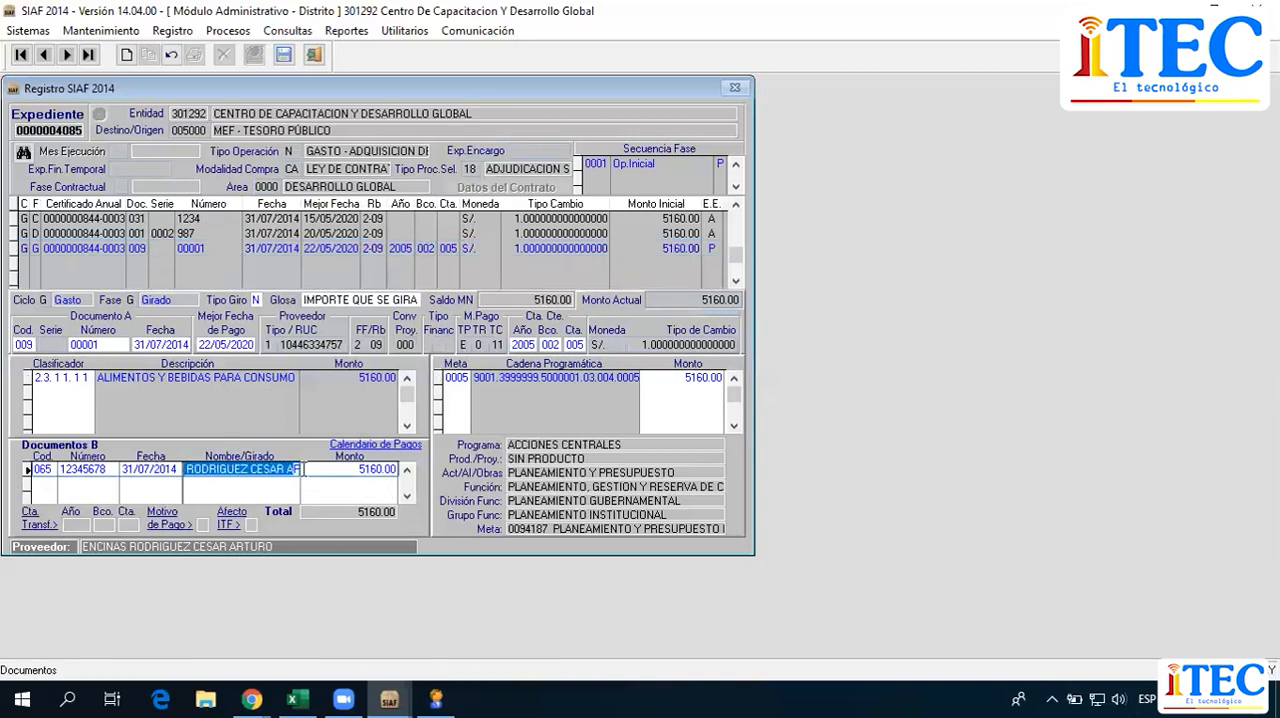
{"action": "left_click", "coordinate": [248, 469]}
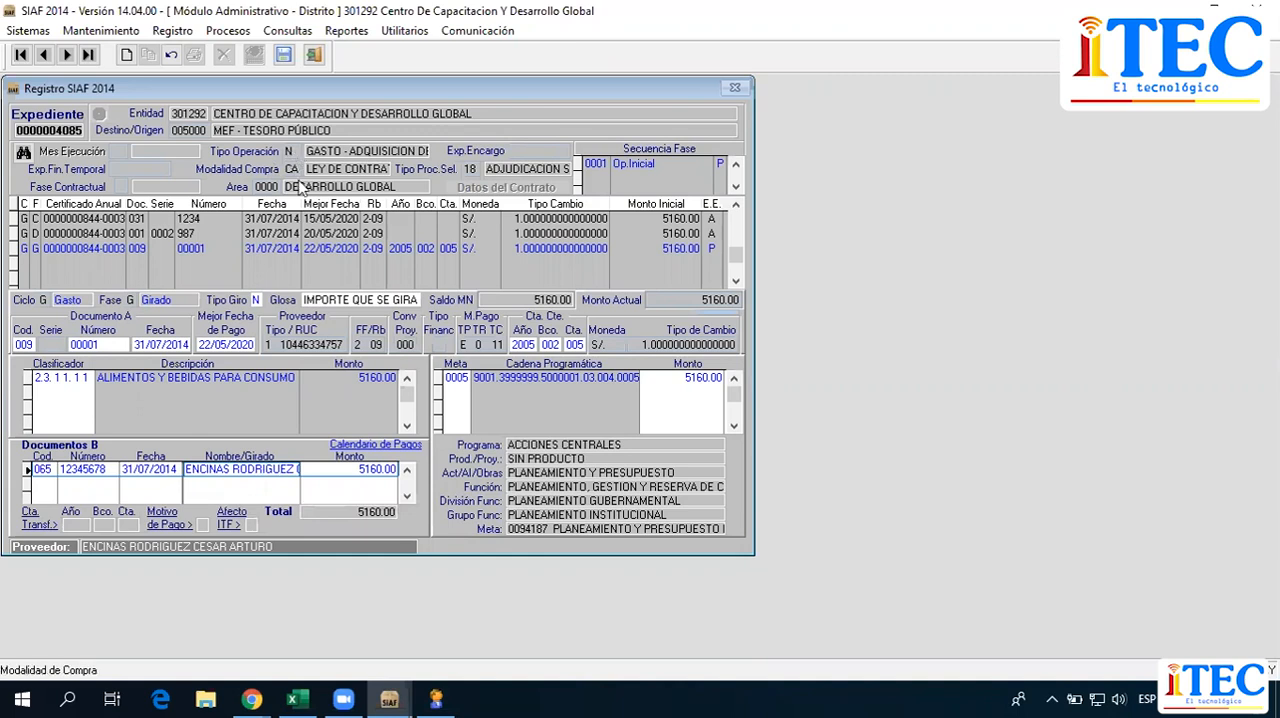
{"action": "left_click_drag", "start_coordinate": [190, 469], "coordinate": [308, 473]}
{"action": "left_click_drag", "start_coordinate": [224, 473], "coordinate": [34, 440]}
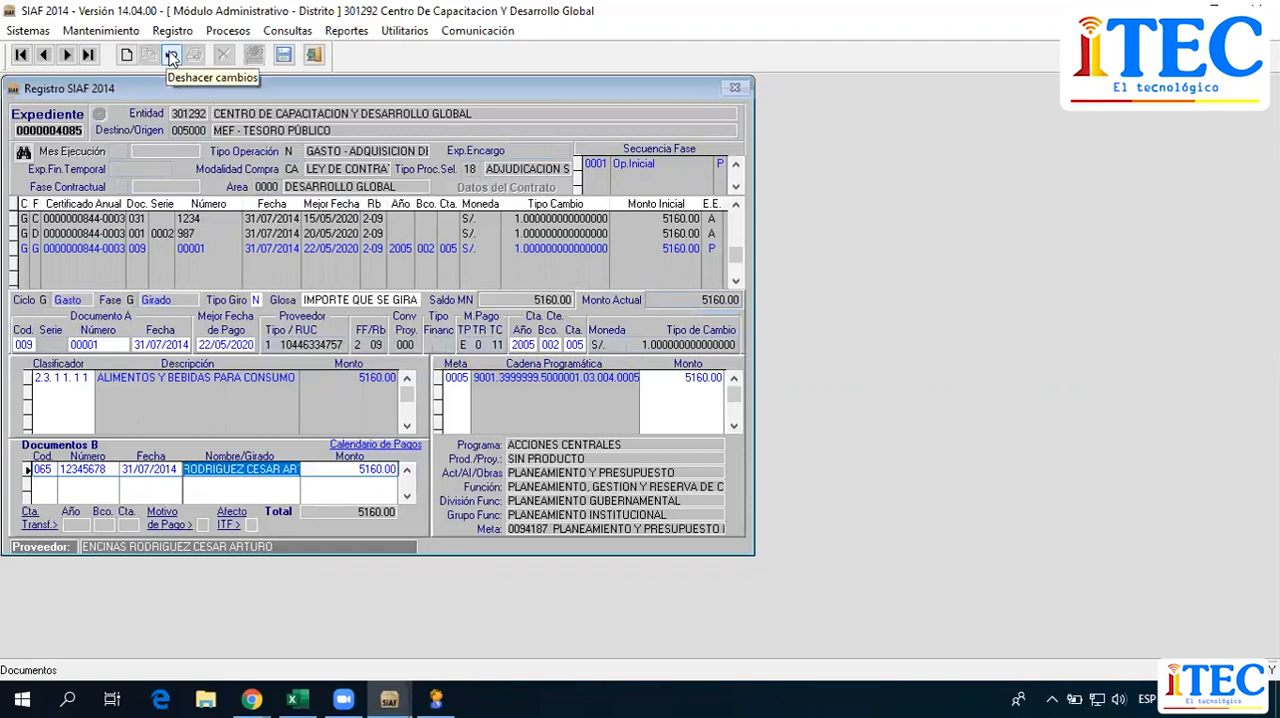
{"action": "left_click", "coordinate": [170, 57]}
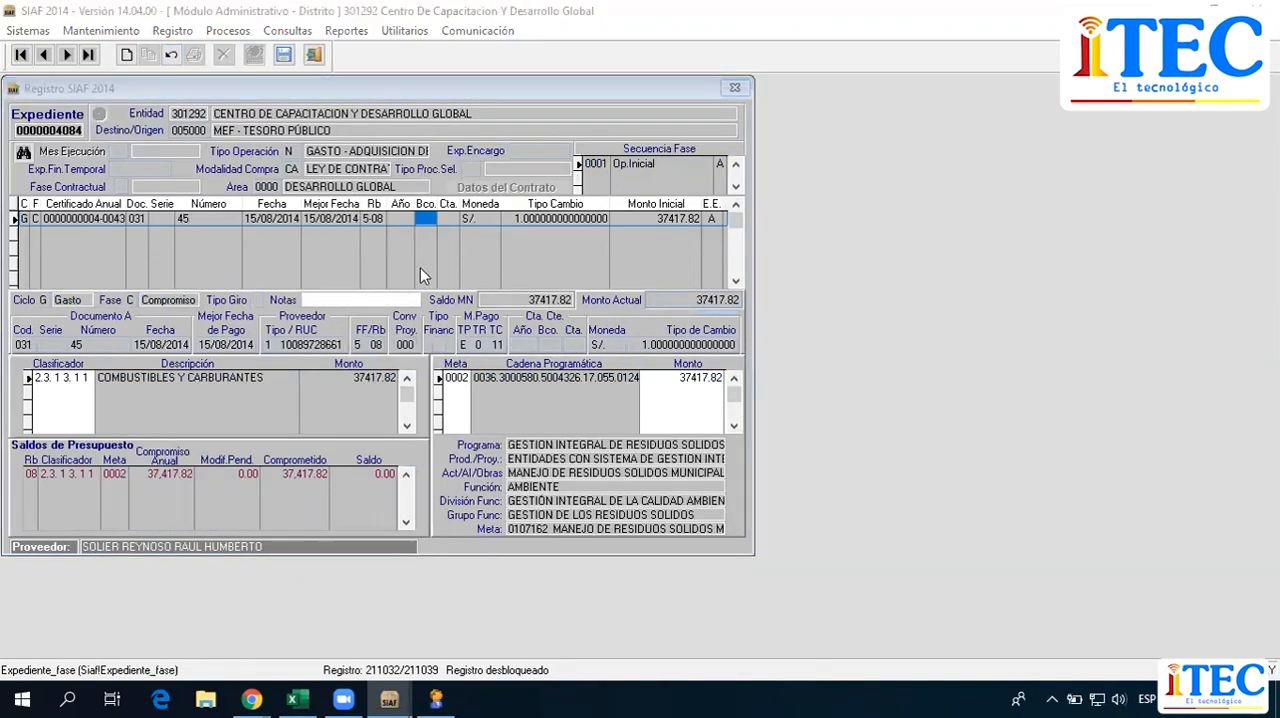
{"action": "left_click", "coordinate": [358, 250]}
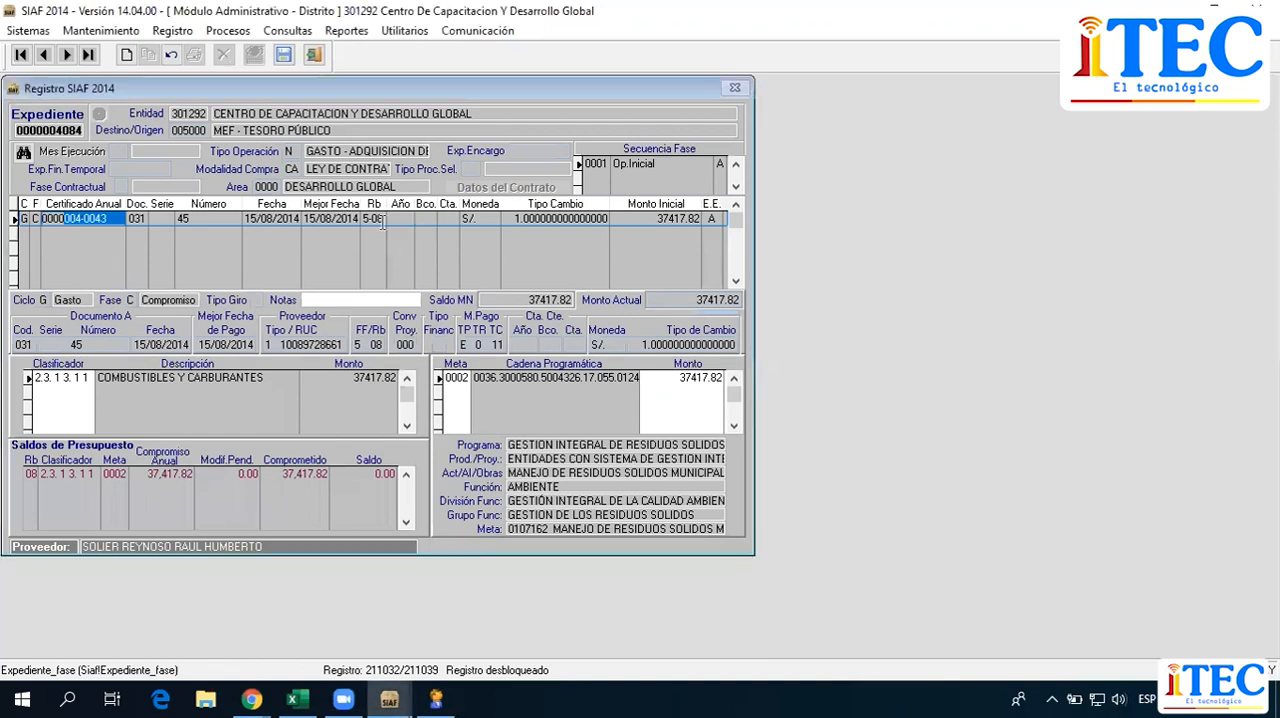
{"action": "right_click", "coordinate": [218, 248]}
{"action": "left_click", "coordinate": [275, 253]}
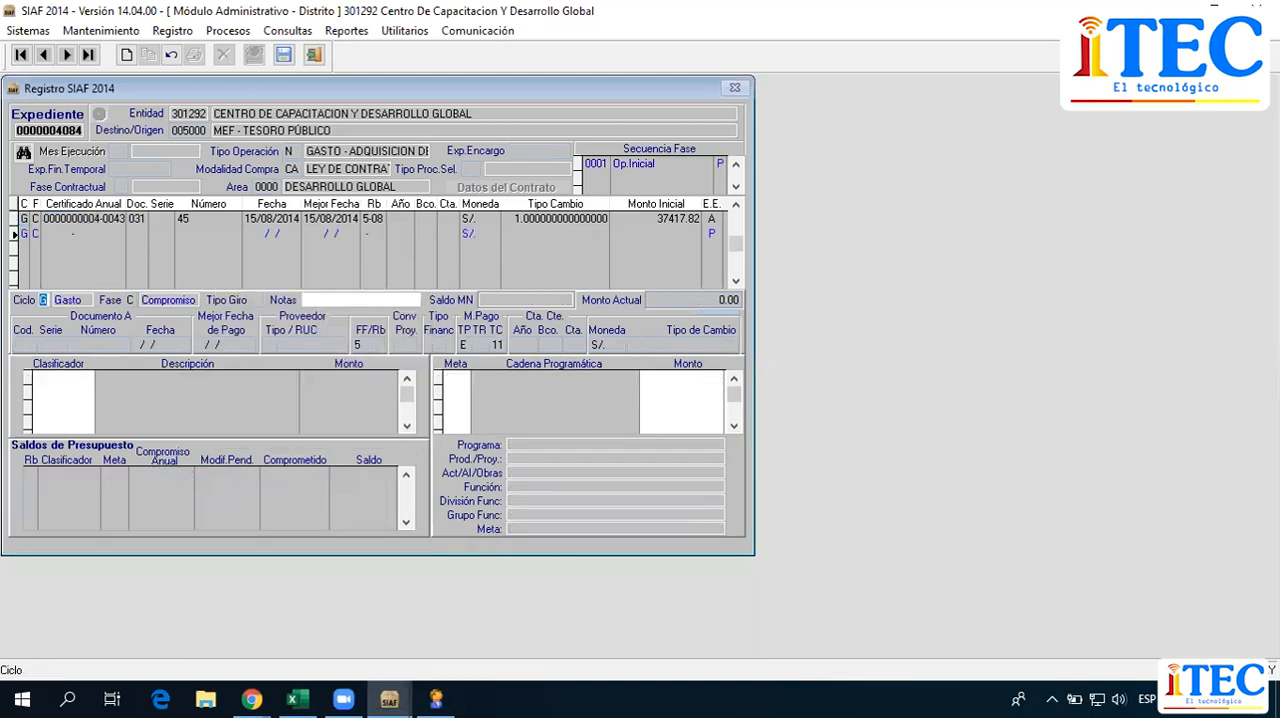
{"action": "key", "text": "Return"}
{"action": "key", "text": "Return"}
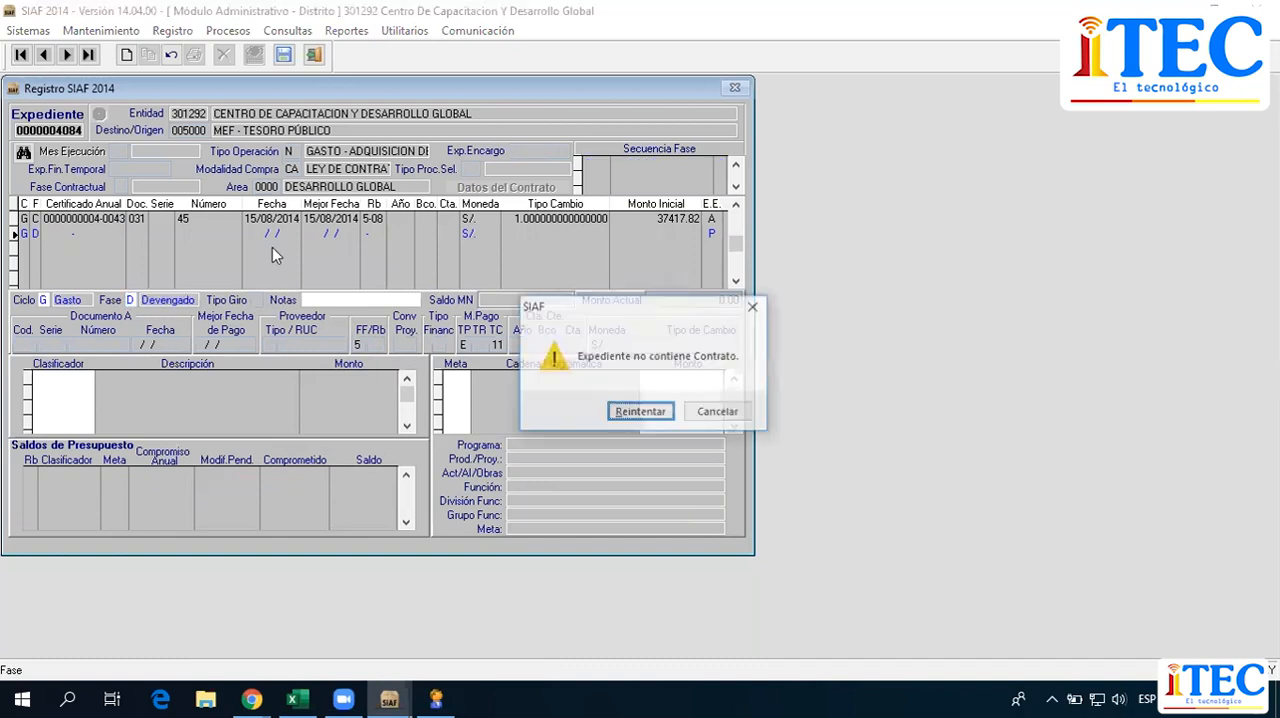
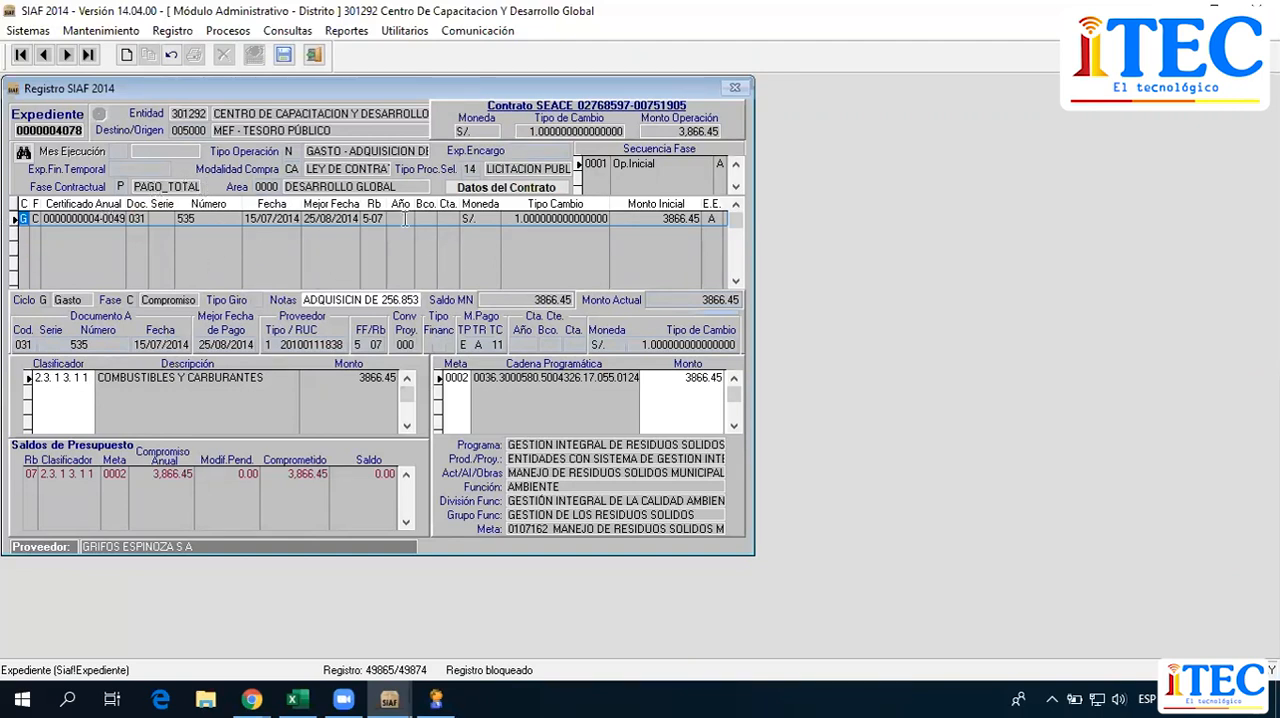
{"action": "right_click", "coordinate": [259, 243]}
{"action": "left_click", "coordinate": [298, 252]}
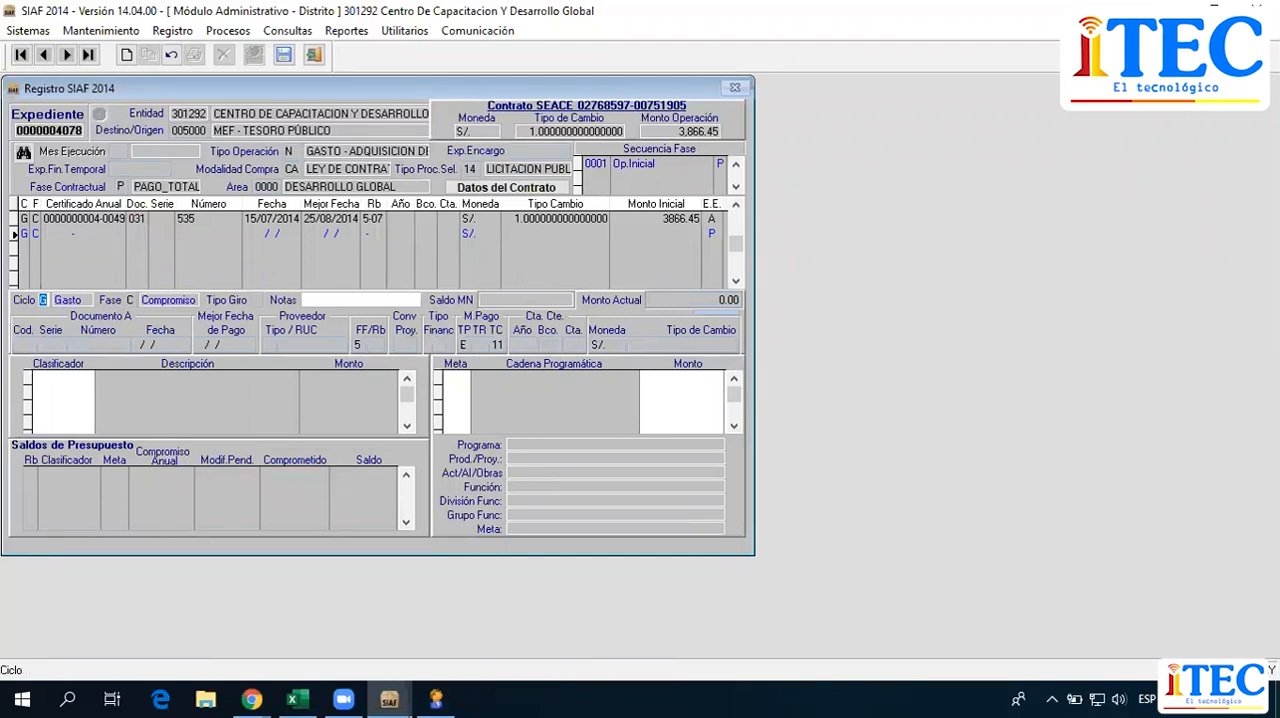
{"action": "key", "text": "Return"}
{"action": "key", "text": "Return"}
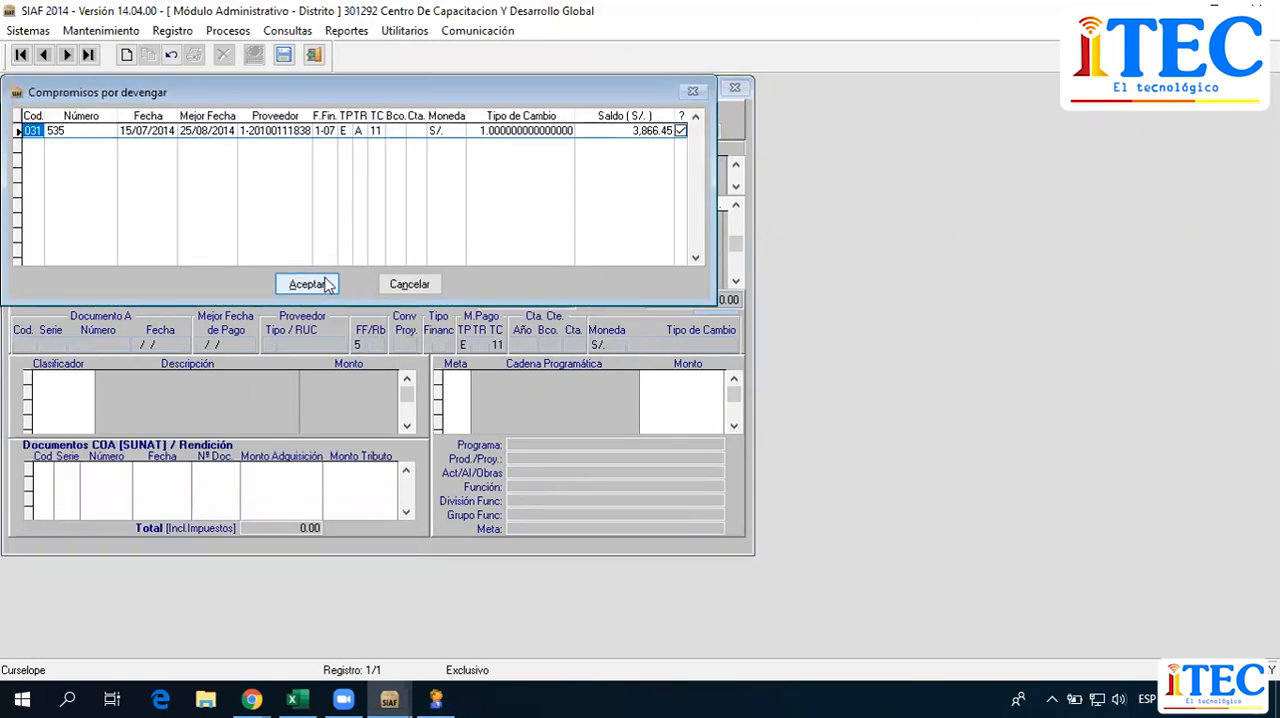
{"action": "left_click", "coordinate": [323, 287]}
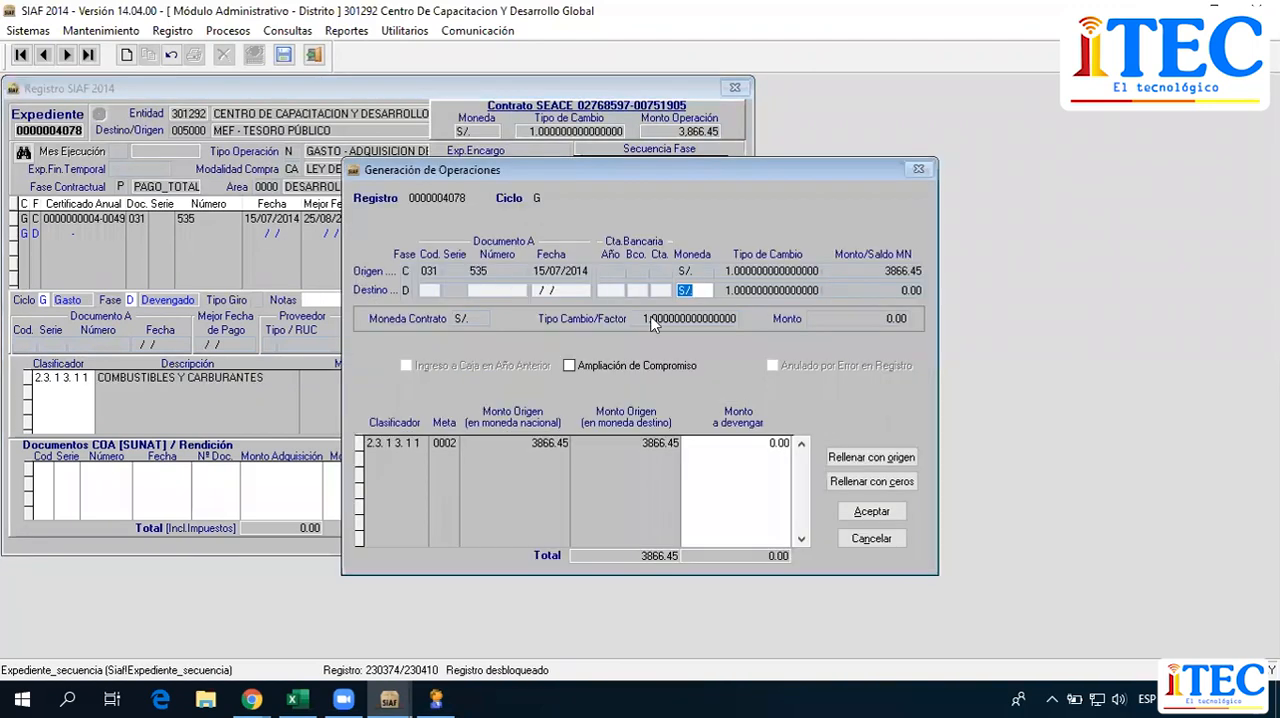
Fill the Monto a devengar with the origin amount of 3866.45 and accept the generated operation.
{"action": "left_click", "coordinate": [740, 441]}
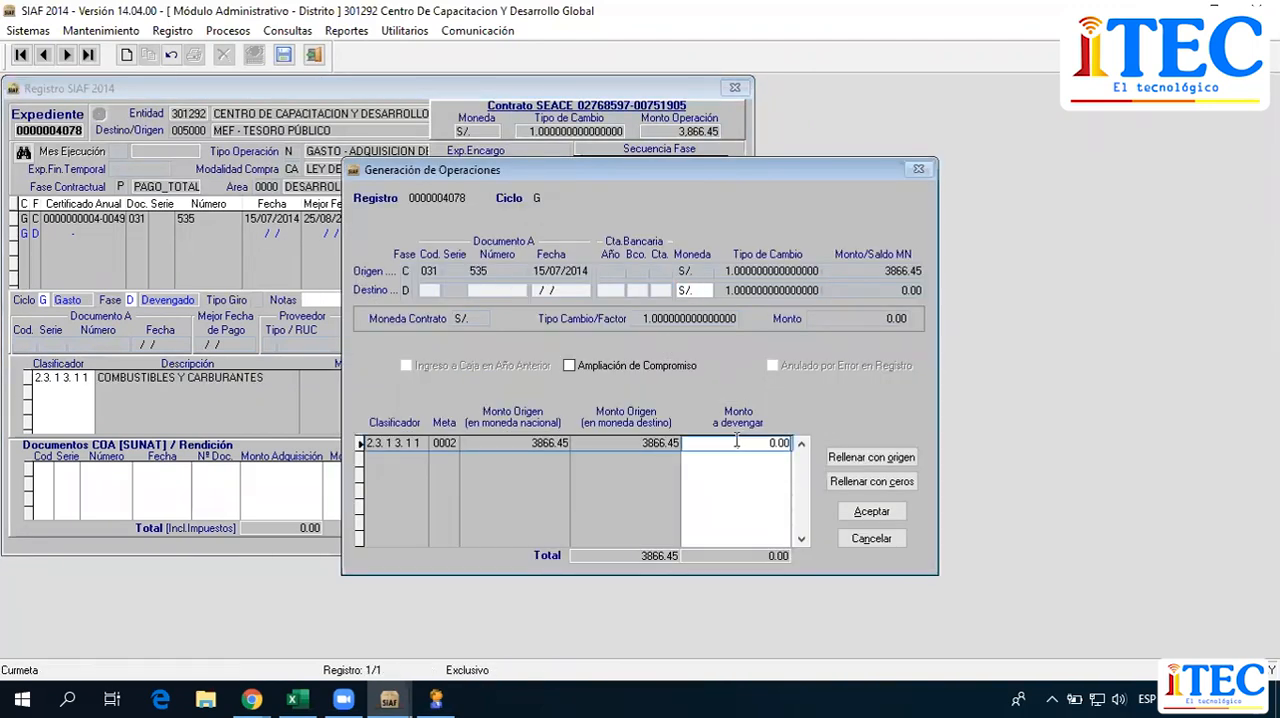
{"action": "left_click", "coordinate": [886, 464]}
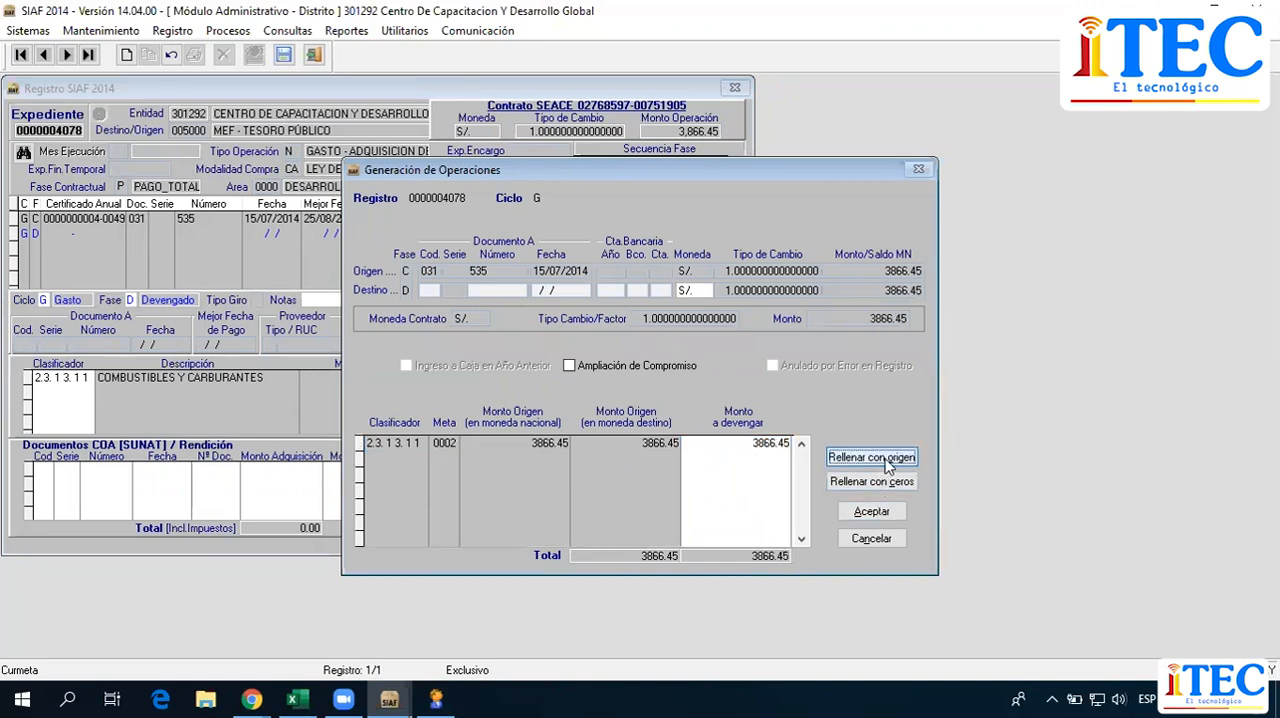
{"action": "left_click", "coordinate": [885, 516]}
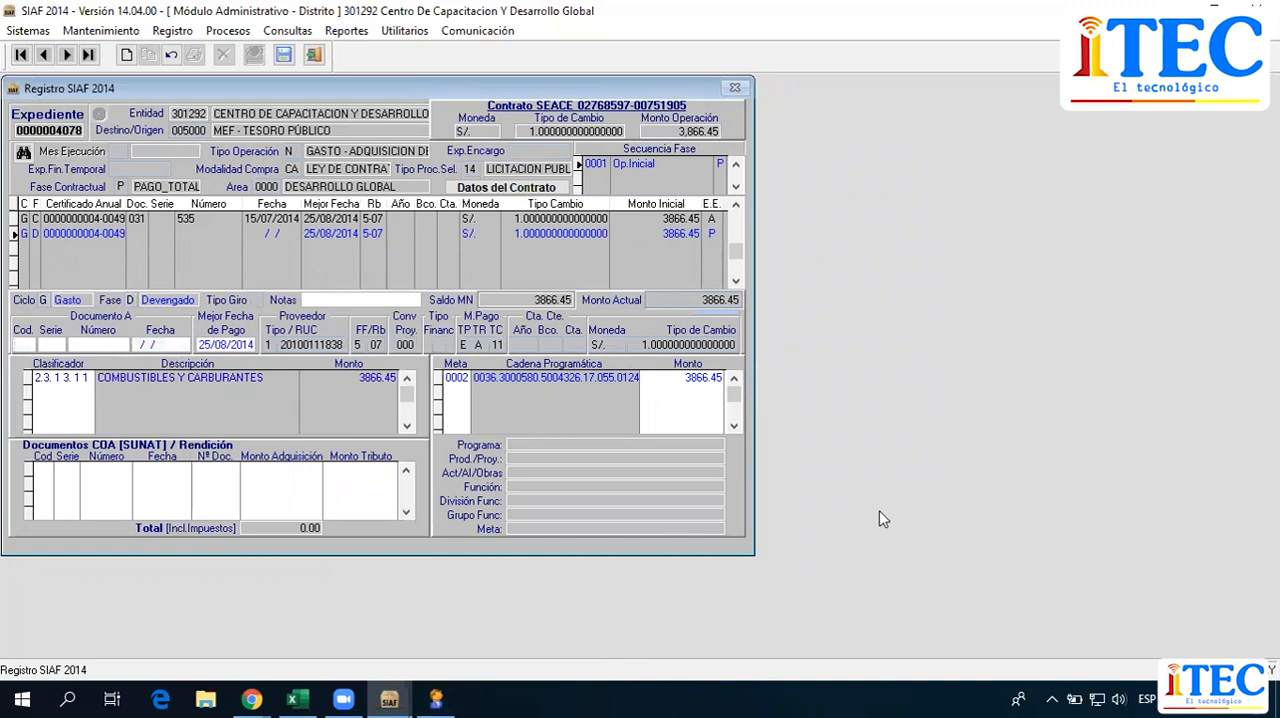
Fill in Documento A of the Devengado phase with code 001, series 003, number 1234 and date 15/07/2014.
{"action": "left_click", "coordinate": [21, 345]}
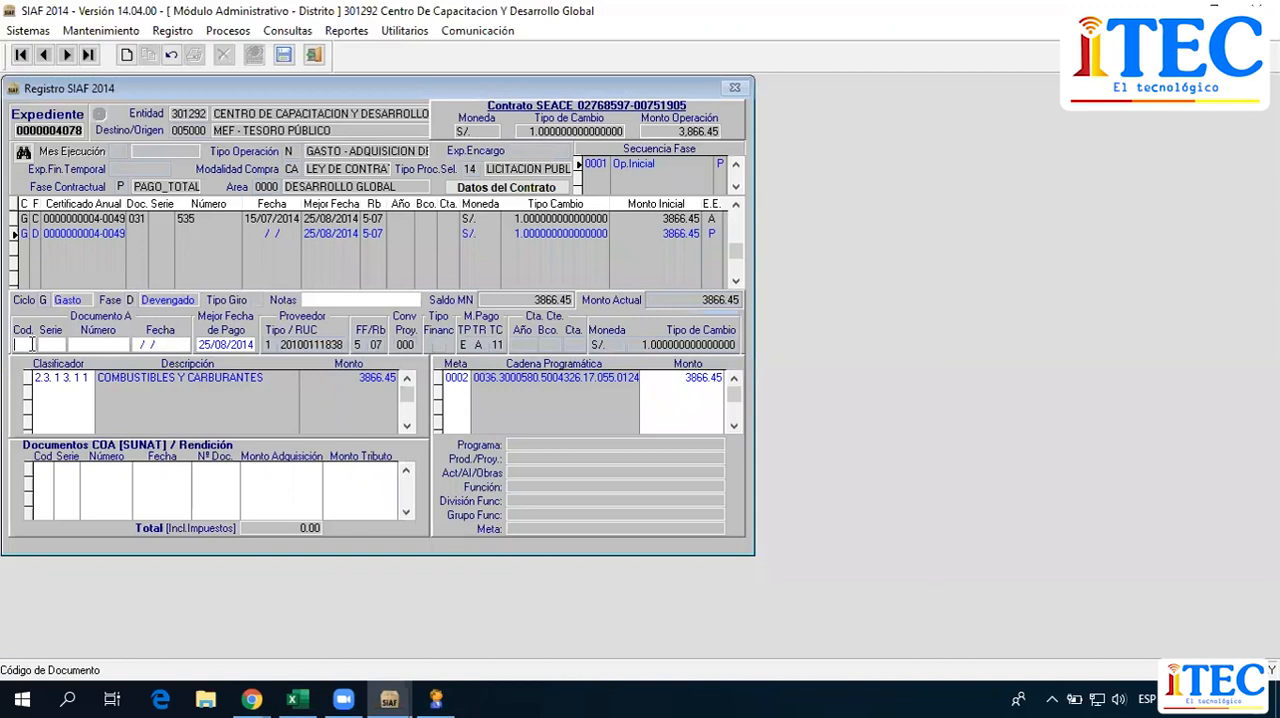
{"action": "type", "text": "001"}
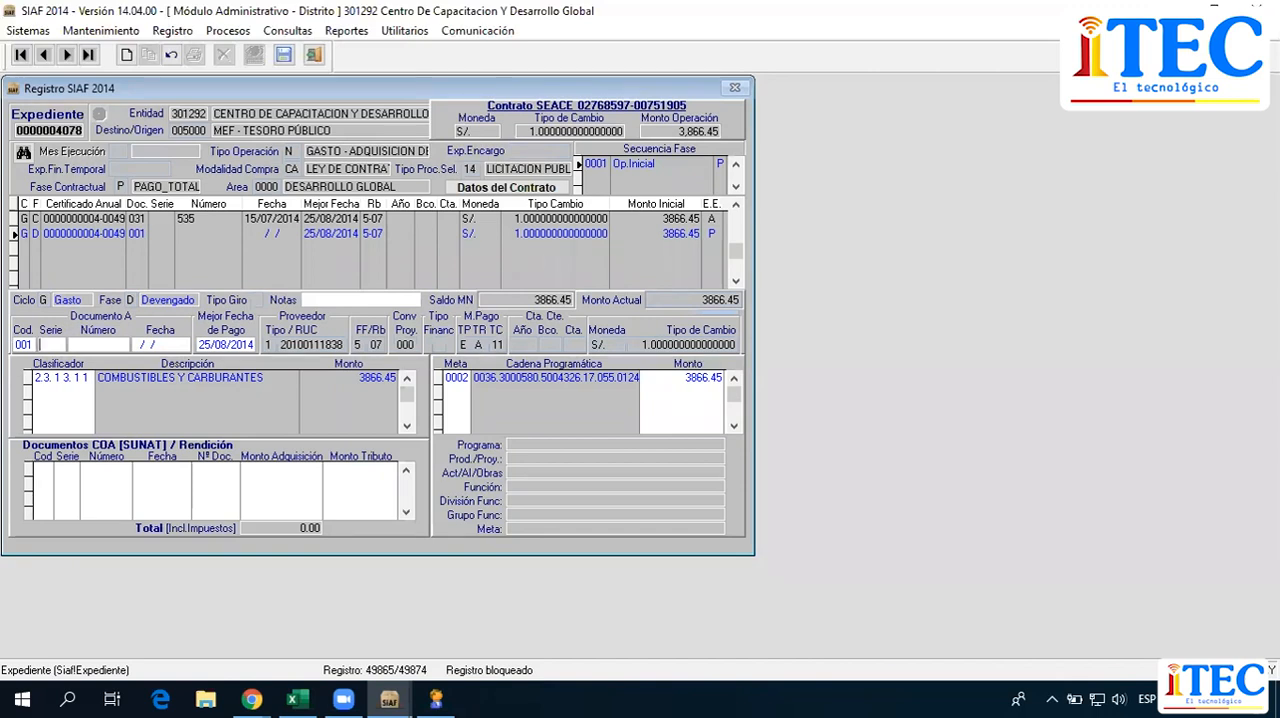
{"action": "type", "text": "003"}
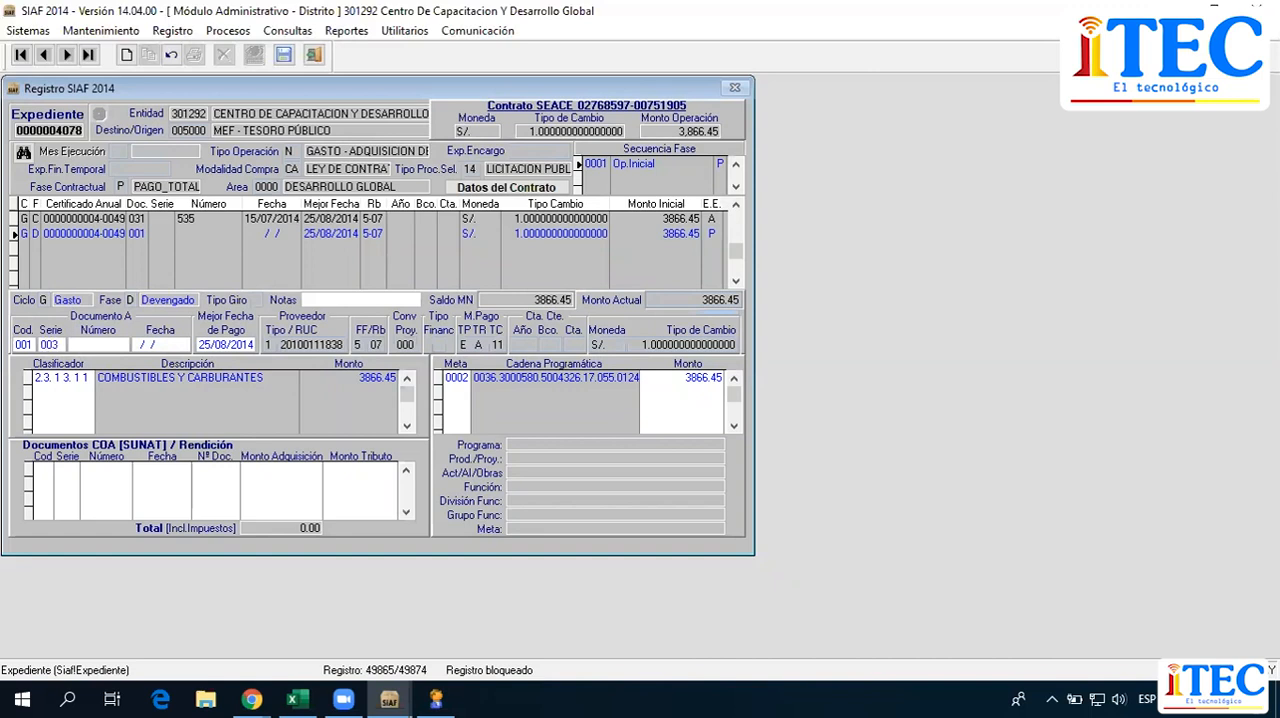
{"action": "key", "text": "Return"}
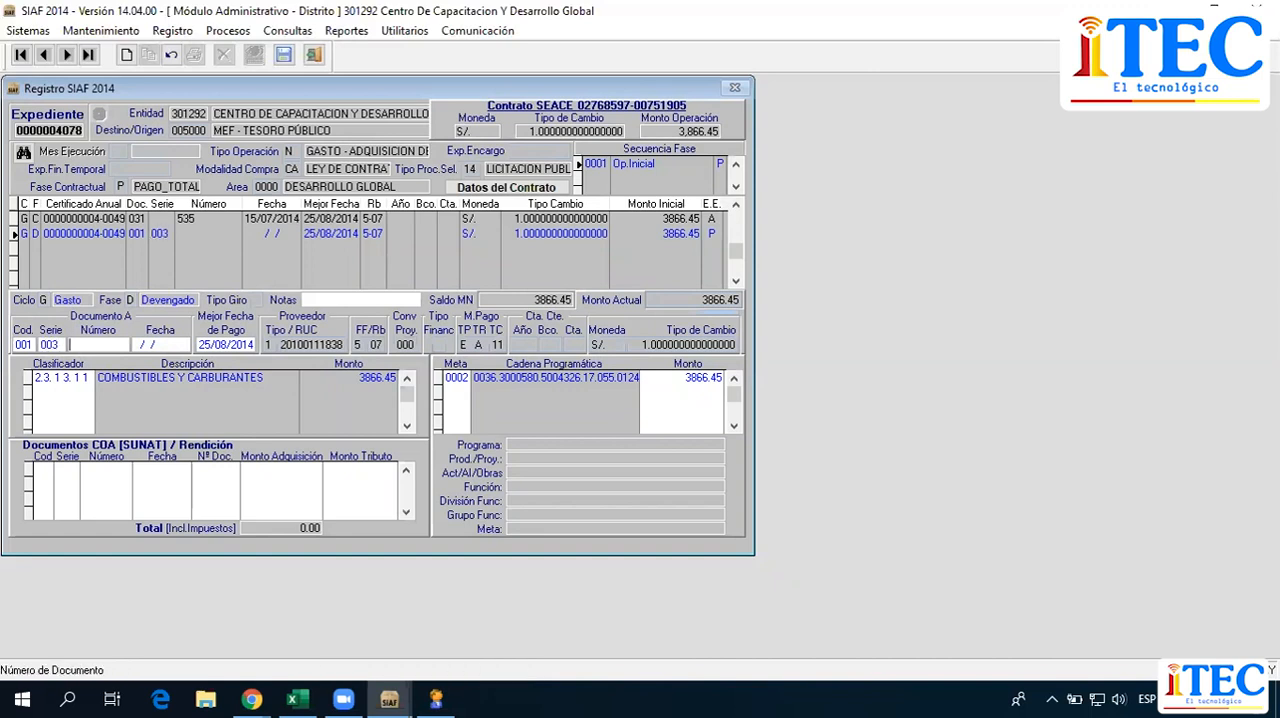
{"action": "type", "text": "1234"}
{"action": "key", "text": "Return"}
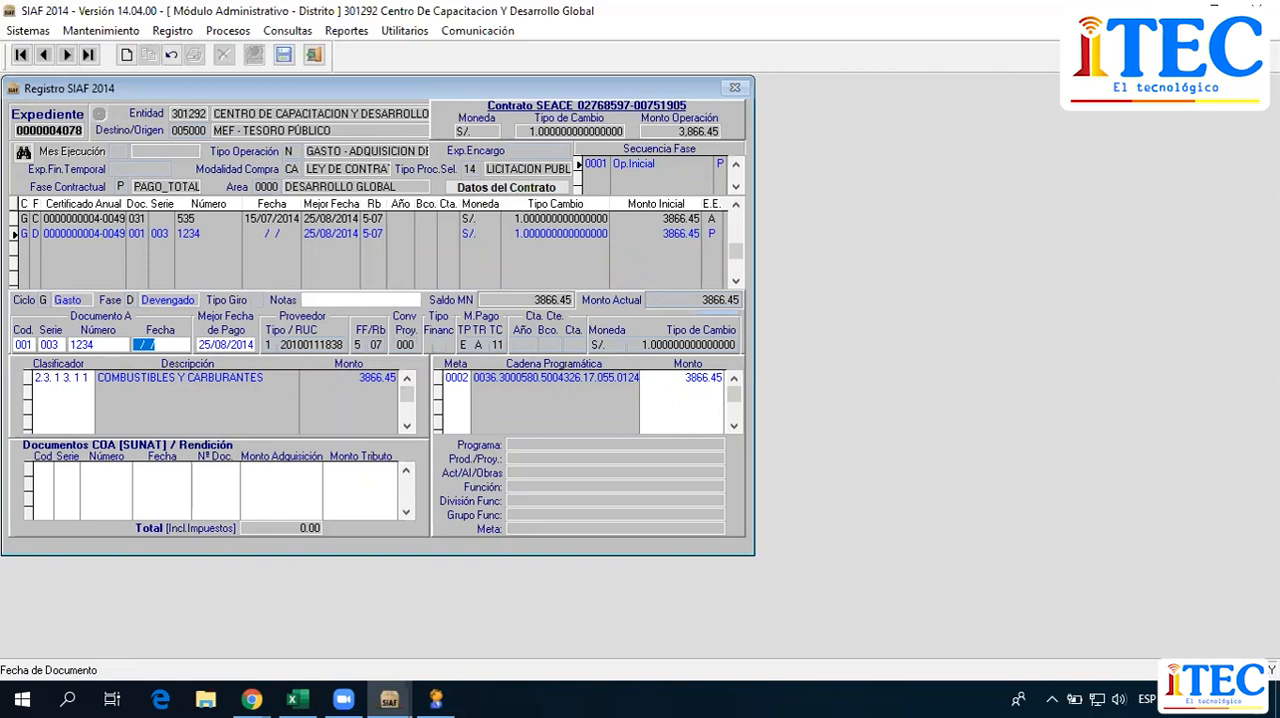
{"action": "type", "text": "15/07/14"}
{"action": "key", "text": "Return"}
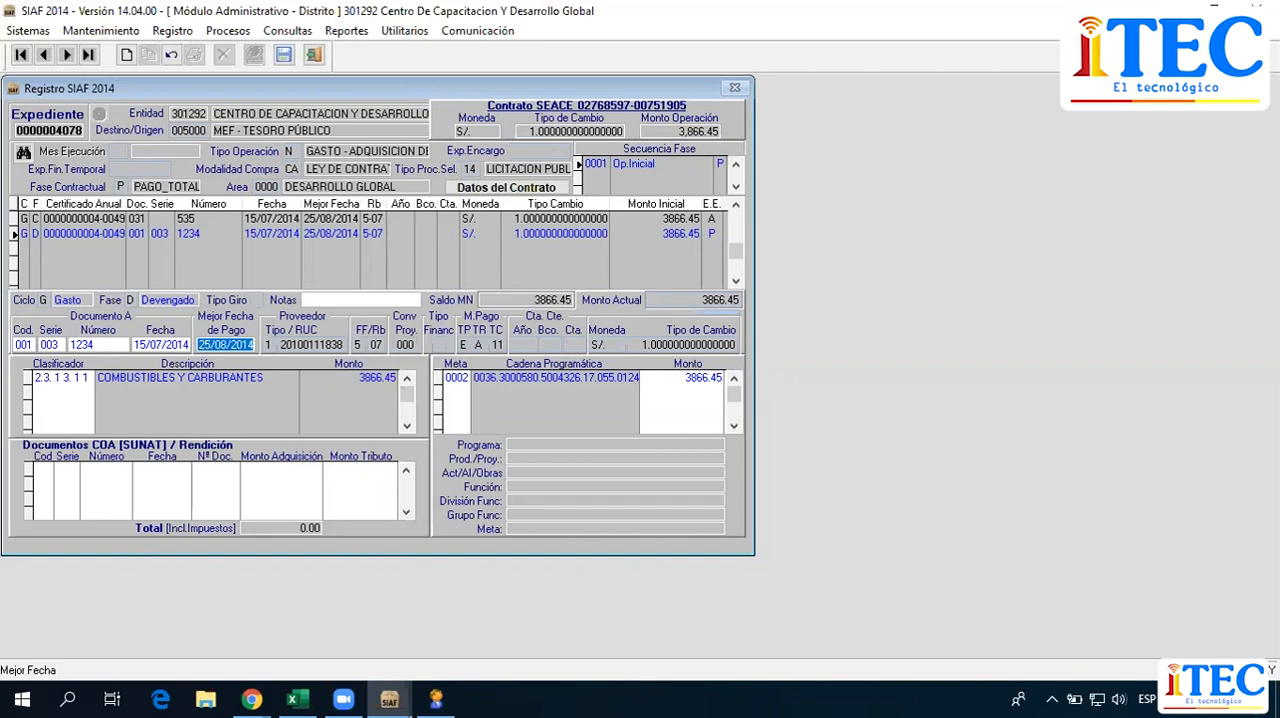
Set the Mejor Fecha de Pago of the Devengado phase to 22/05/2020.
{"action": "type", "text": "22/05/"}
{"action": "type", "text": "1"}
{"action": "type", "text": "2"}
{"action": "type", "text": "020"}
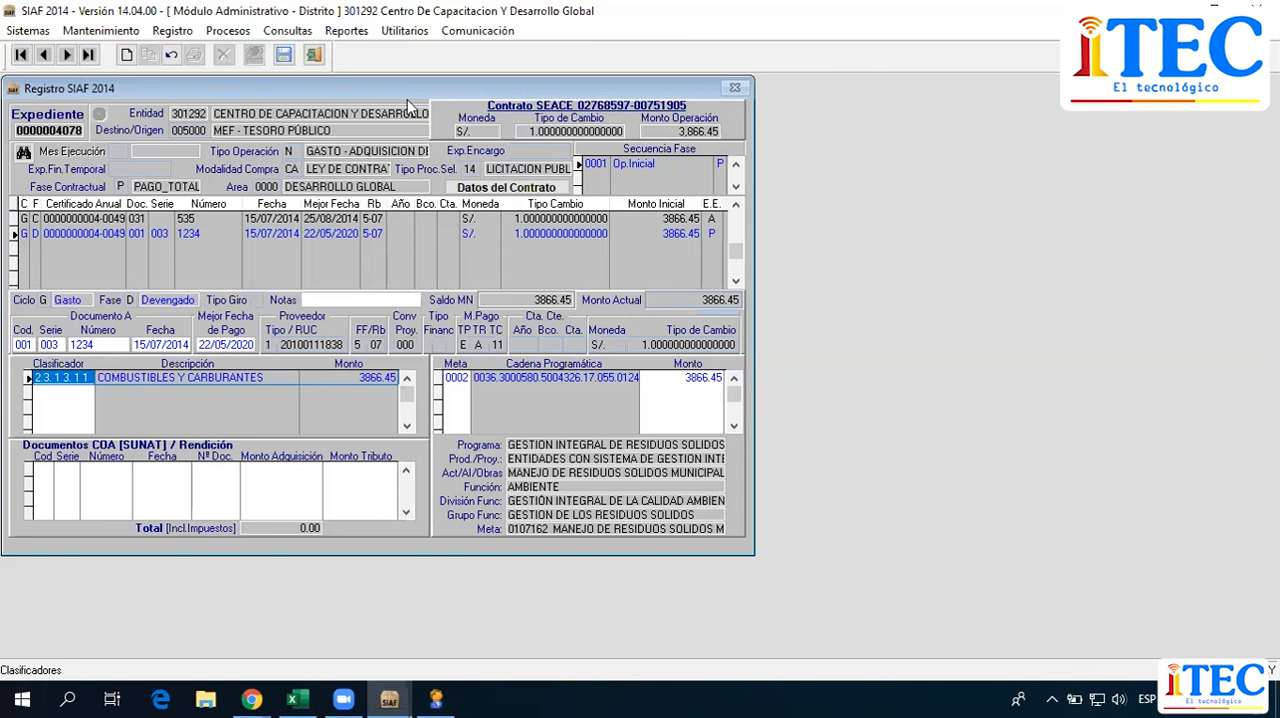
{"action": "left_click", "coordinate": [372, 234]}
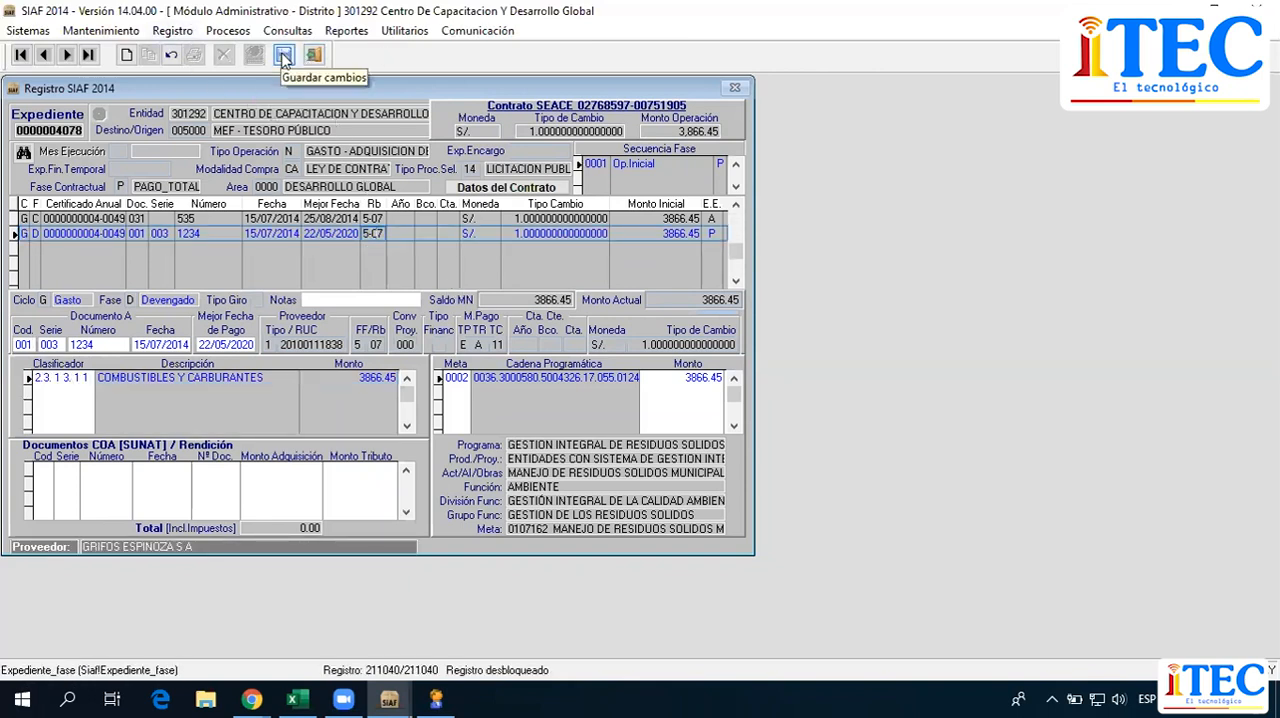
{"action": "left_click", "coordinate": [283, 56]}
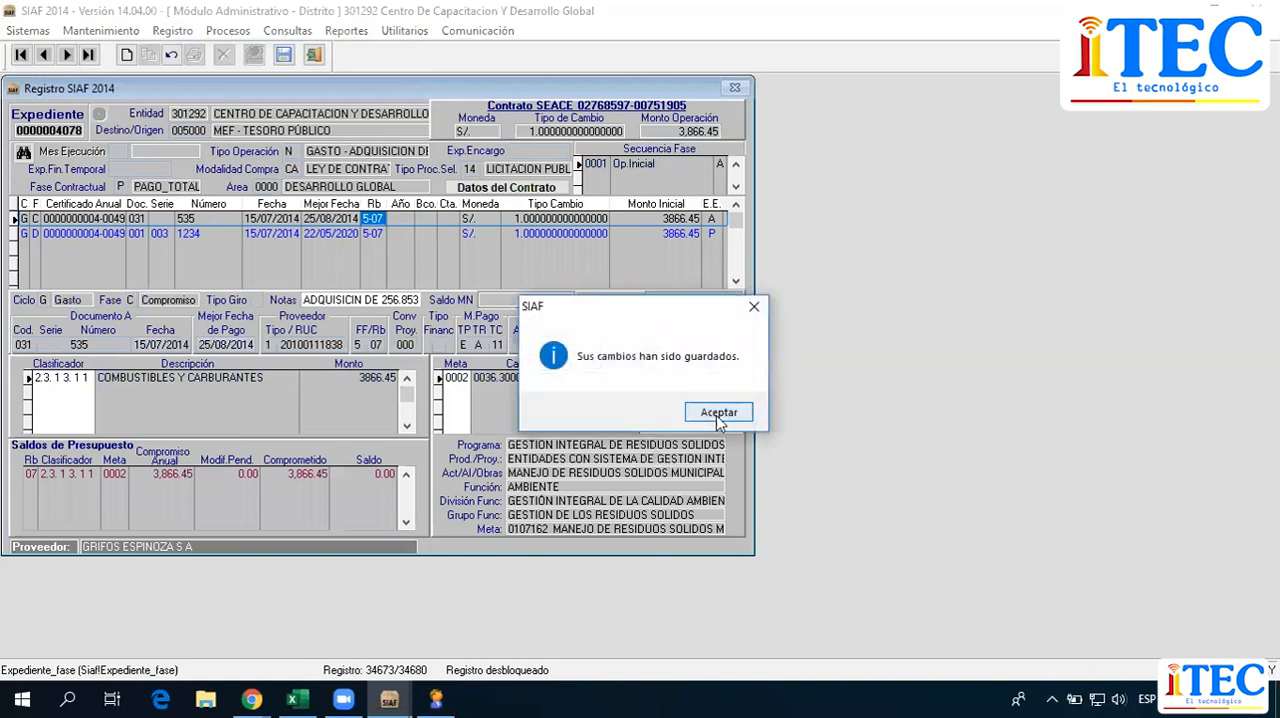
{"action": "left_click", "coordinate": [719, 413]}
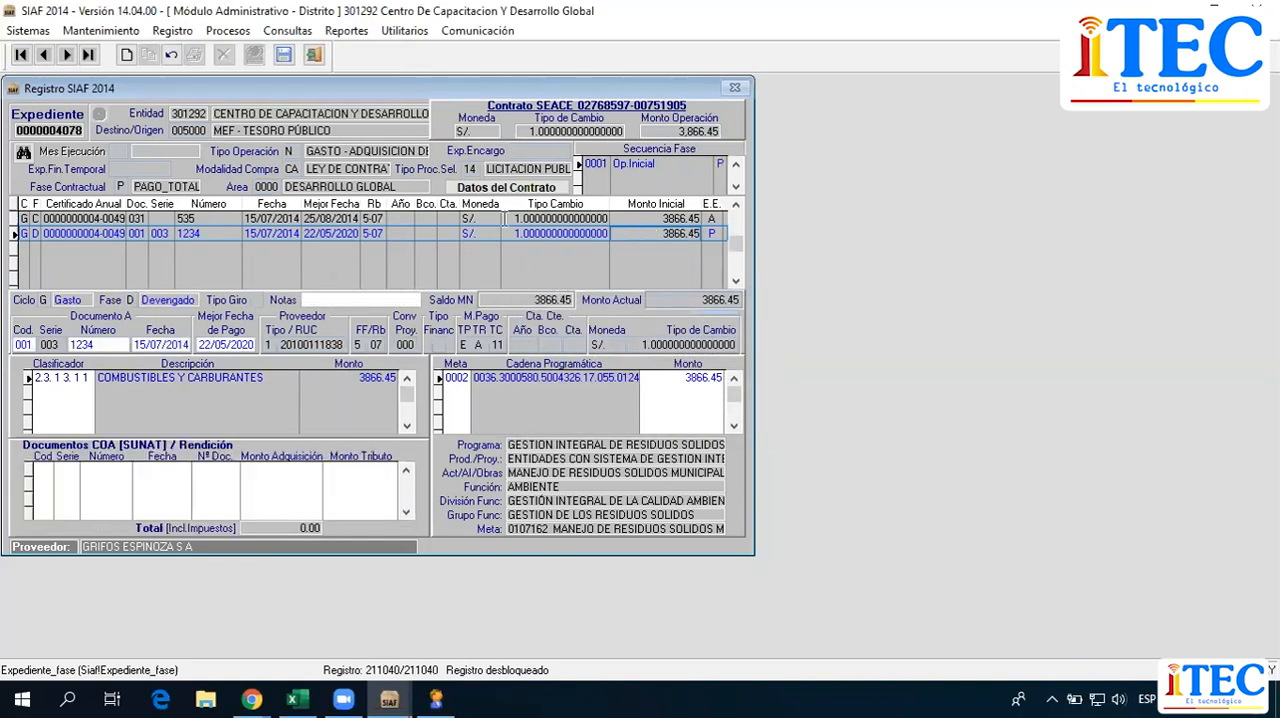
{"action": "right_click", "coordinate": [411, 260]}
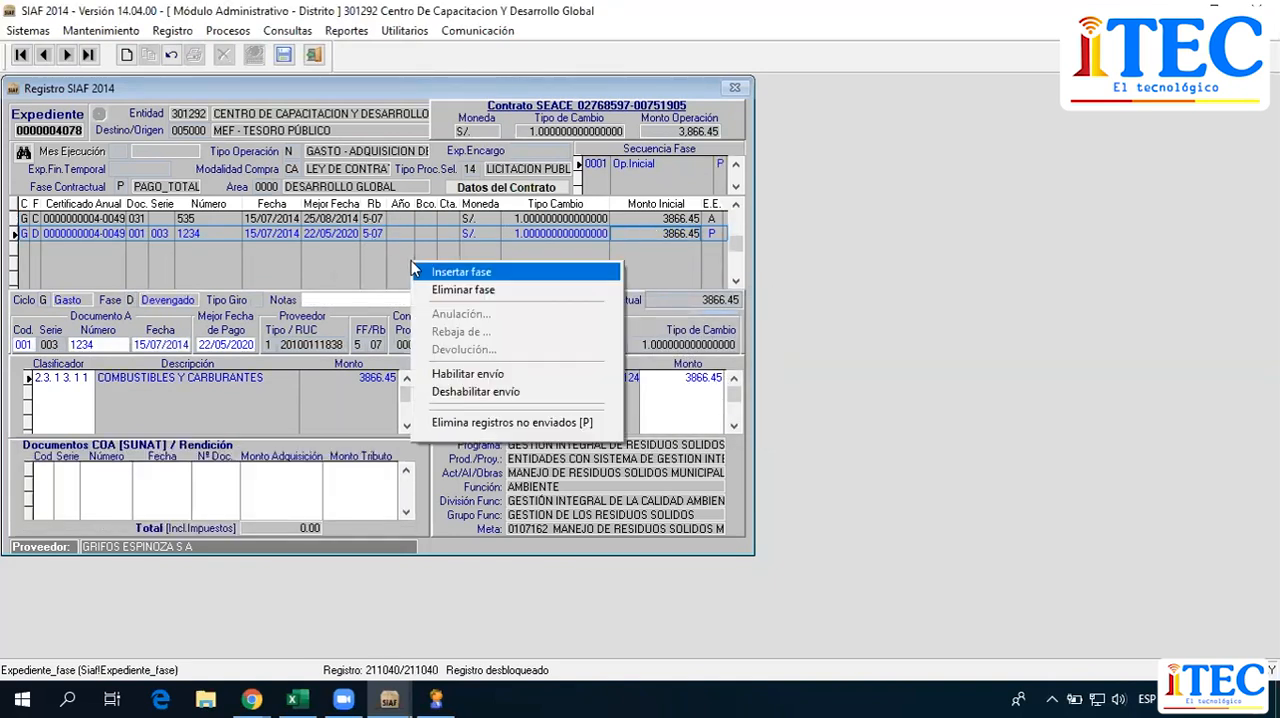
{"action": "left_click", "coordinate": [547, 376]}
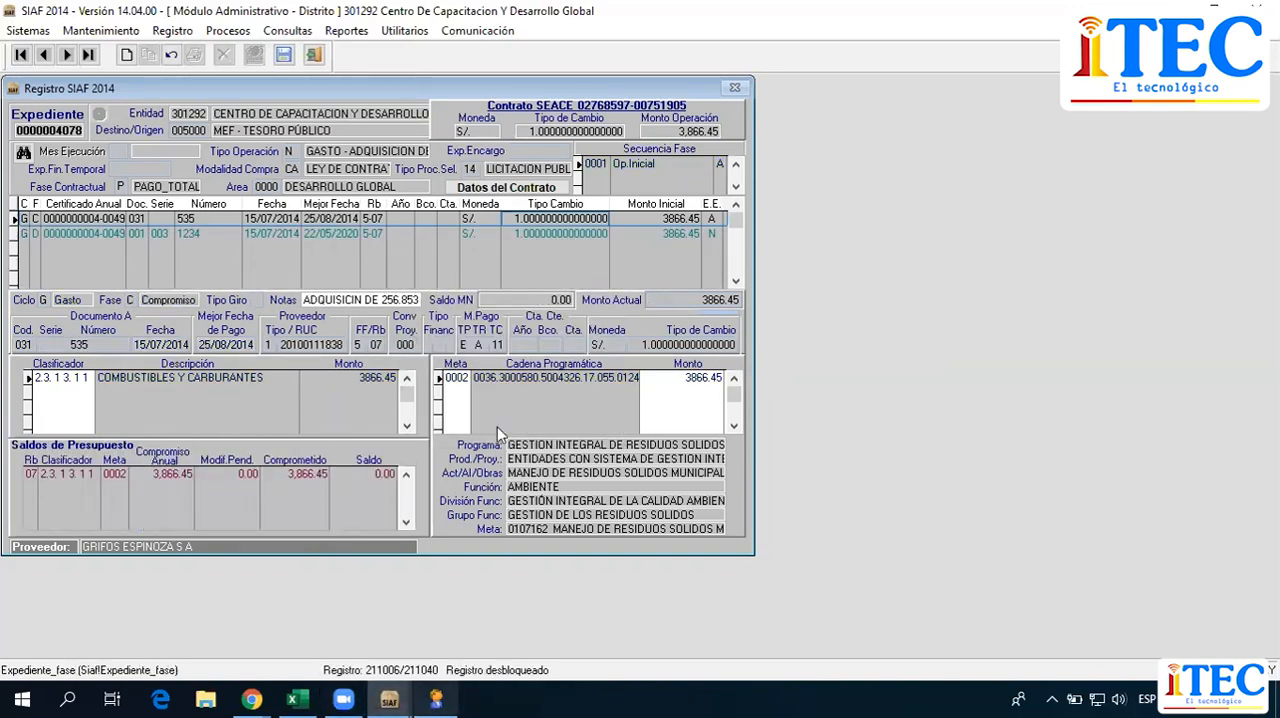
Switch to DEMO_SIAF, close it and start it again, dismissing the configuration file notice.
{"action": "left_click", "coordinate": [438, 697]}
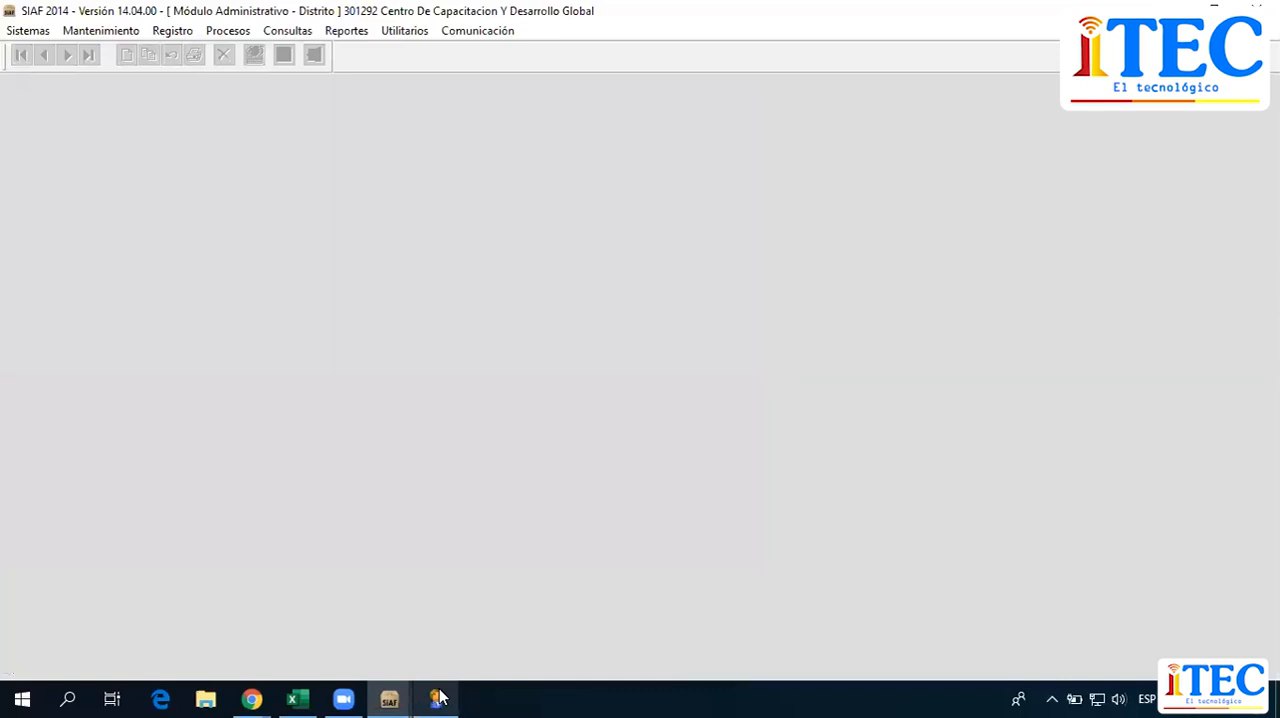
{"action": "left_click", "coordinate": [438, 697]}
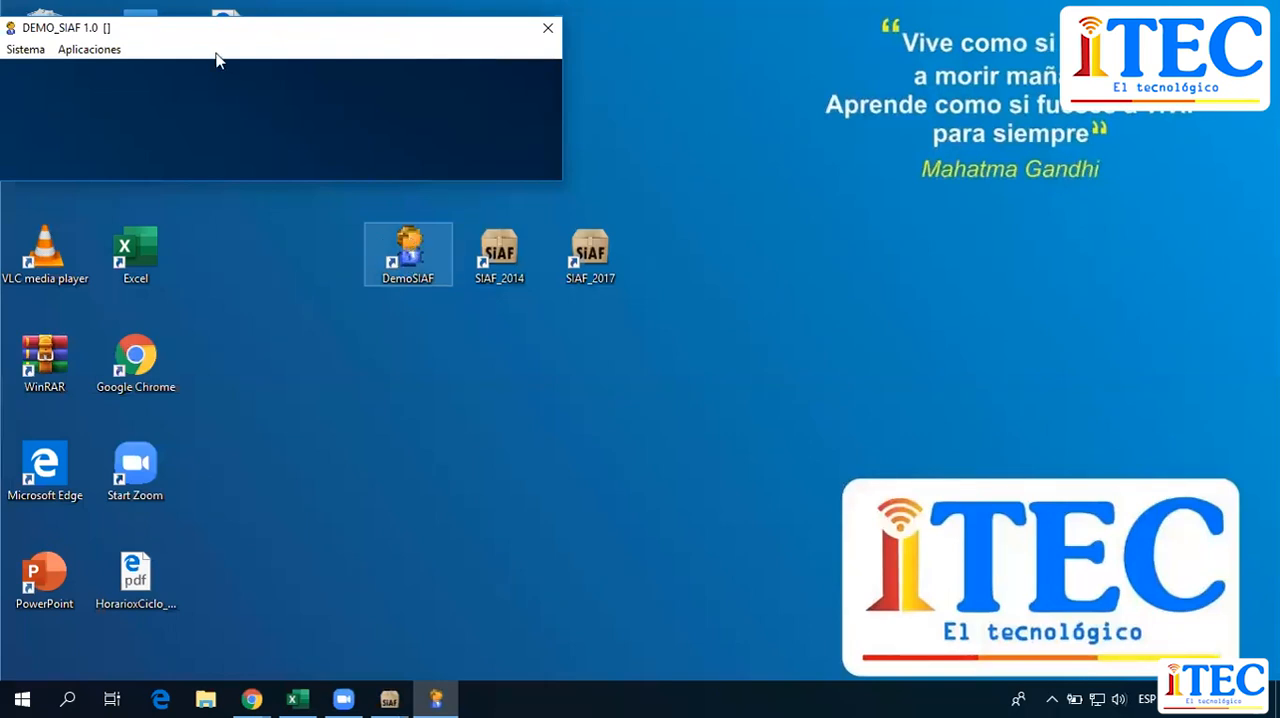
{"action": "left_click", "coordinate": [548, 28]}
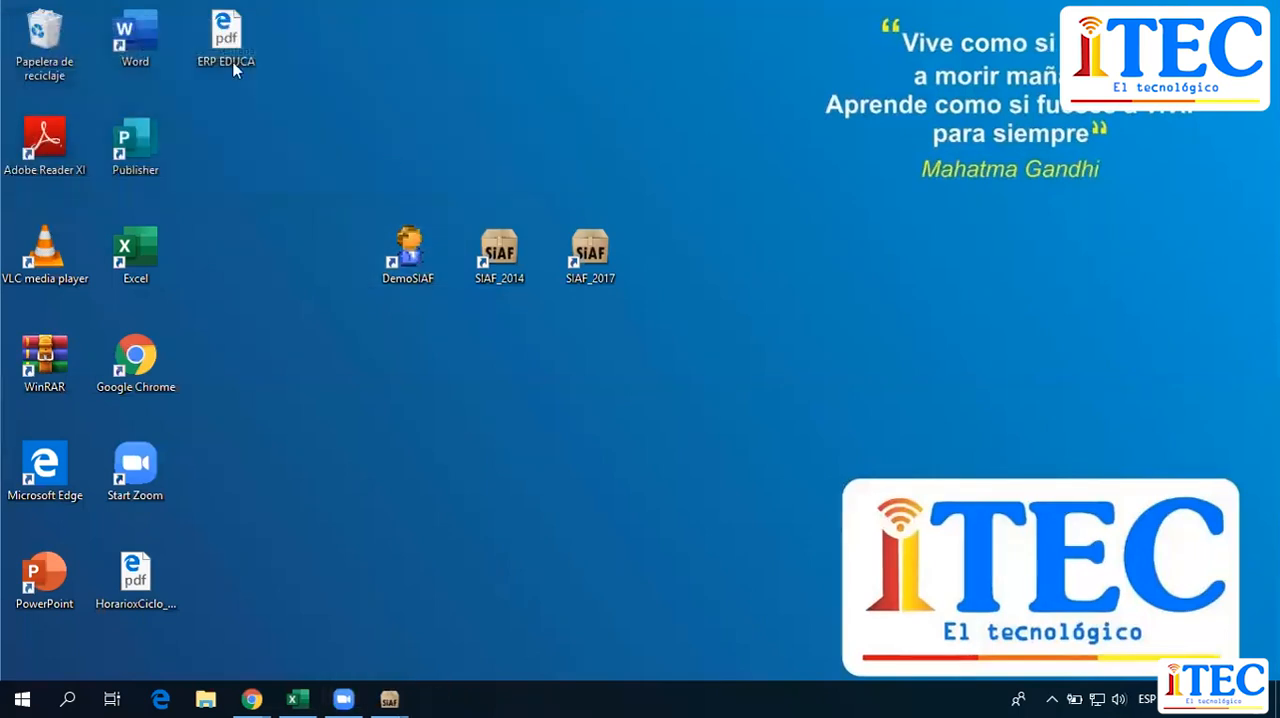
{"action": "left_click", "coordinate": [673, 391]}
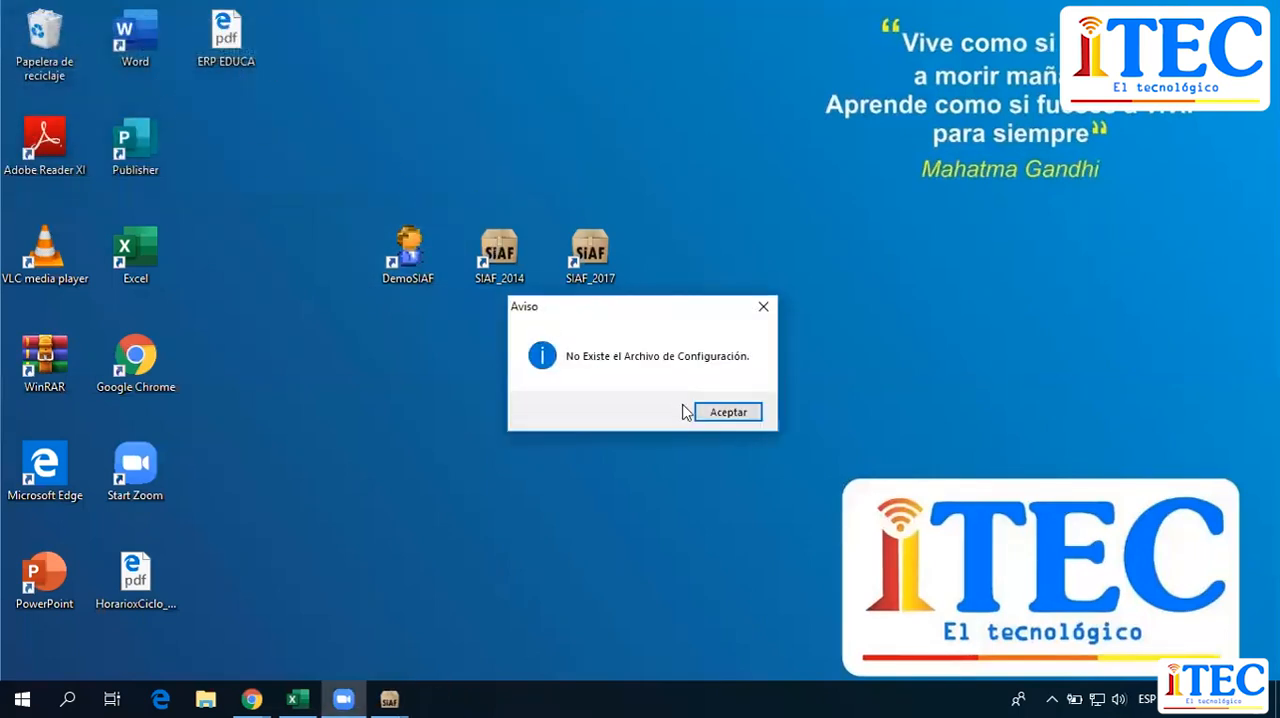
{"action": "left_click", "coordinate": [733, 418]}
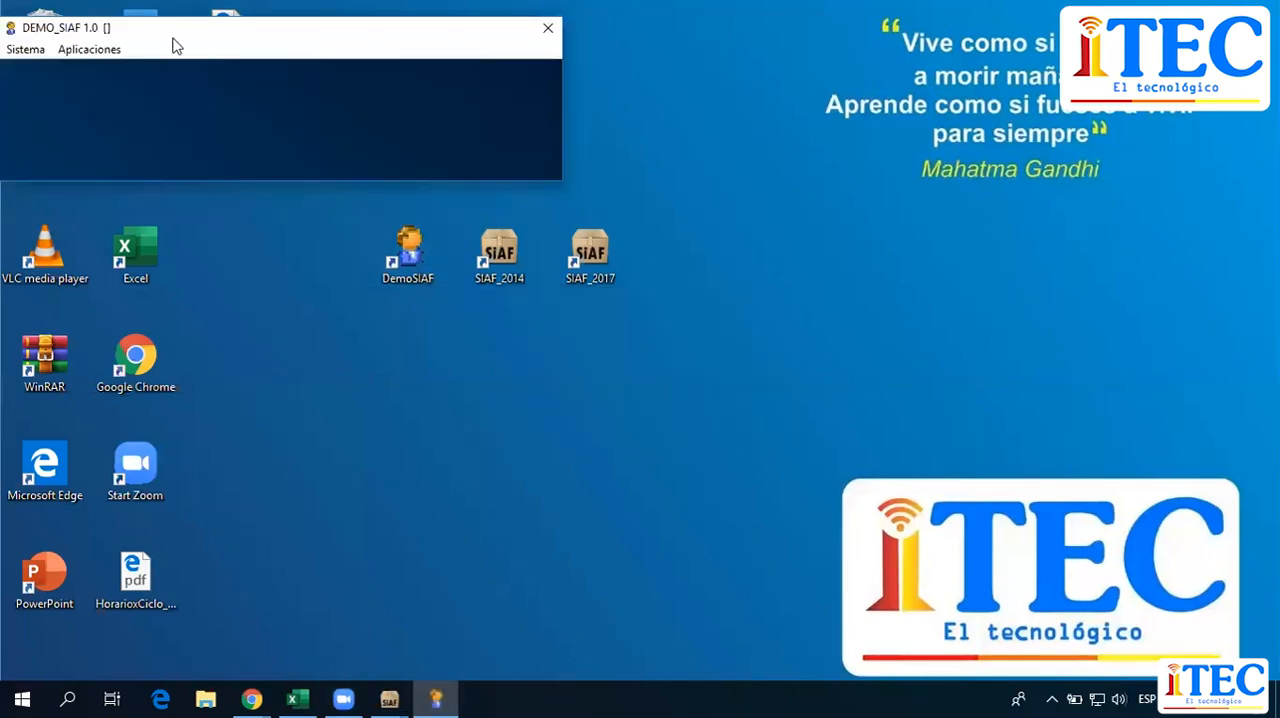
Open the Ejecutora configuration and set the Ruta SIAF to the folder C:\SIAF_2014\DATA\.
{"action": "left_click", "coordinate": [88, 51]}
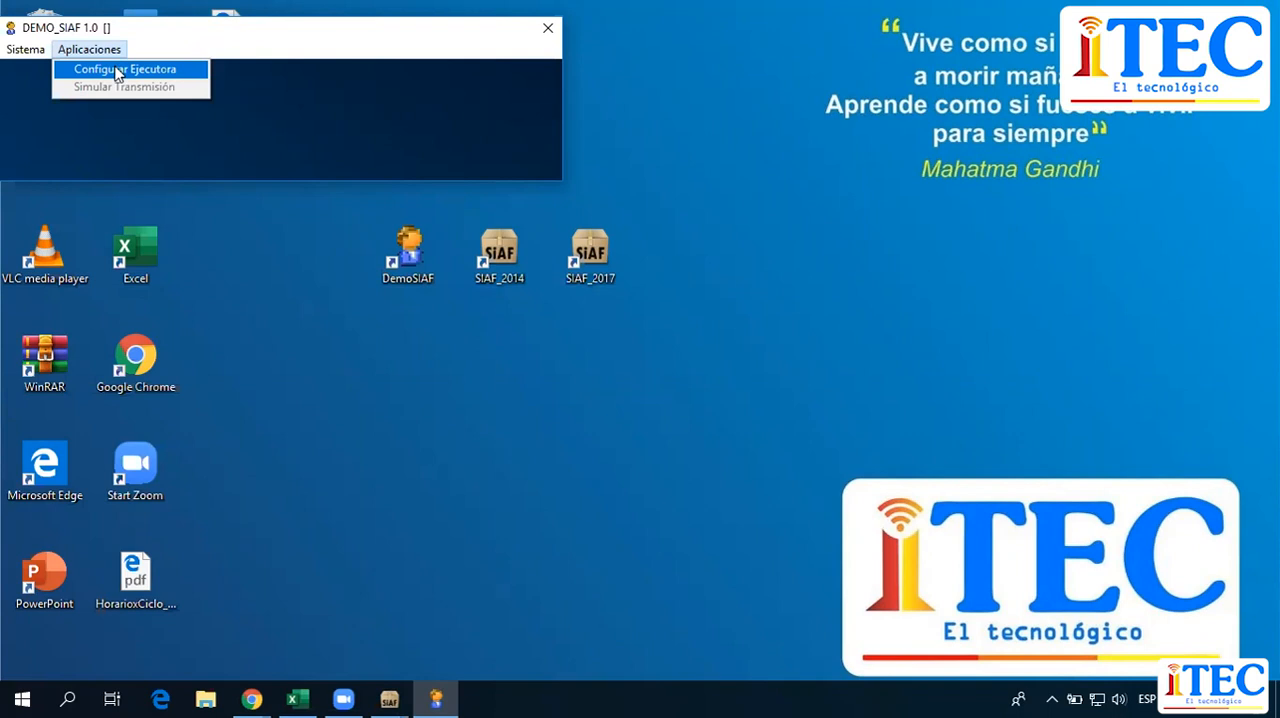
{"action": "left_click", "coordinate": [116, 69]}
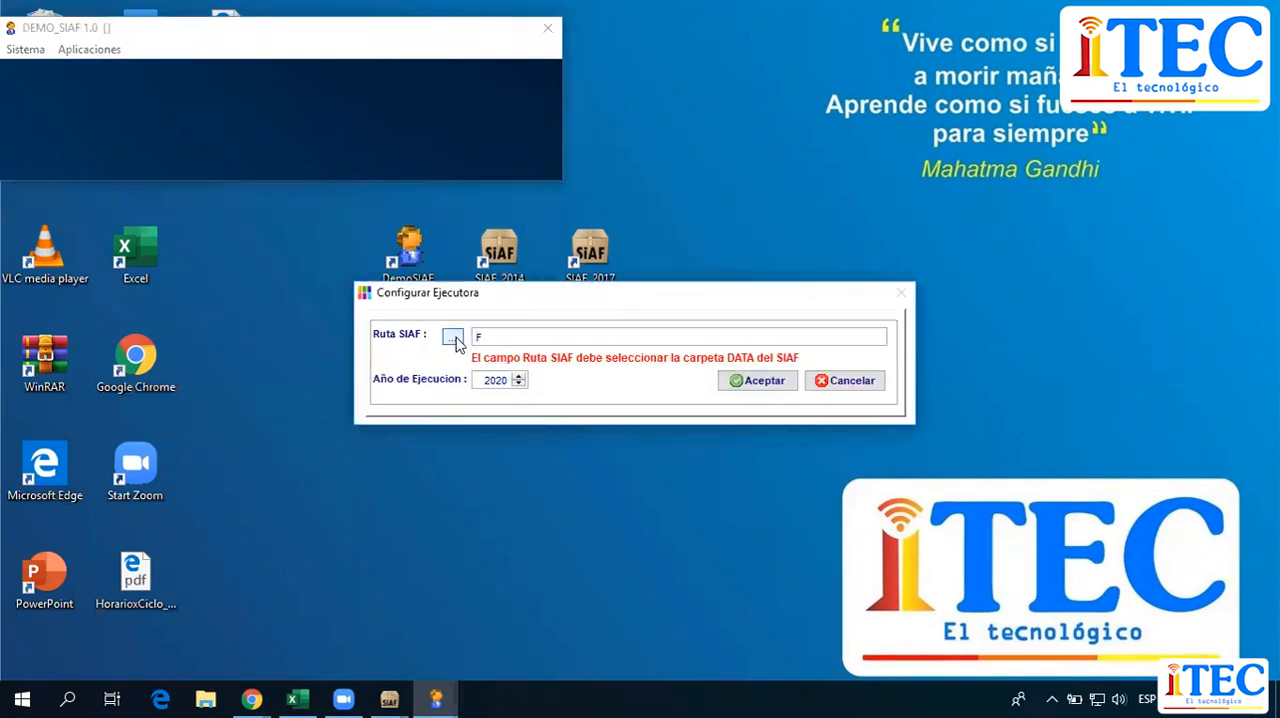
{"action": "left_click", "coordinate": [454, 338]}
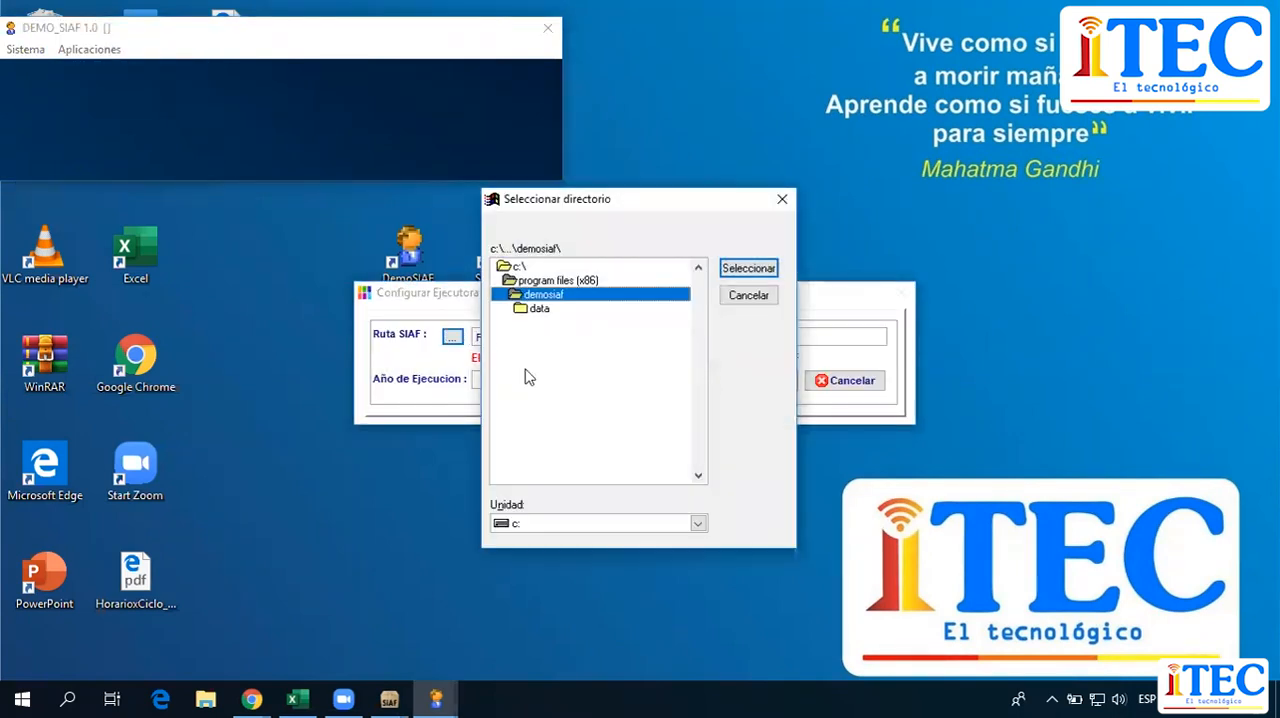
{"action": "left_click", "coordinate": [698, 524]}
{"action": "left_click", "coordinate": [625, 549]}
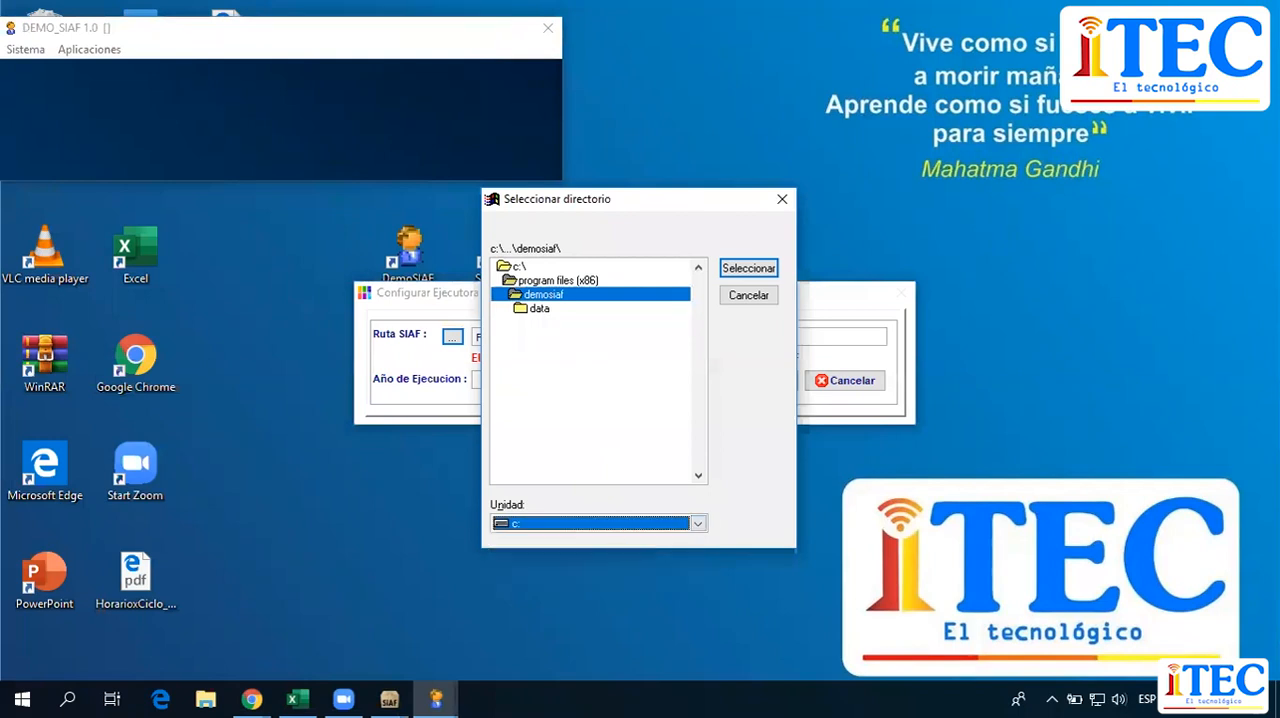
{"action": "double_click", "coordinate": [540, 266]}
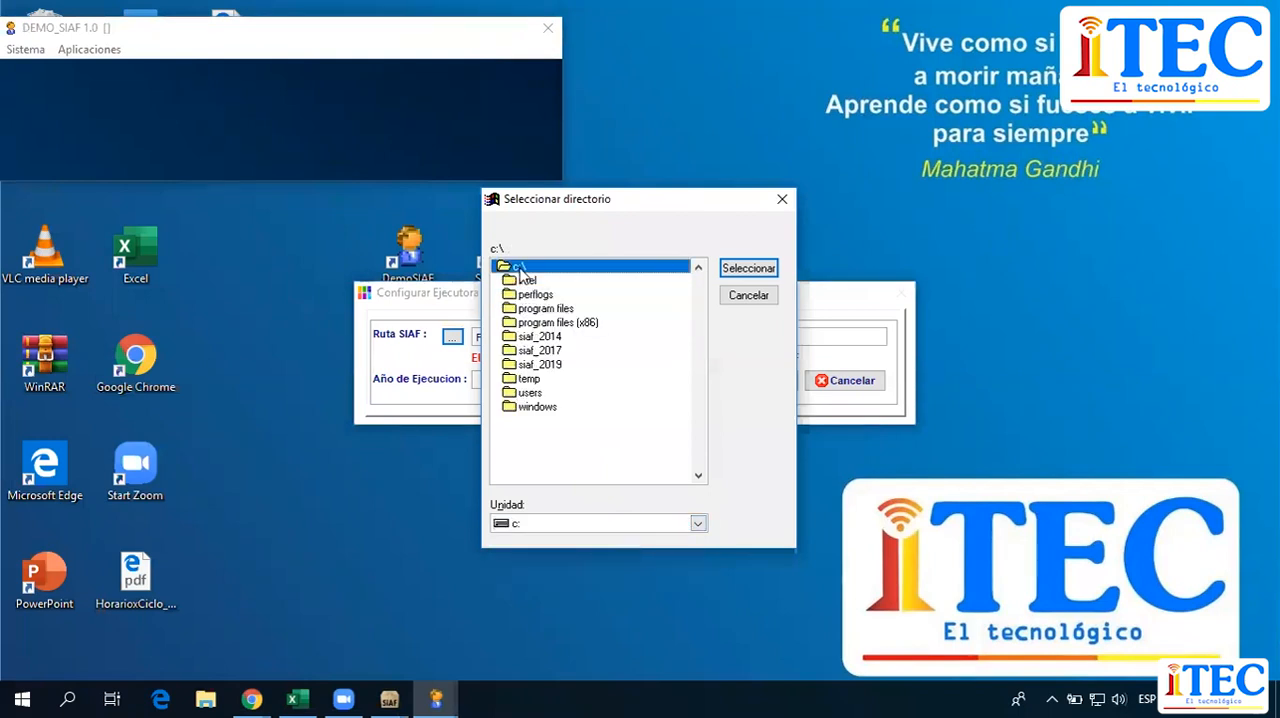
{"action": "double_click", "coordinate": [546, 337]}
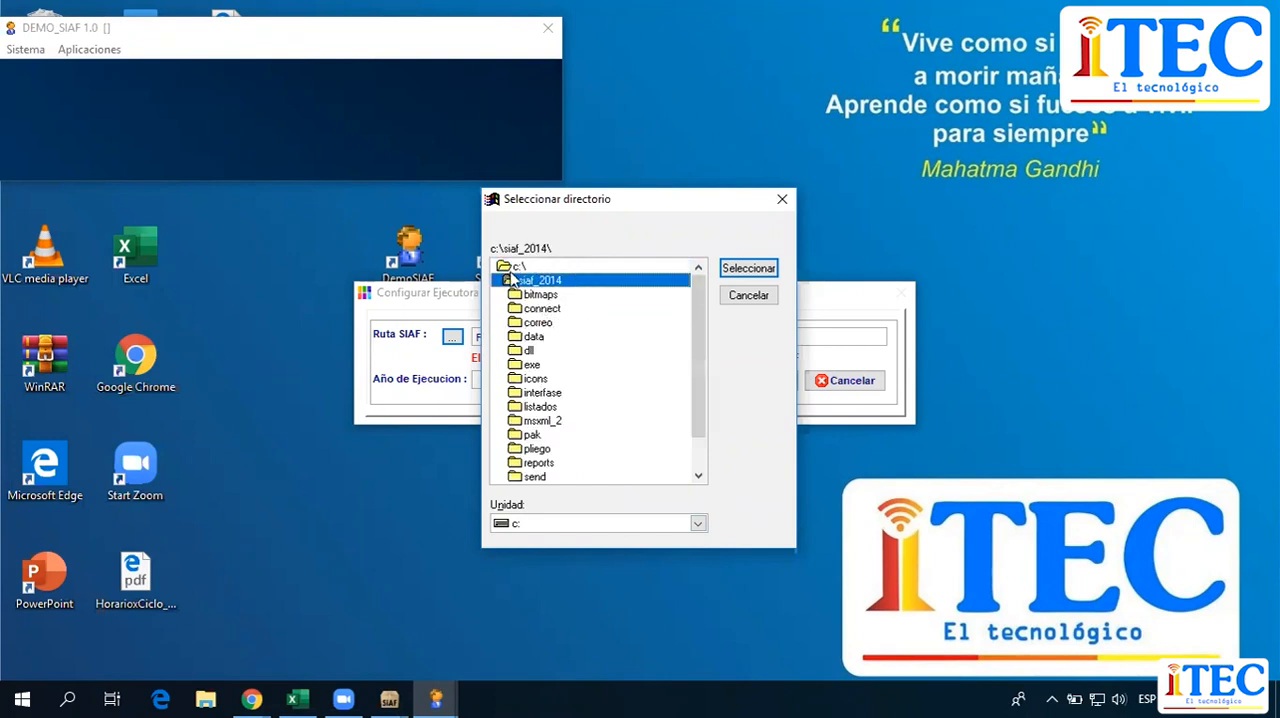
{"action": "double_click", "coordinate": [533, 337]}
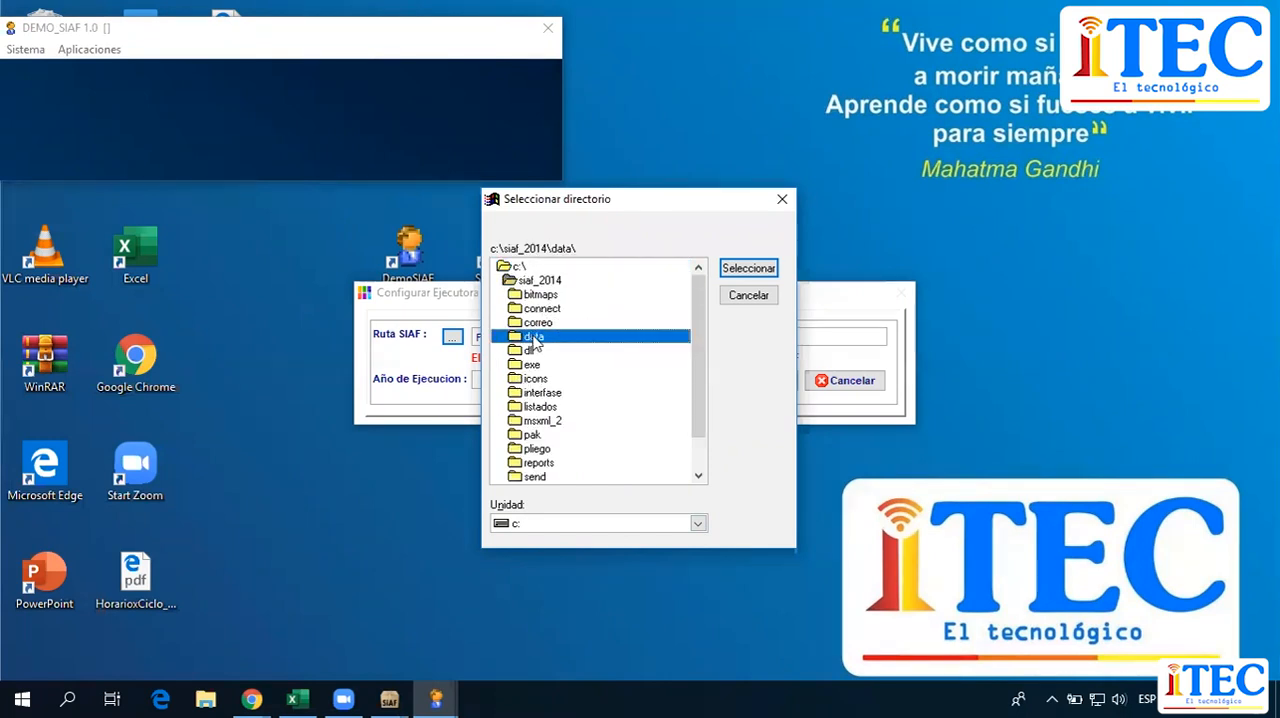
{"action": "left_click", "coordinate": [744, 269]}
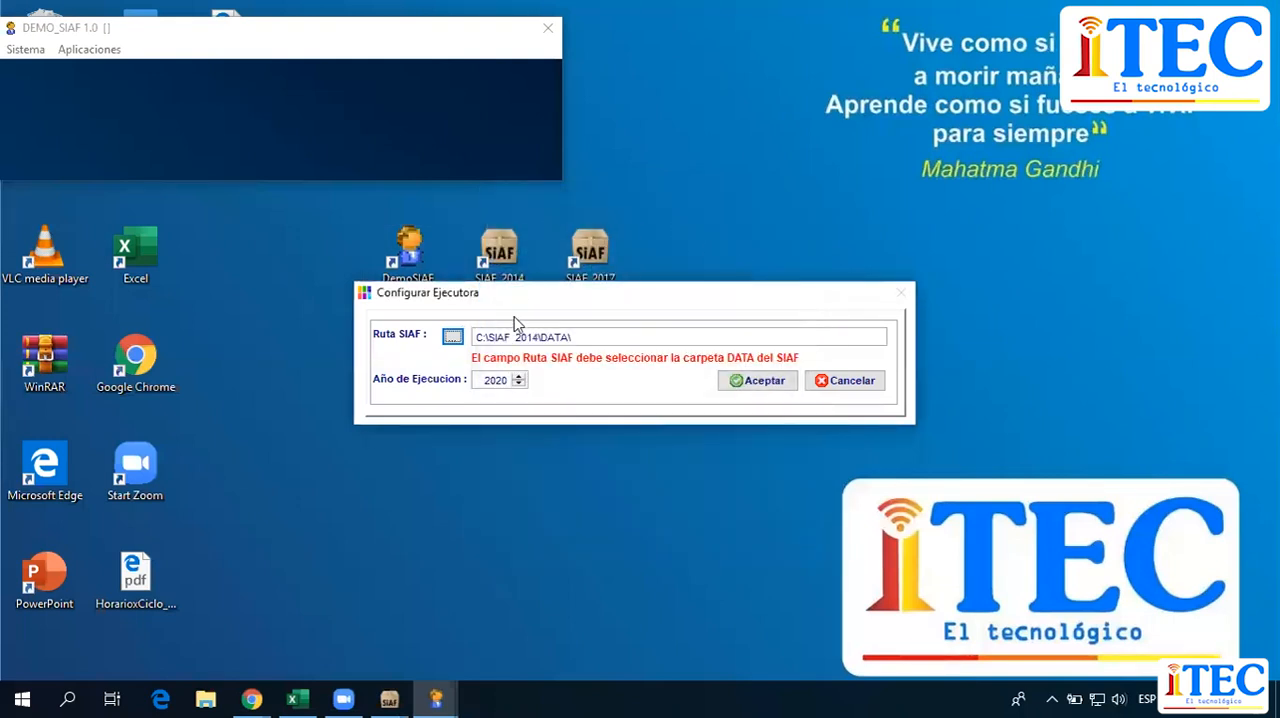
Set the Año de Ejecución to 2014 and accept the Ejecutora configuration.
{"action": "left_click", "coordinate": [519, 384]}
{"action": "left_click", "coordinate": [519, 385]}
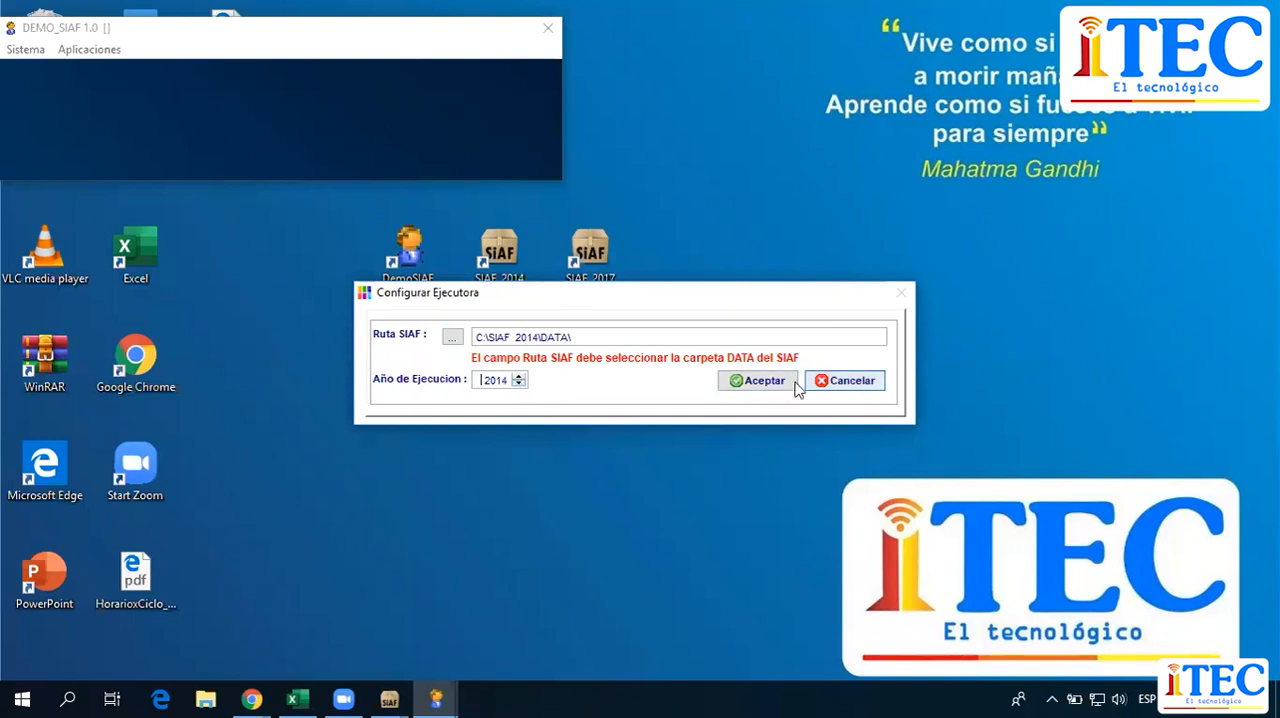
{"action": "left_click", "coordinate": [755, 378]}
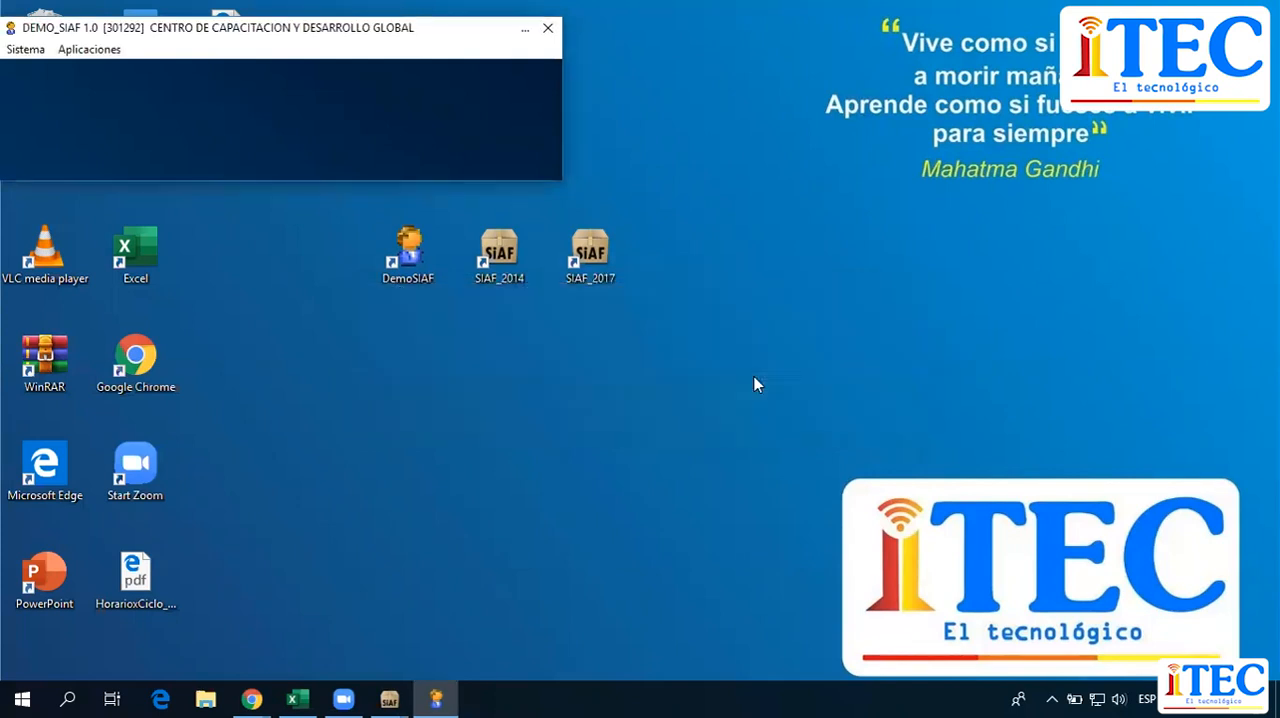
Simulate the transmission by sending and receiving the data, and exit the simulation dialog.
{"action": "left_click", "coordinate": [92, 52]}
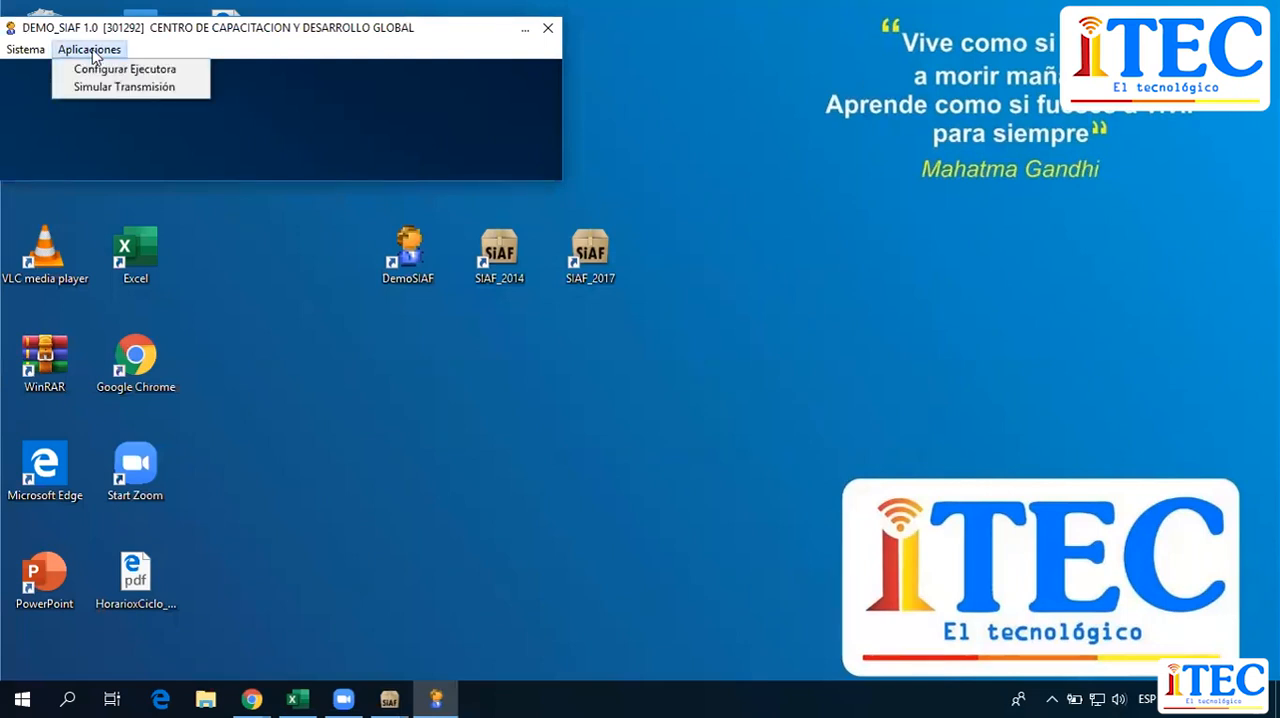
{"action": "left_click", "coordinate": [138, 84]}
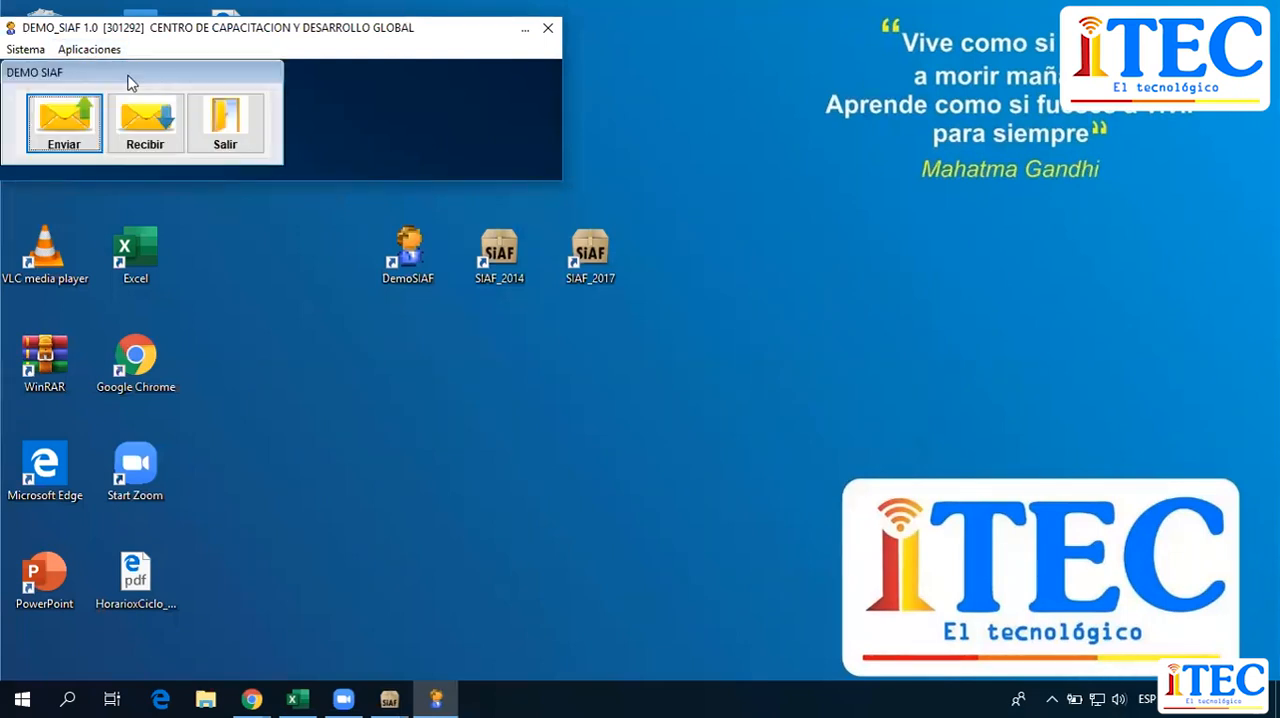
{"action": "left_click", "coordinate": [45, 123]}
{"action": "left_click", "coordinate": [163, 117]}
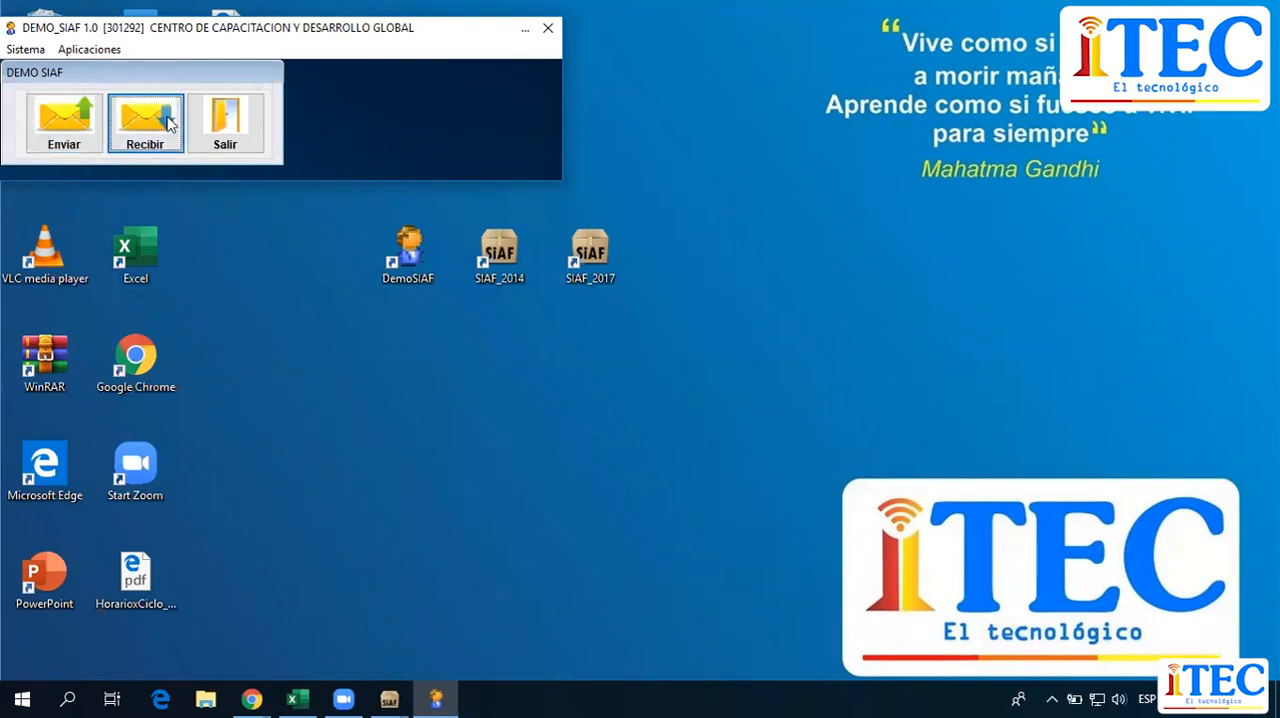
{"action": "left_click", "coordinate": [230, 110]}
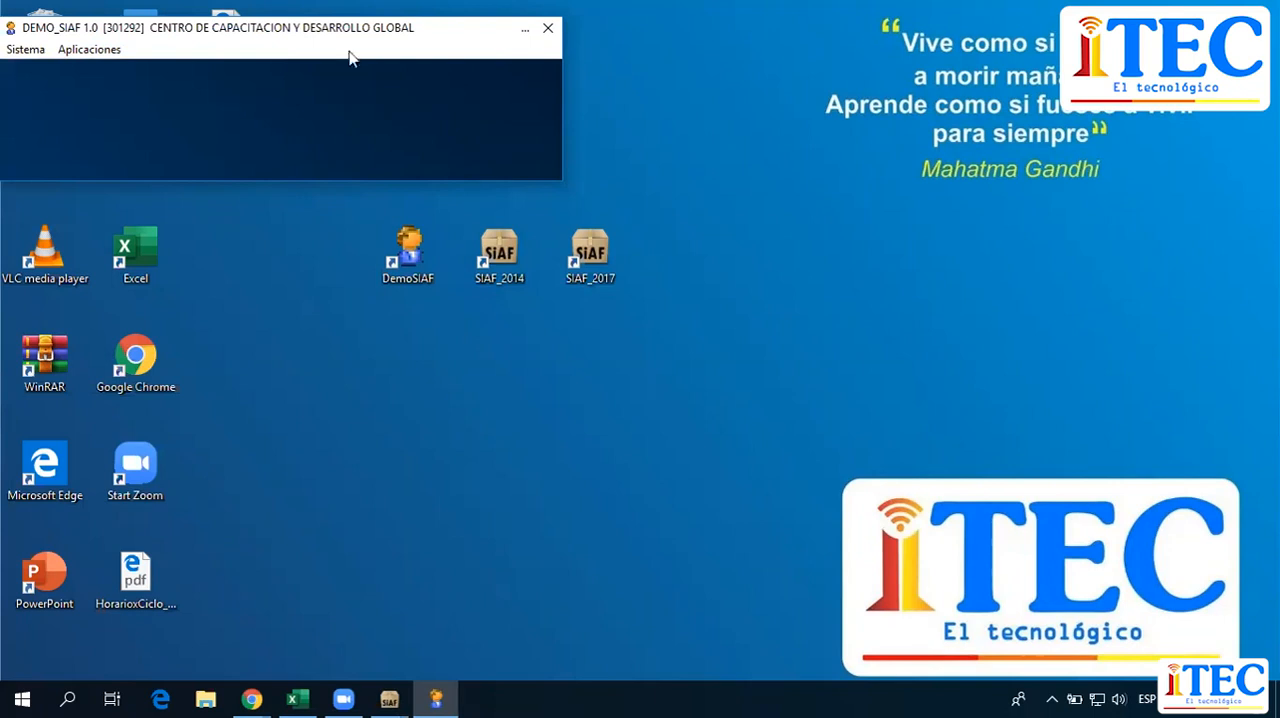
{"action": "mouse_move", "coordinate": [386, 694]}
{"action": "left_click", "coordinate": [403, 604]}
{"action": "left_click", "coordinate": [177, 31]}
{"action": "left_click", "coordinate": [180, 66]}
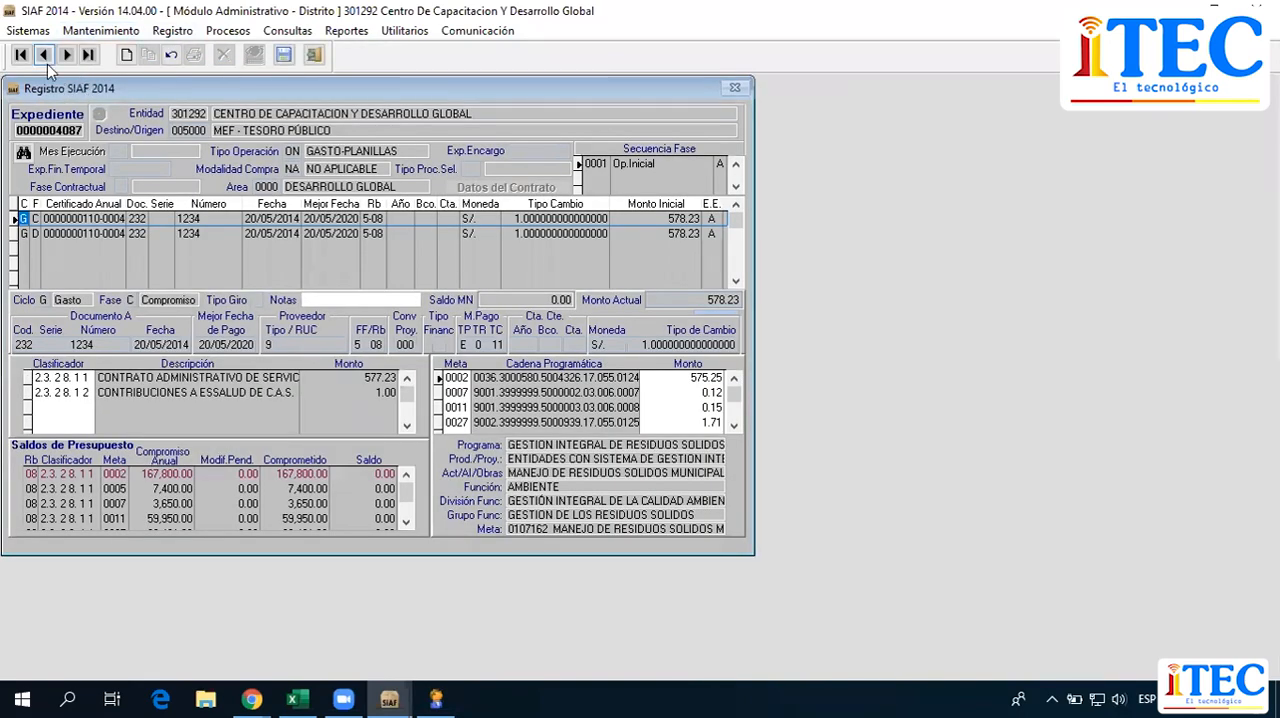
{"action": "left_click", "coordinate": [45, 56]}
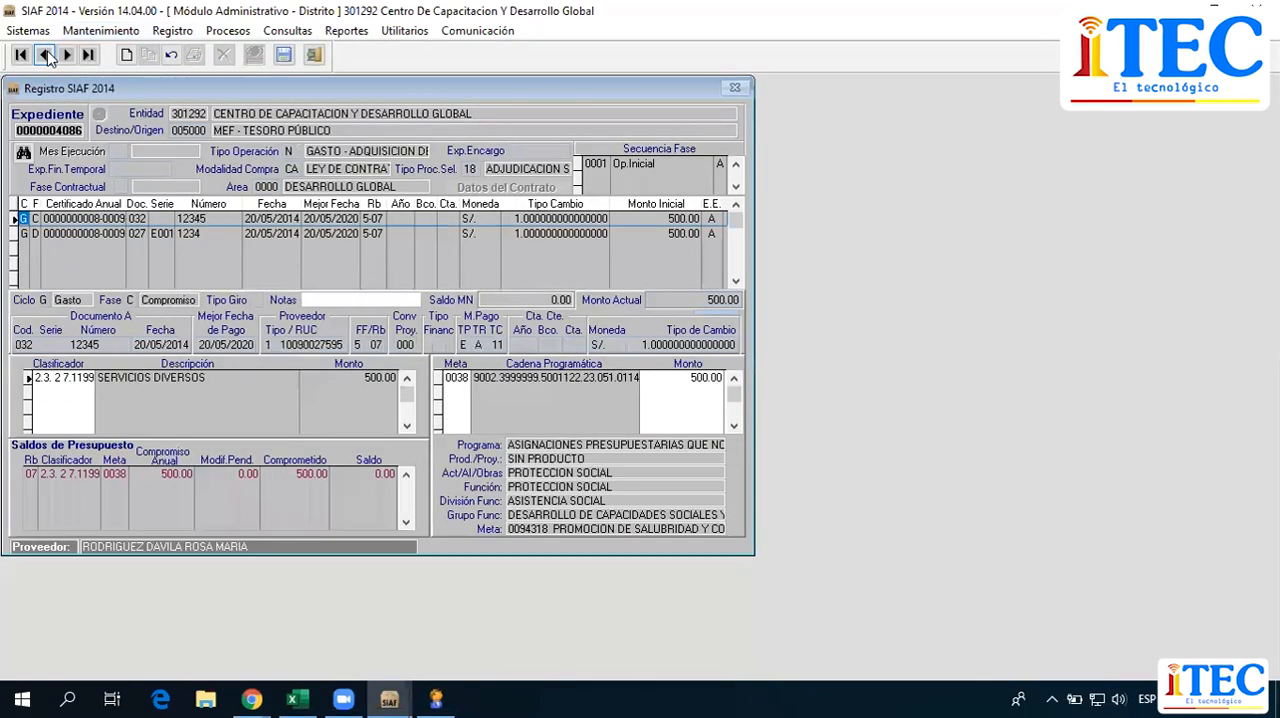
{"action": "left_click", "coordinate": [45, 56]}
{"action": "left_click", "coordinate": [45, 56]}
{"action": "left_click", "coordinate": [45, 56]}
{"action": "left_click", "coordinate": [45, 56]}
{"action": "left_click", "coordinate": [45, 56]}
{"action": "left_click", "coordinate": [45, 56]}
{"action": "left_click", "coordinate": [45, 56]}
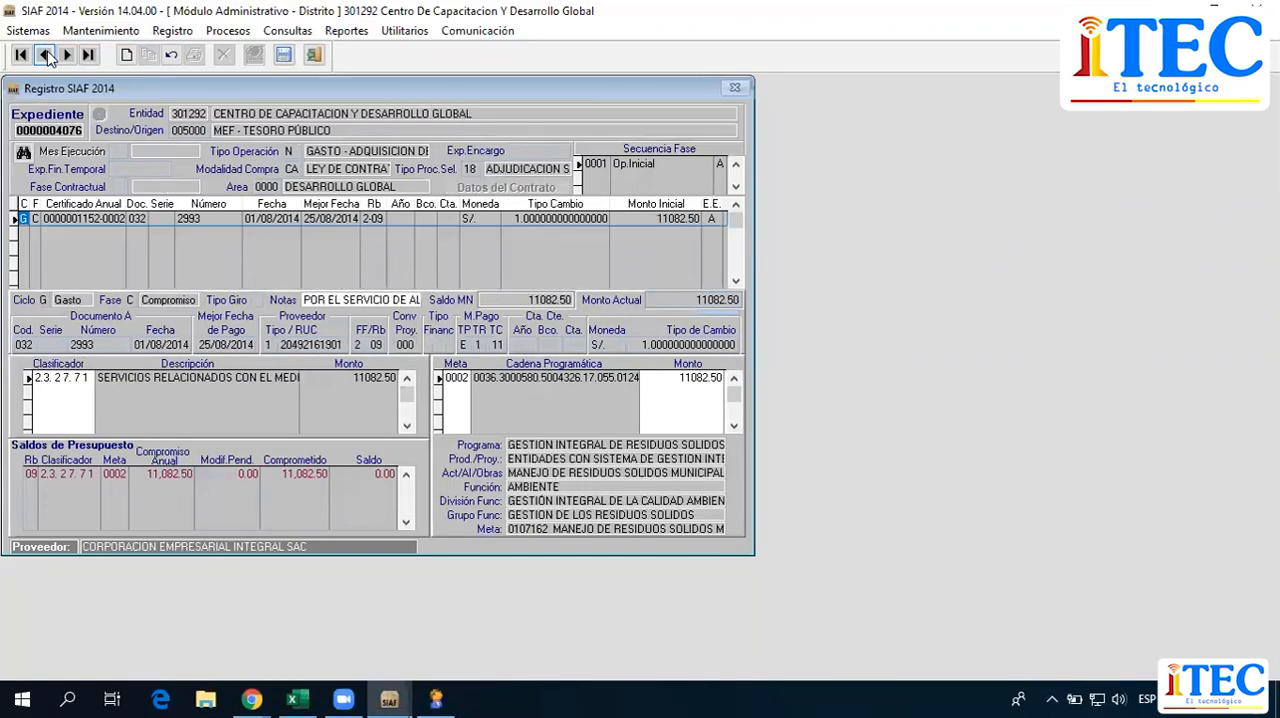
{"action": "left_click", "coordinate": [45, 56]}
{"action": "left_click", "coordinate": [45, 56]}
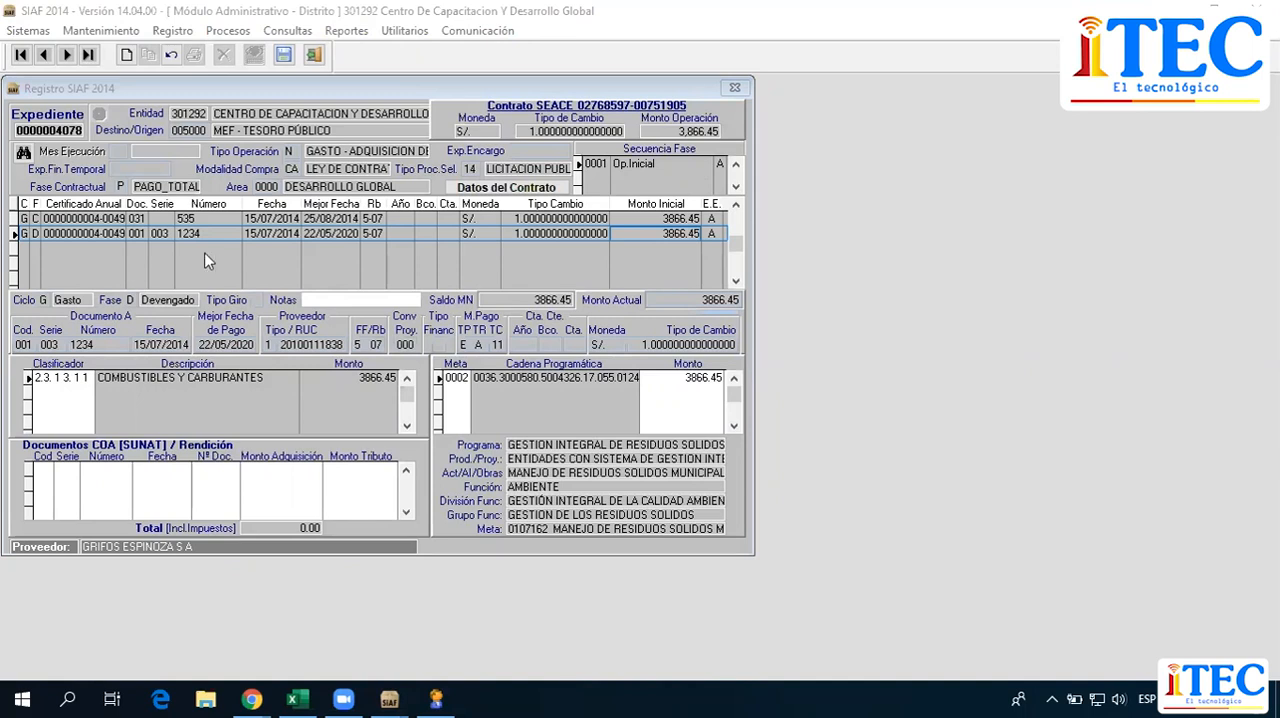
Insert a new phase G (Girado) in the Gasto cycle and base it on Devengado document 1234.
{"action": "right_click", "coordinate": [150, 250]}
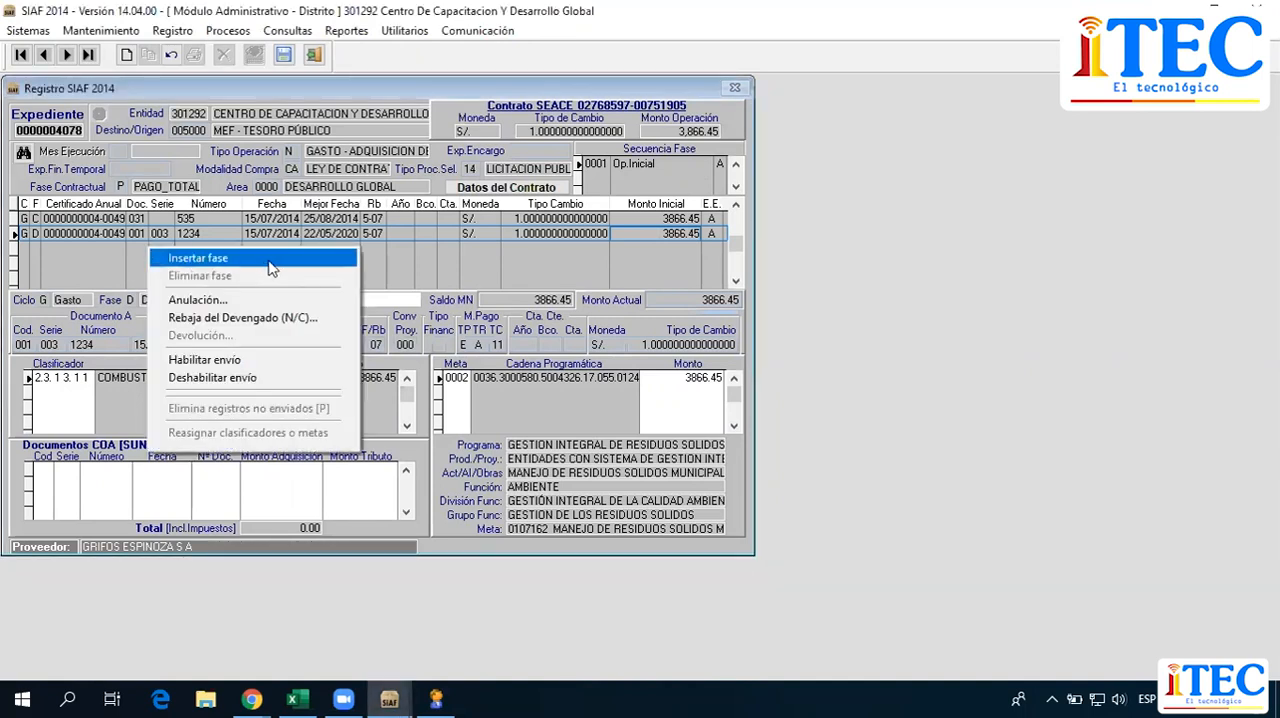
{"action": "left_click", "coordinate": [272, 259]}
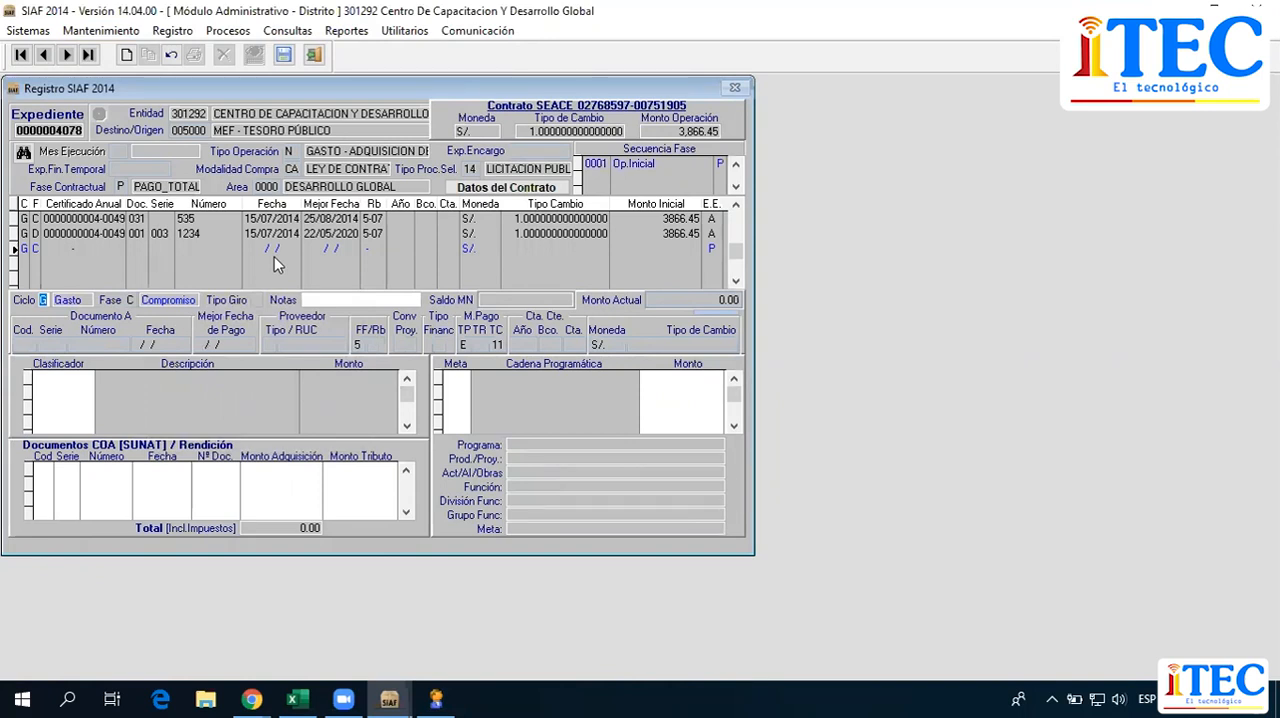
{"action": "key", "text": "Return"}
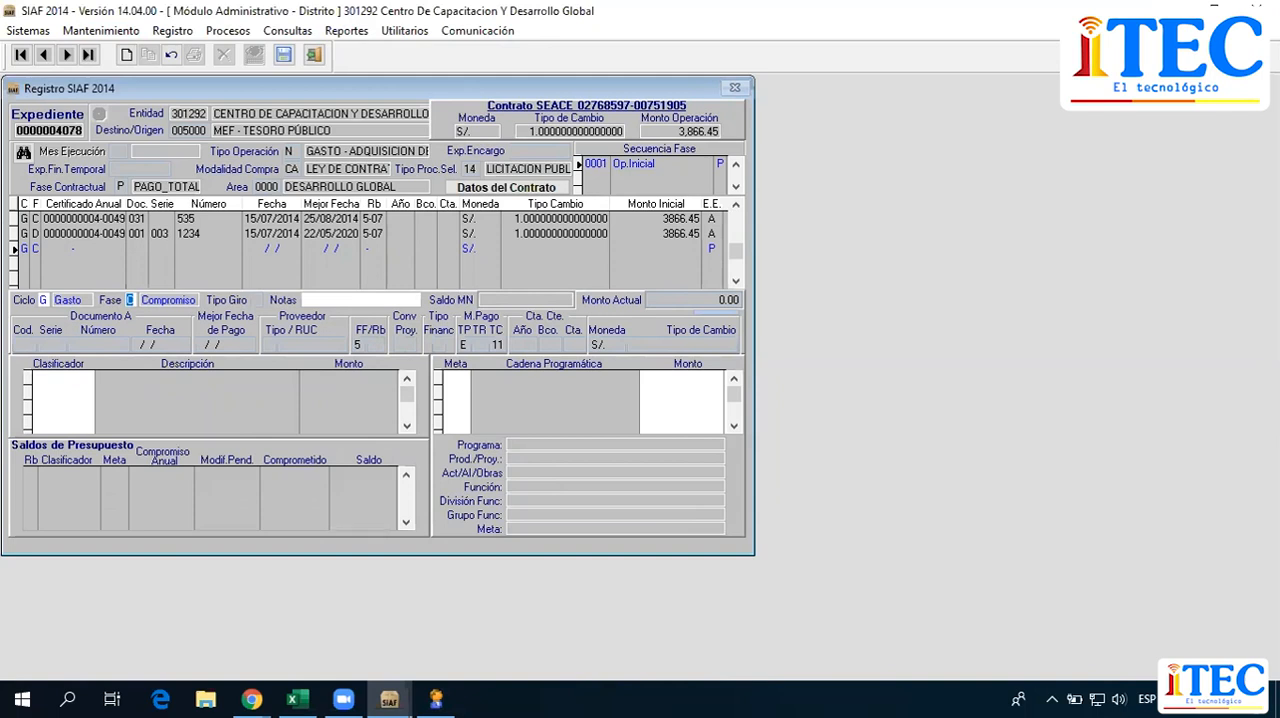
{"action": "type", "text": "G"}
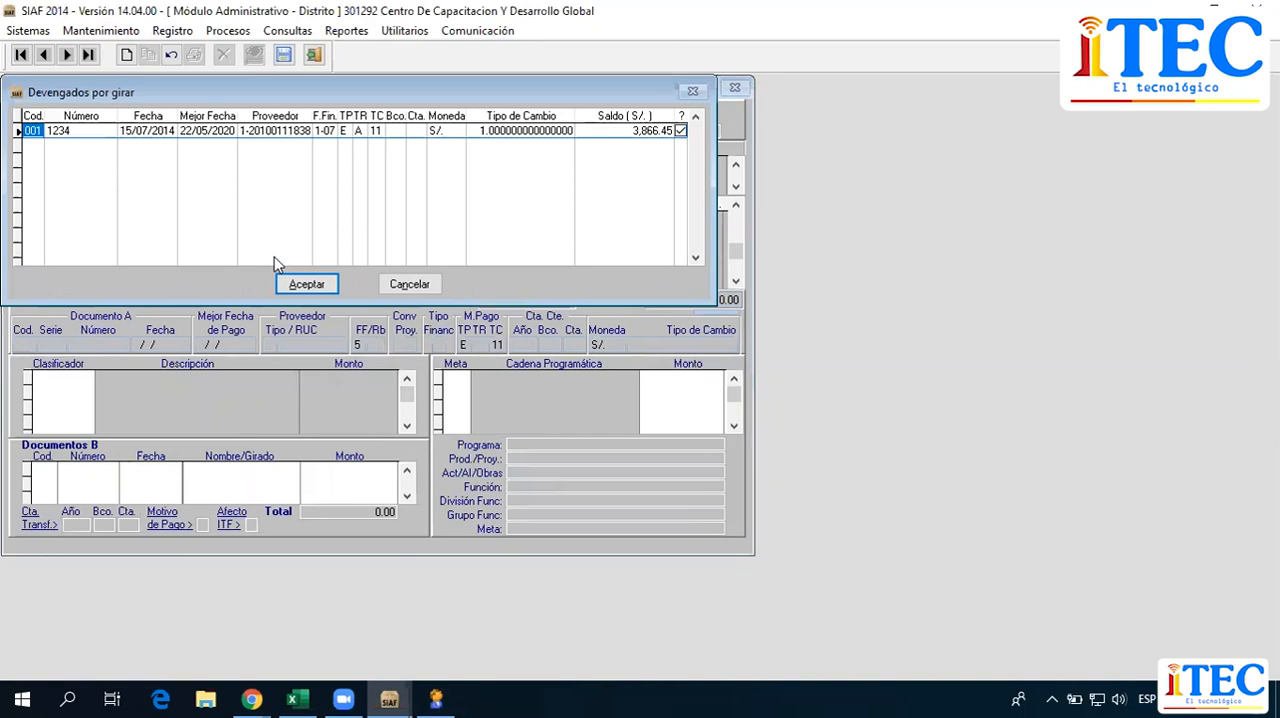
{"action": "left_click", "coordinate": [317, 284]}
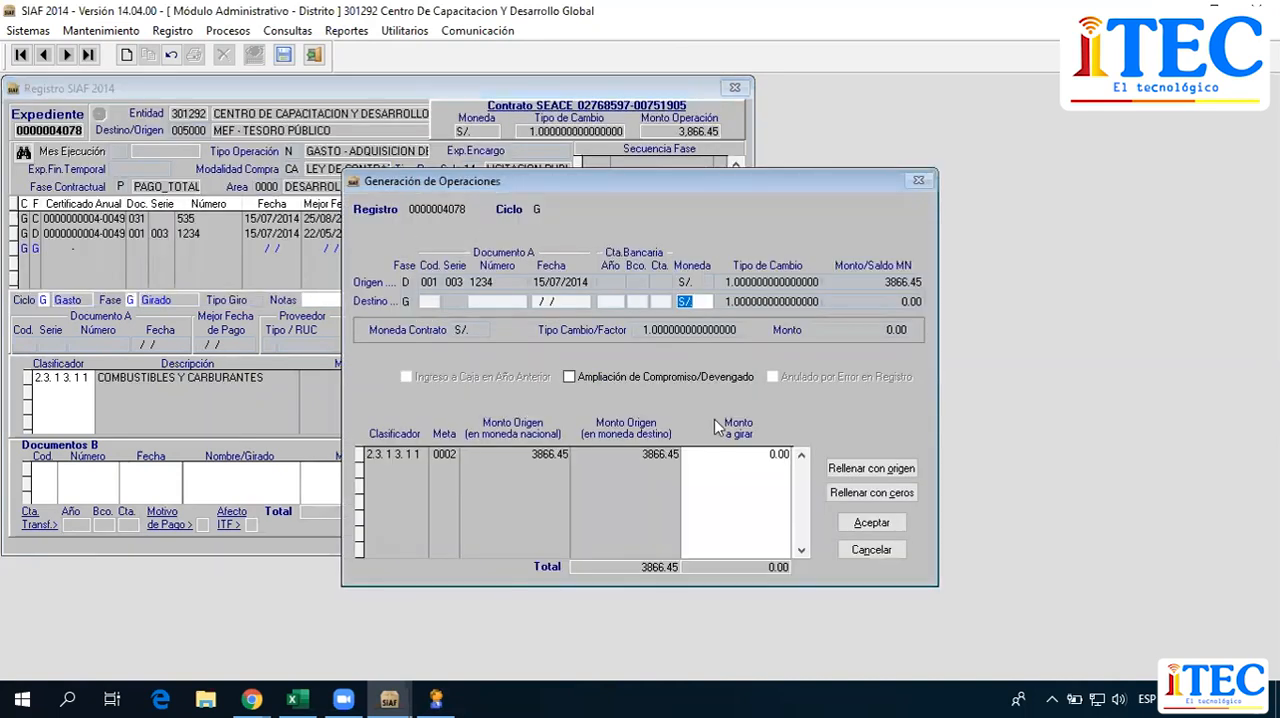
Fill the amount to be drawn from the origin amount, 3866.45, and accept the generated operation.
{"action": "left_click", "coordinate": [759, 454]}
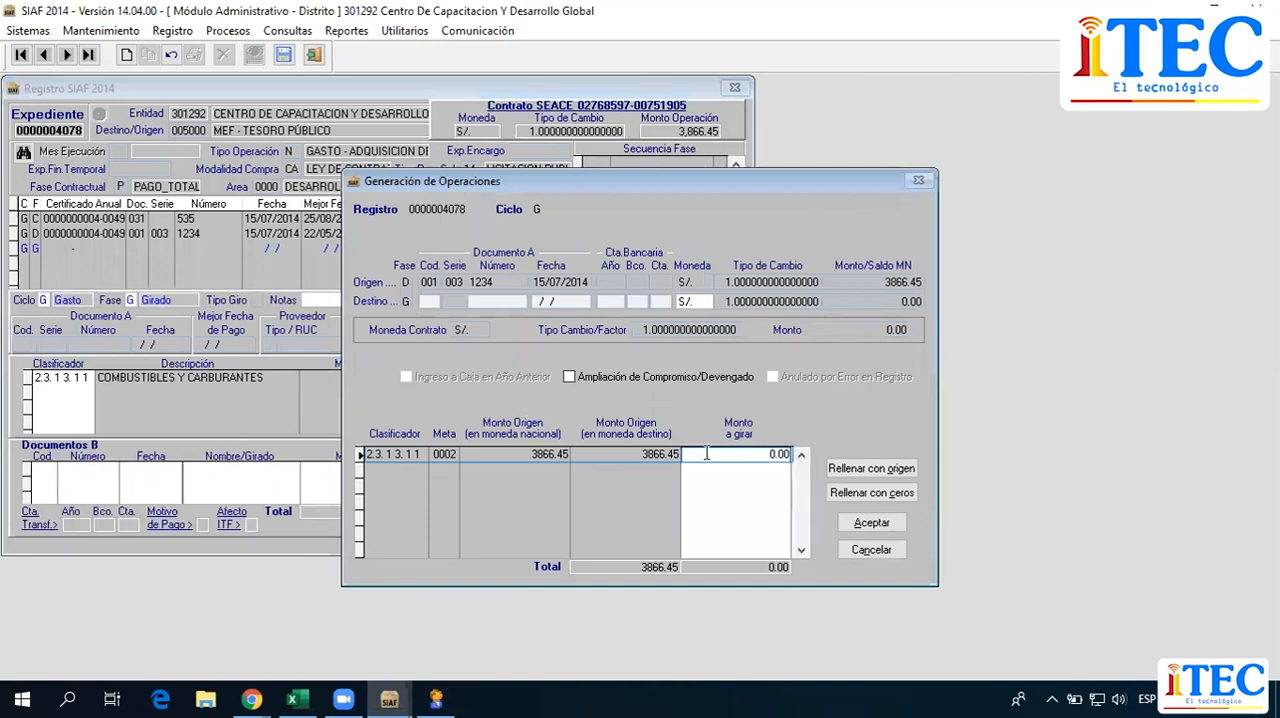
{"action": "left_click", "coordinate": [906, 472]}
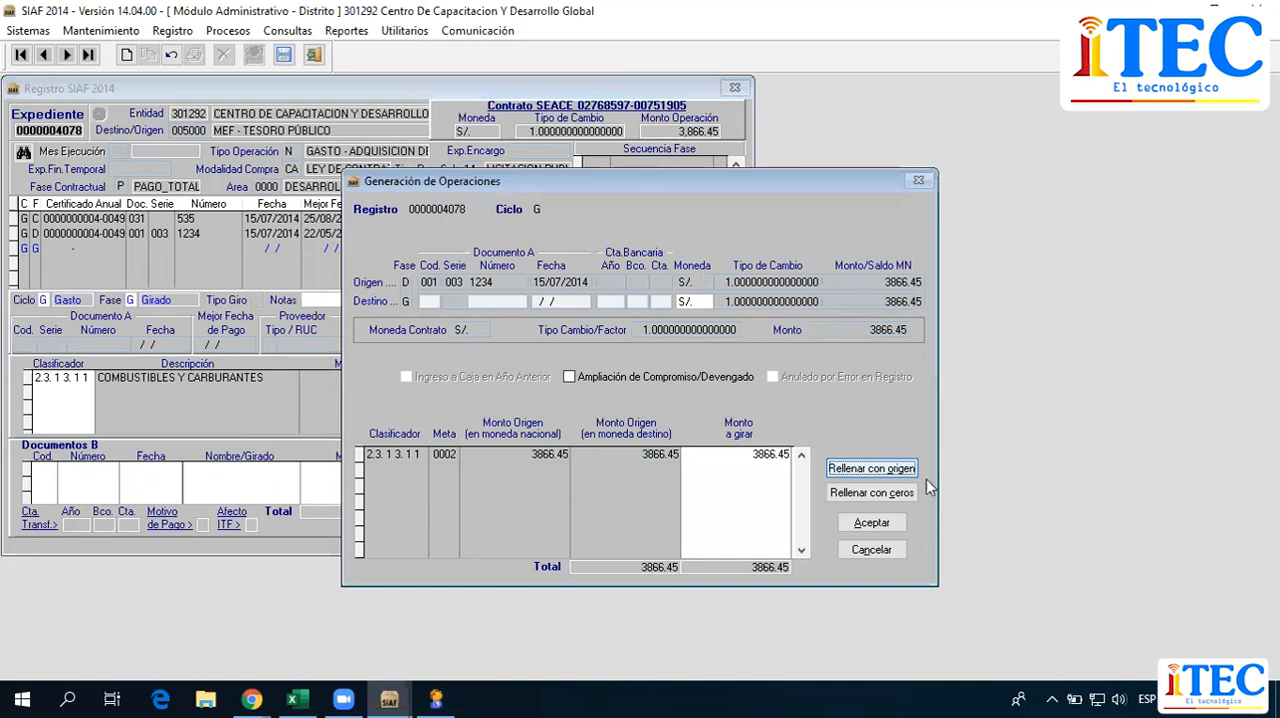
{"action": "left_click", "coordinate": [871, 525]}
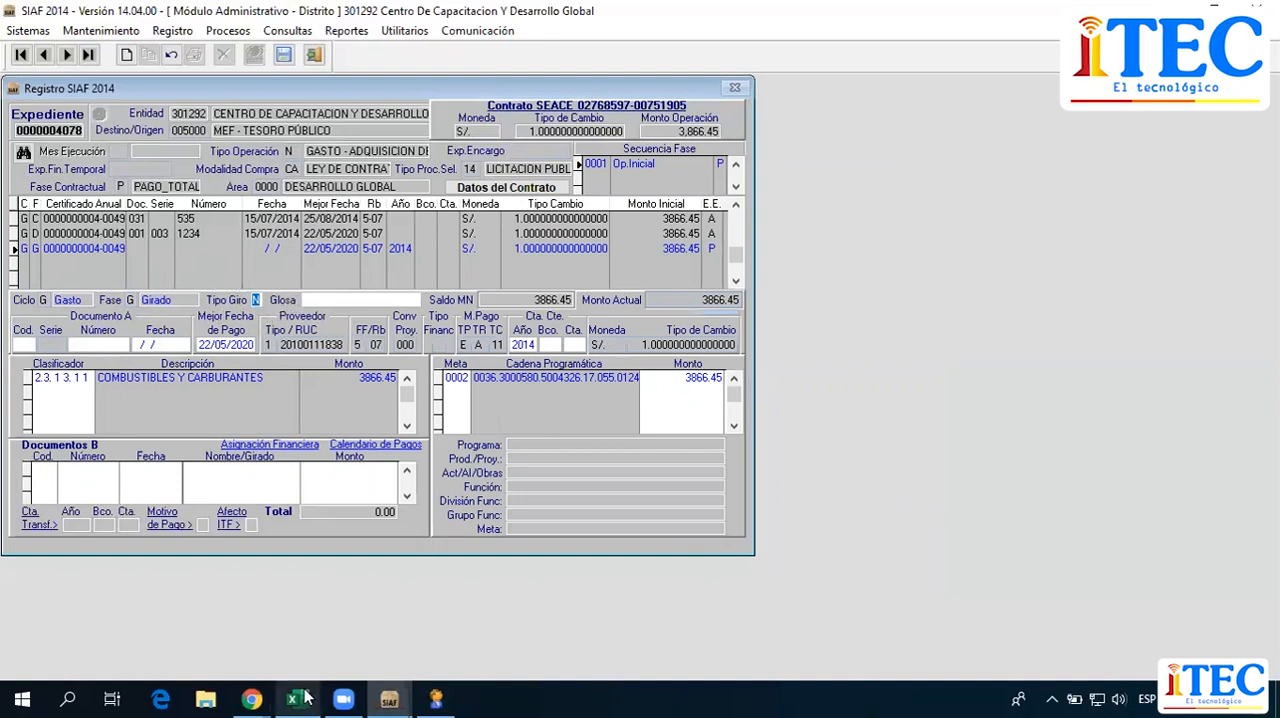
Set the Girado phase's Tipo Giro to N and its Documento A to code 009, number 0002.
{"action": "mouse_move", "coordinate": [308, 697]}
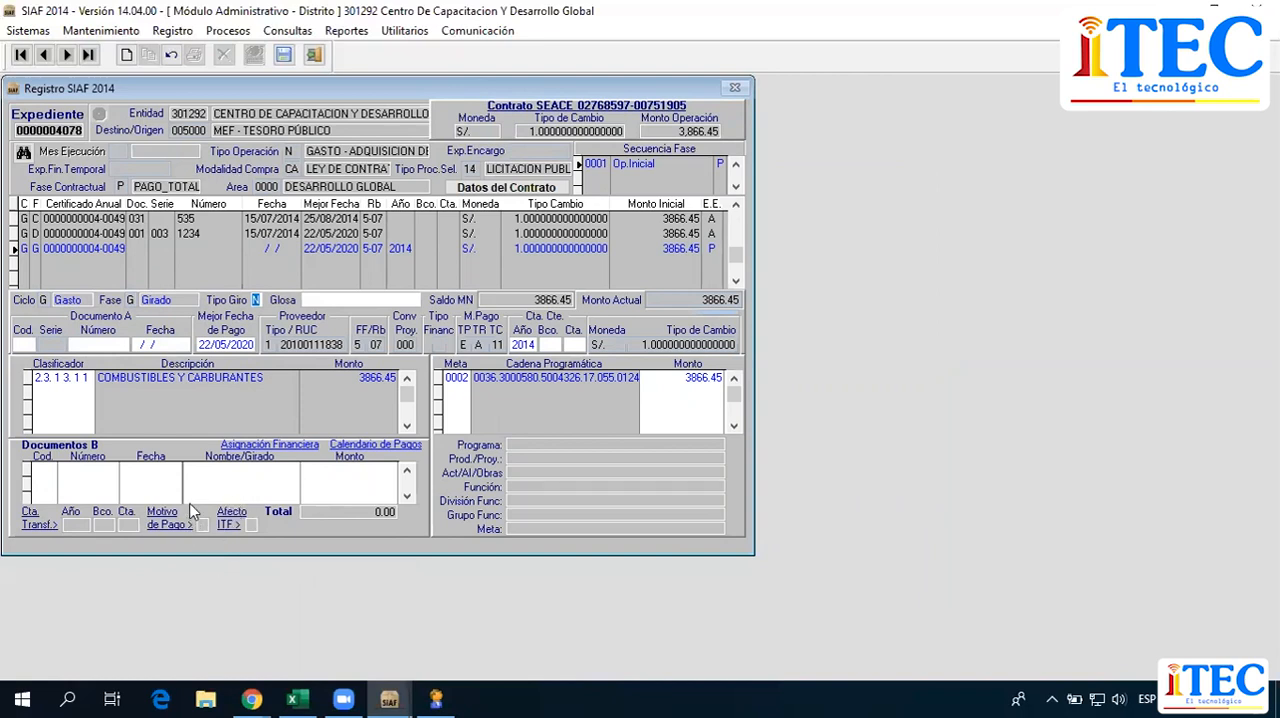
{"action": "type", "text": "N"}
{"action": "left_click", "coordinate": [24, 344]}
{"action": "type", "text": "009"}
{"action": "type", "text": "0002"}
{"action": "key", "text": "Tab"}
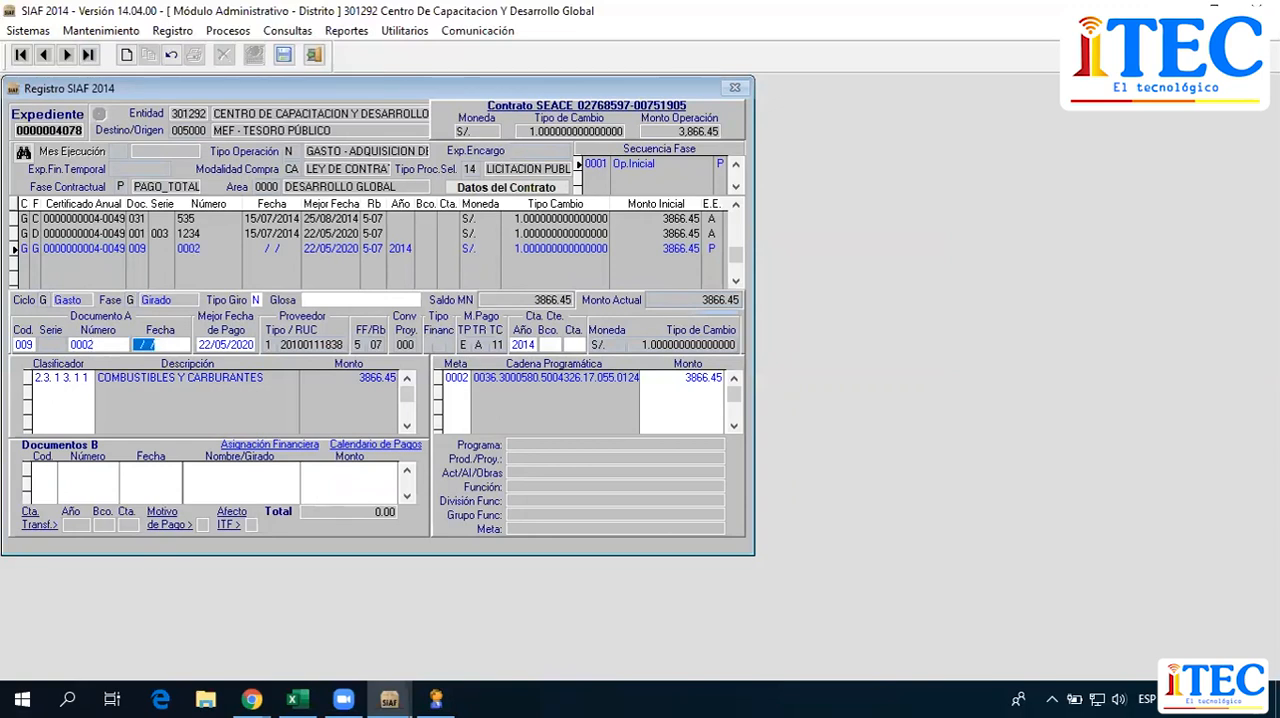
Set the Documento A date to 15/07/2014, dismiss the notice and keep the proposed Mejor Fecha de Pago.
{"action": "type", "text": "15/07/2014"}
{"action": "key", "text": "Tab"}
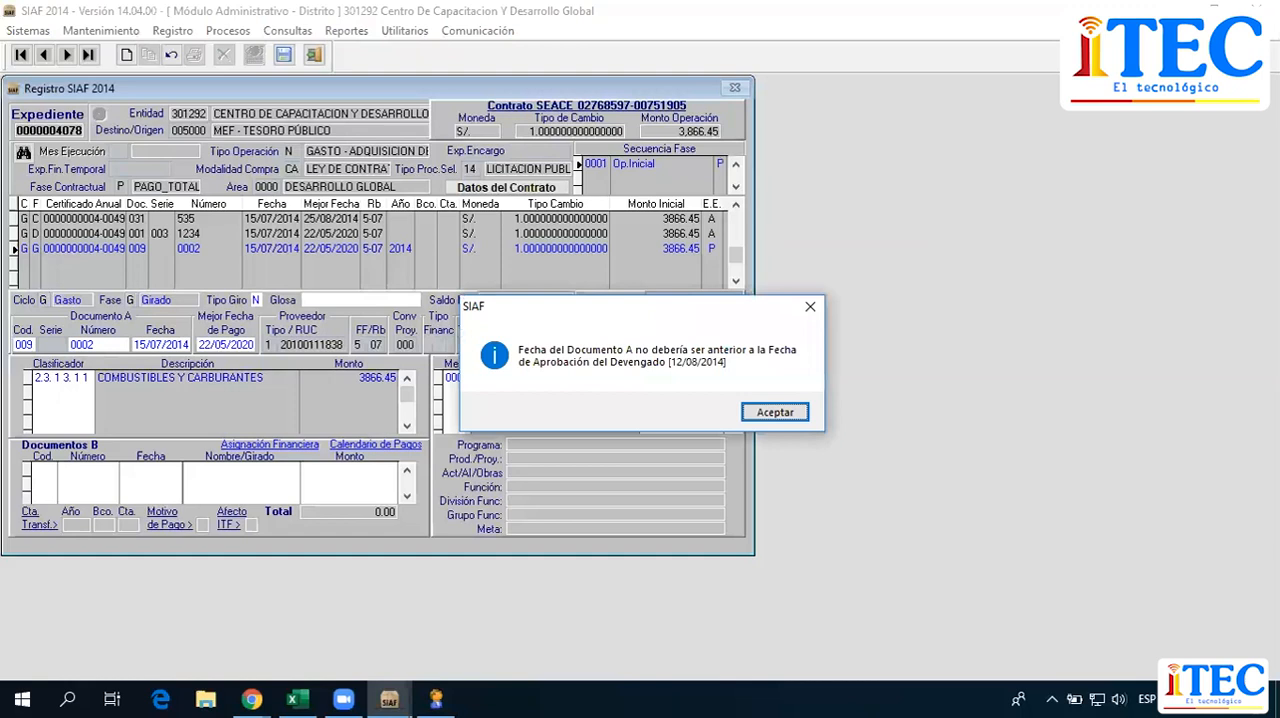
{"action": "key", "text": "Return"}
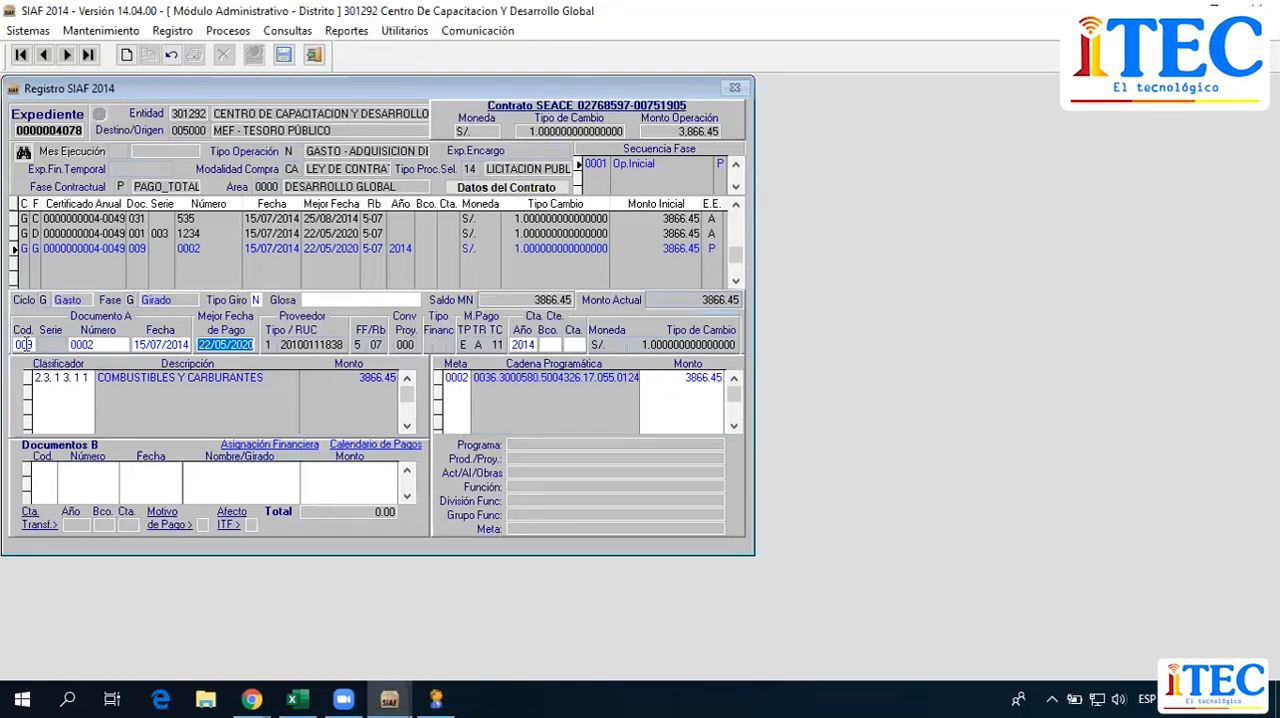
{"action": "key", "text": "Tab"}
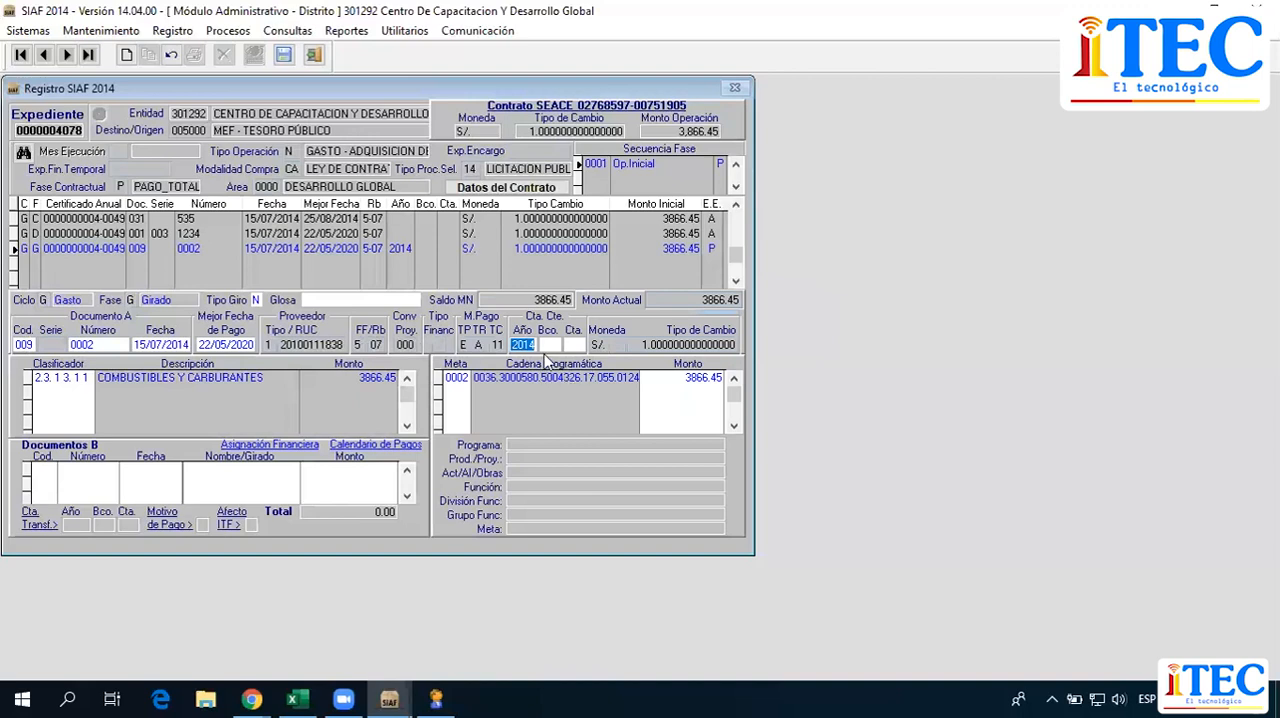
{"action": "left_click", "coordinate": [515, 344]}
{"action": "left_click_drag", "start_coordinate": [512, 344], "coordinate": [537, 344]}
{"action": "key", "text": "BackSpace"}
{"action": "mouse_move", "coordinate": [392, 688]}
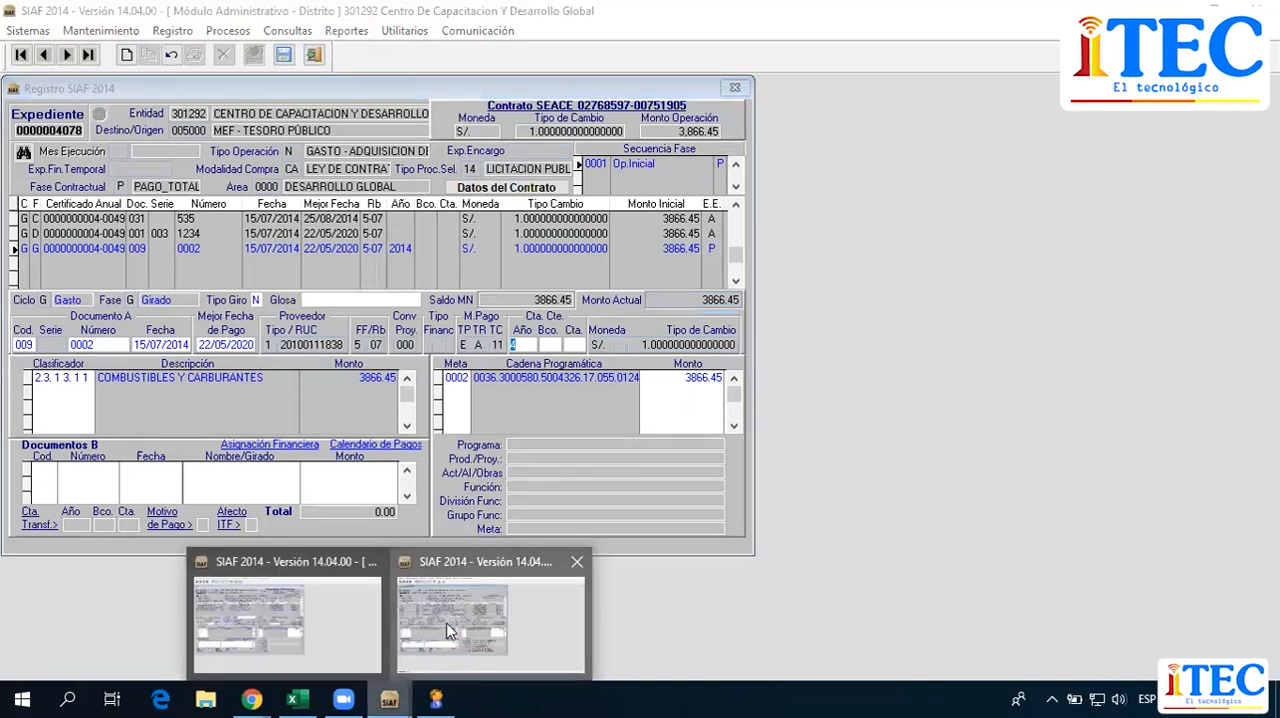
{"action": "left_click", "coordinate": [452, 640]}
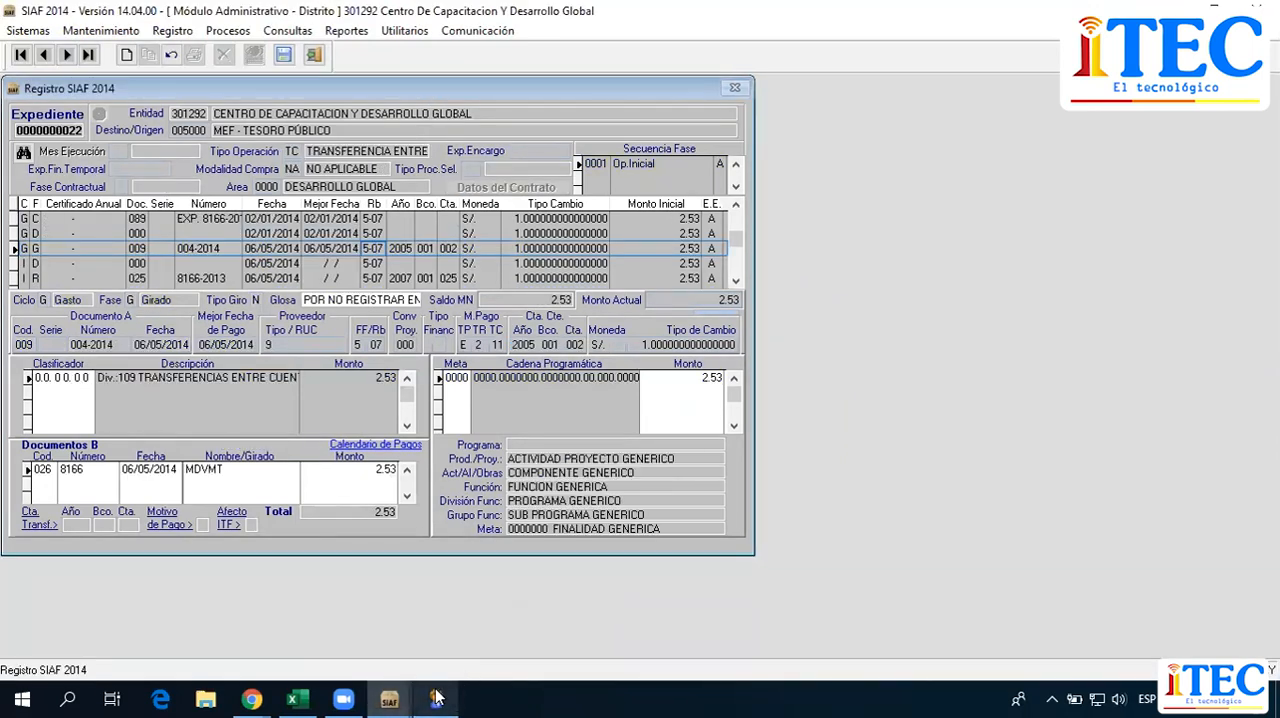
{"action": "key", "text": "alt+Tab"}
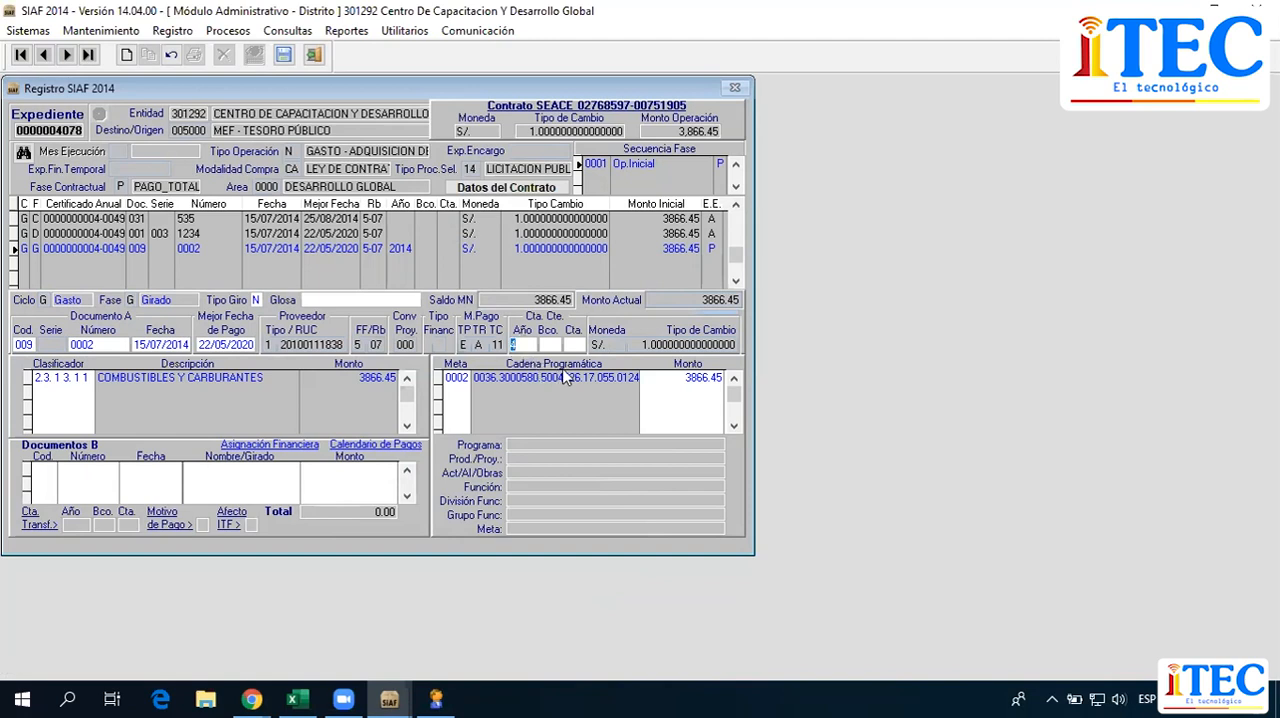
{"action": "type", "text": "2"}
{"action": "type", "text": "0054"}
{"action": "key", "text": "BackSpace"}
{"action": "type", "text": "001002"}
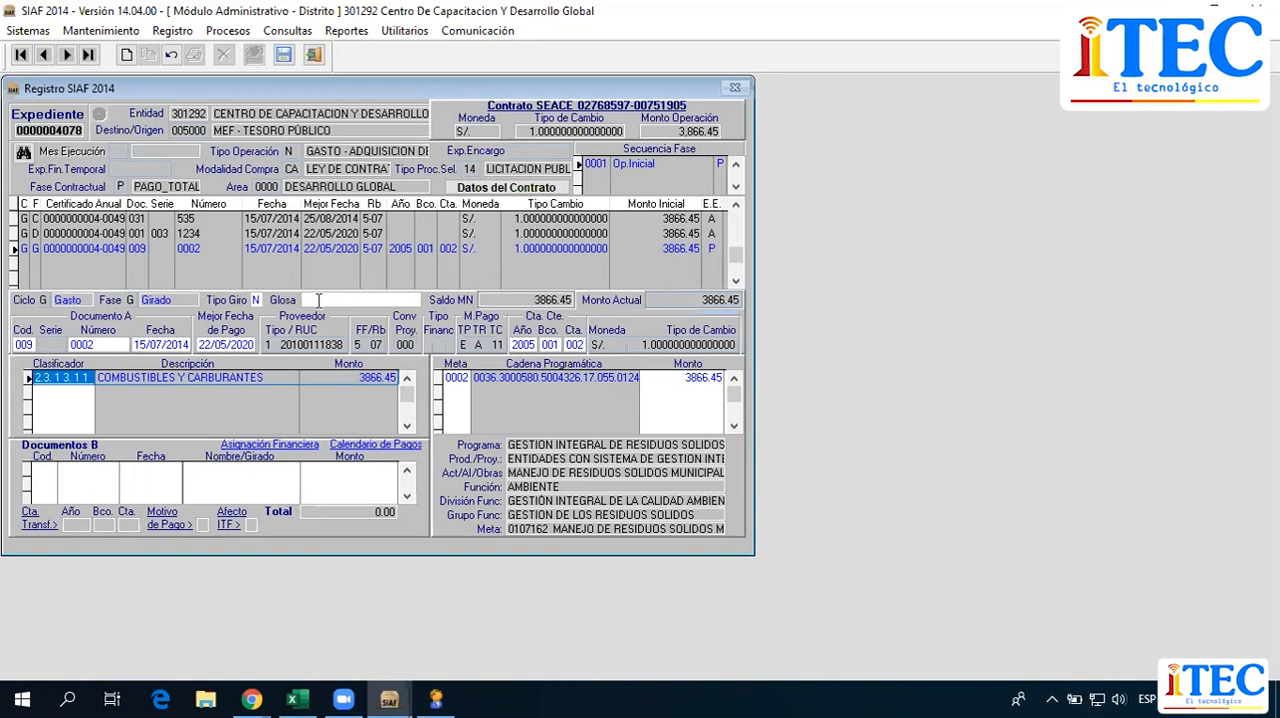
Enter the Girado phase's Glosa as "IMPORTE QUE SE GIRA POR LA COMPRA DE COMBUSTIBLE PARA LAS MAQUINARIAS".
{"action": "left_click", "coordinate": [318, 300]}
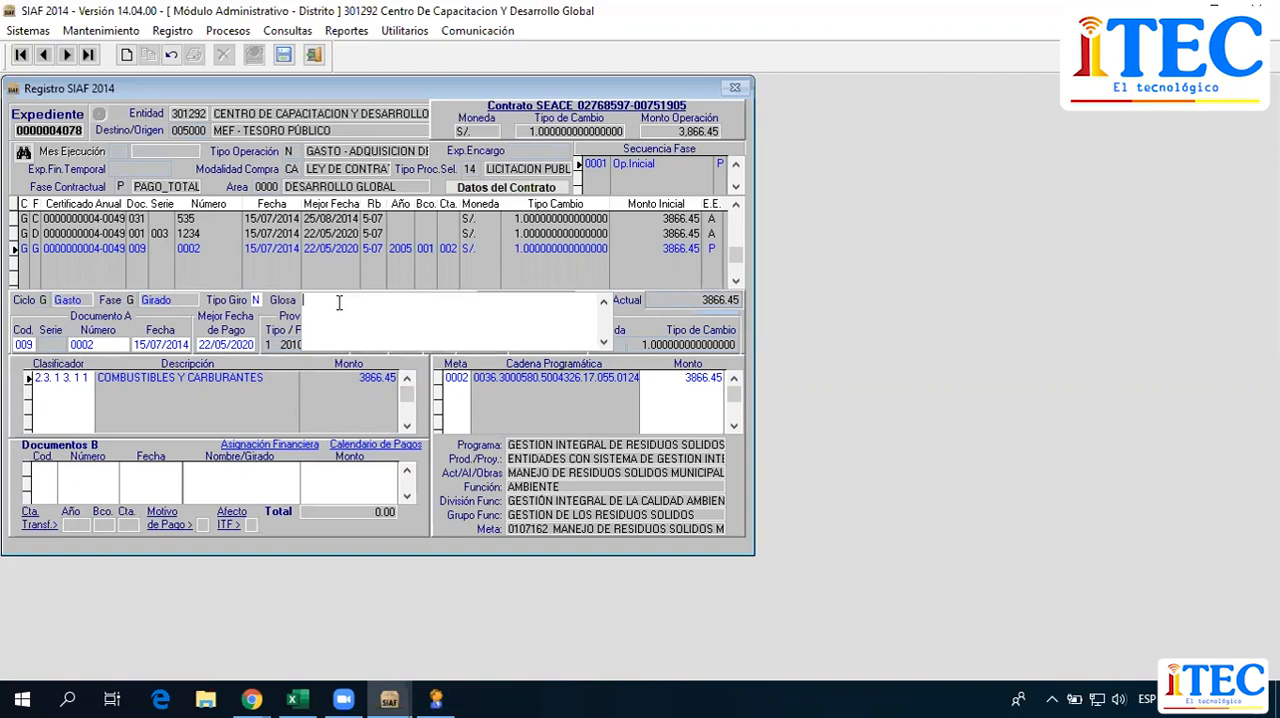
{"action": "type", "text": "IMPORTE QUE"}
{"action": "type", "text": " SWE"}
{"action": "key", "text": "BackSpace"}
{"action": "key", "text": "BackSpace"}
{"action": "type", "text": "E GIRA POR"}
{"action": "type", "text": " LA VE"}
{"action": "key", "text": "BackSpace"}
{"action": "key", "text": "BackSpace"}
{"action": "type", "text": "COMPRA DE COMBUSTIBLE"}
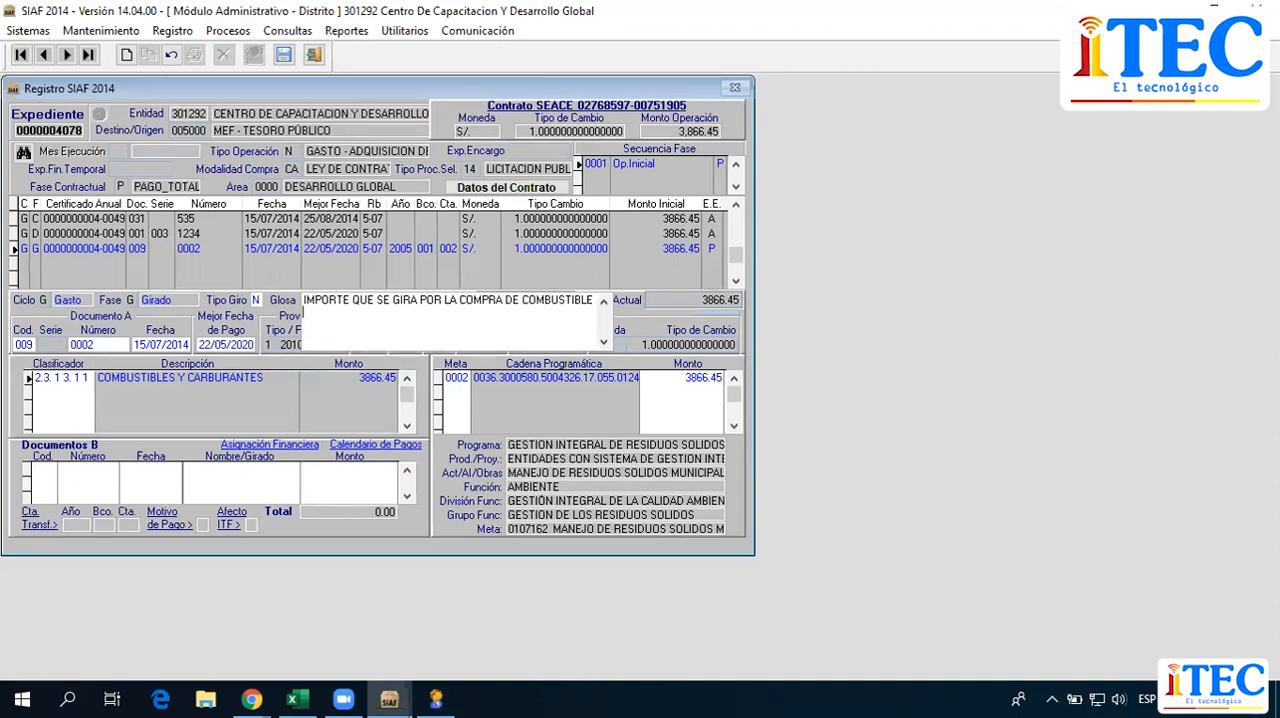
{"action": "type", "text": " Pr"}
{"action": "key", "text": "BackSpace"}
{"action": "key", "text": "BackSpace"}
{"action": "type", "text": "PARA LAS MAQUINAE"}
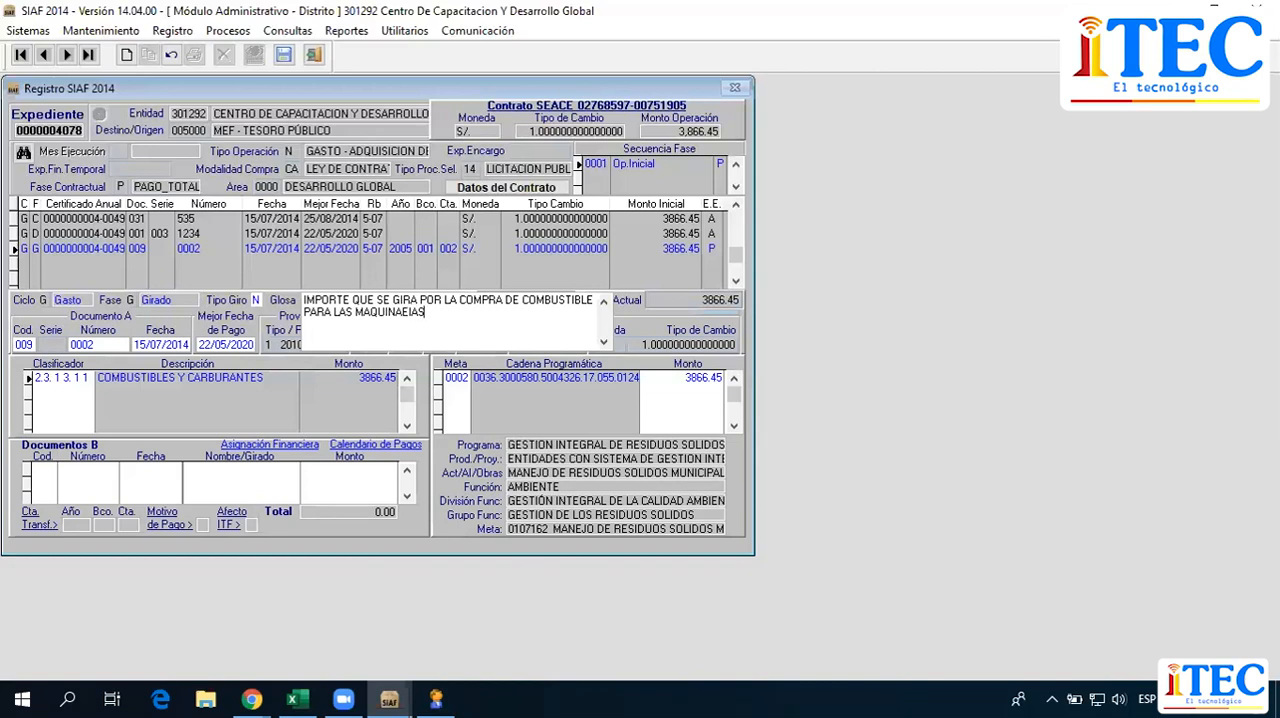
{"action": "key", "text": "BackSpace"}
{"action": "type", "text": "RIAS"}
{"action": "left_click", "coordinate": [425, 249]}
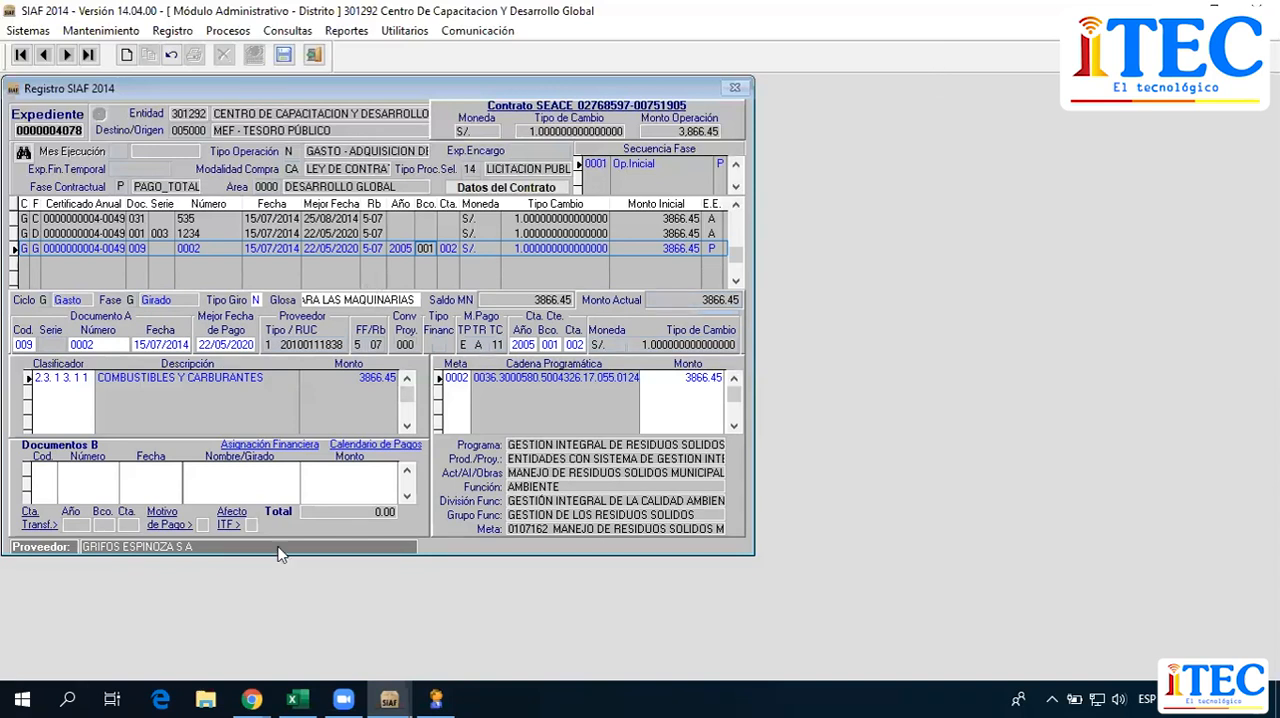
Insert a document in the Documentos B section and set its code to 065.
{"action": "right_click", "coordinate": [222, 485]}
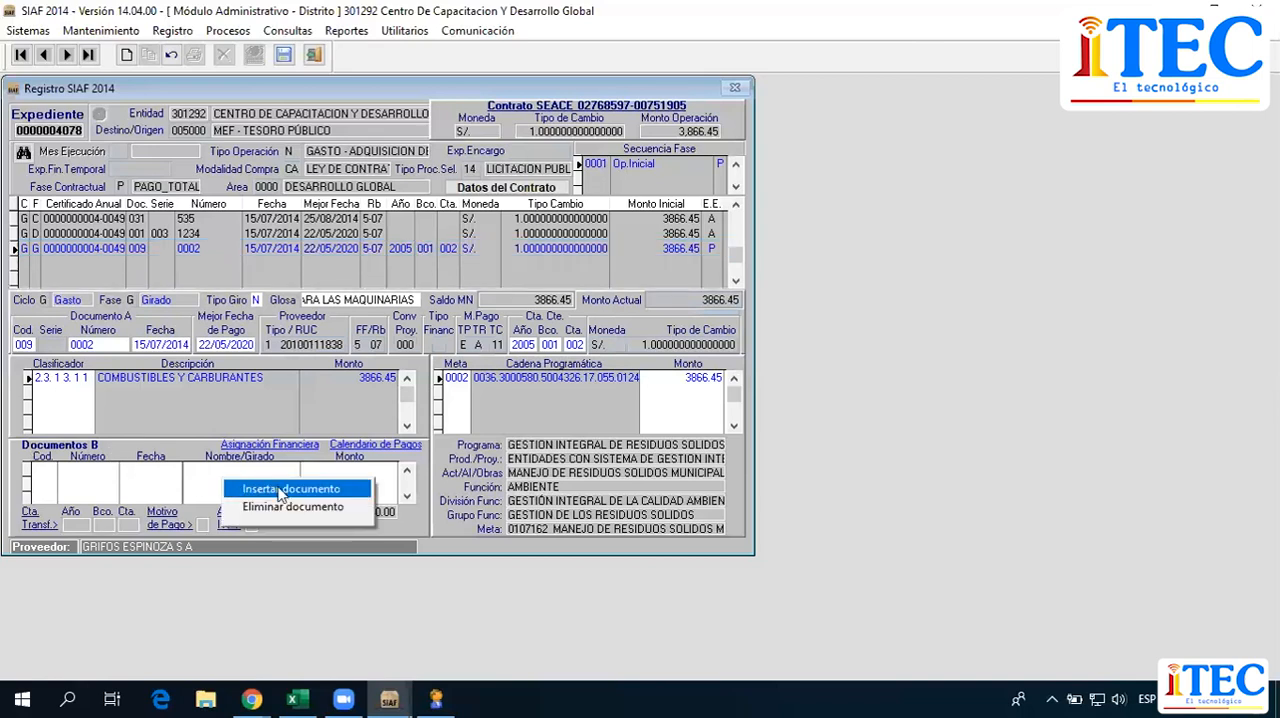
{"action": "left_click", "coordinate": [270, 487]}
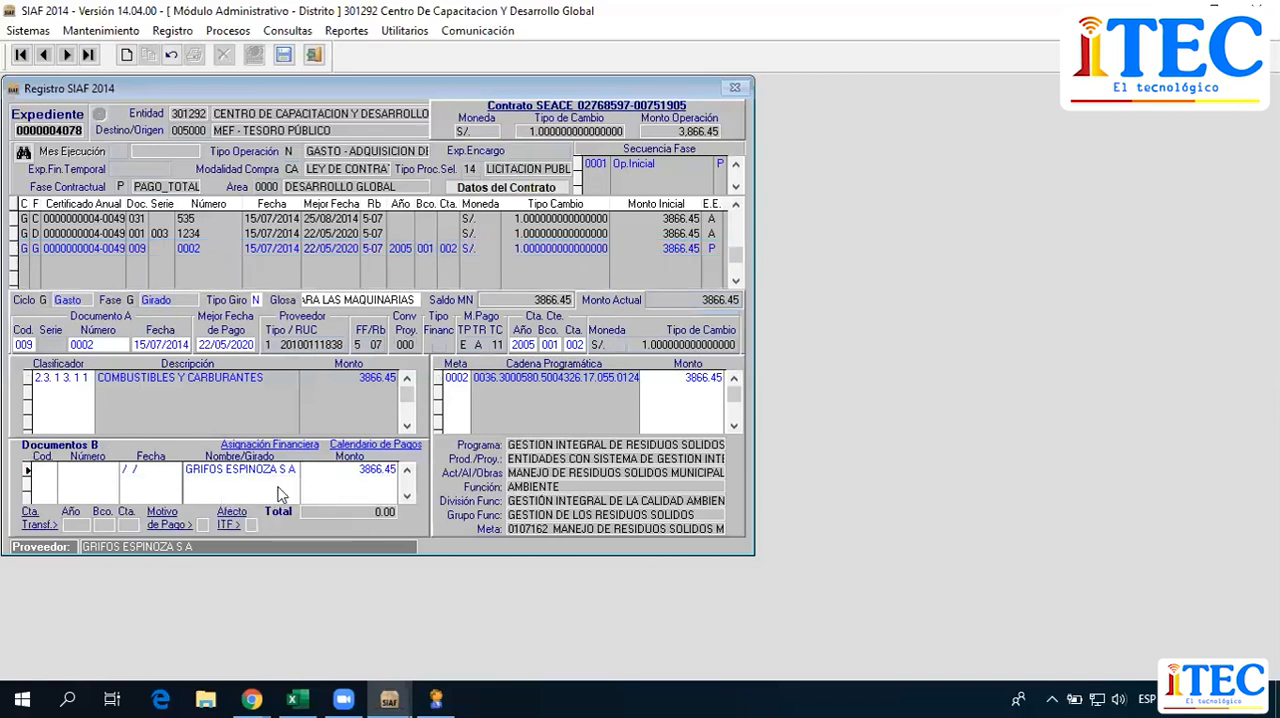
{"action": "left_click", "coordinate": [40, 469]}
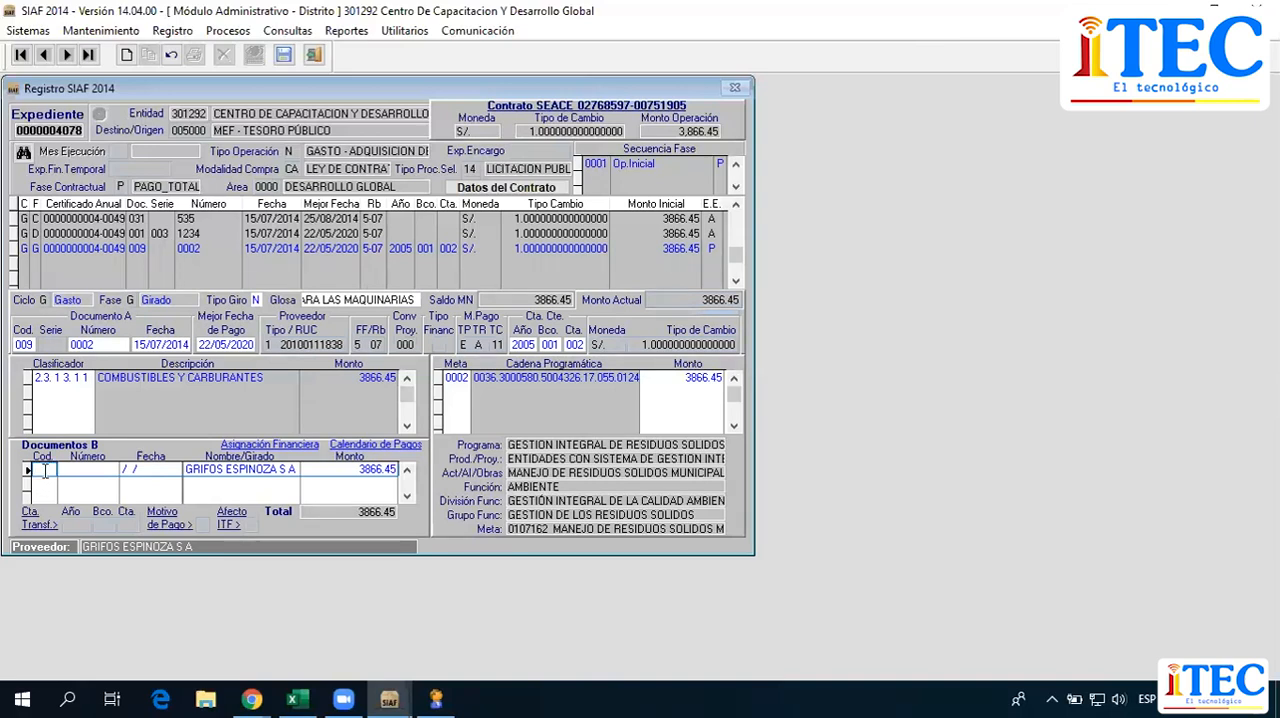
{"action": "type", "text": "065"}
{"action": "key", "text": "Tab"}
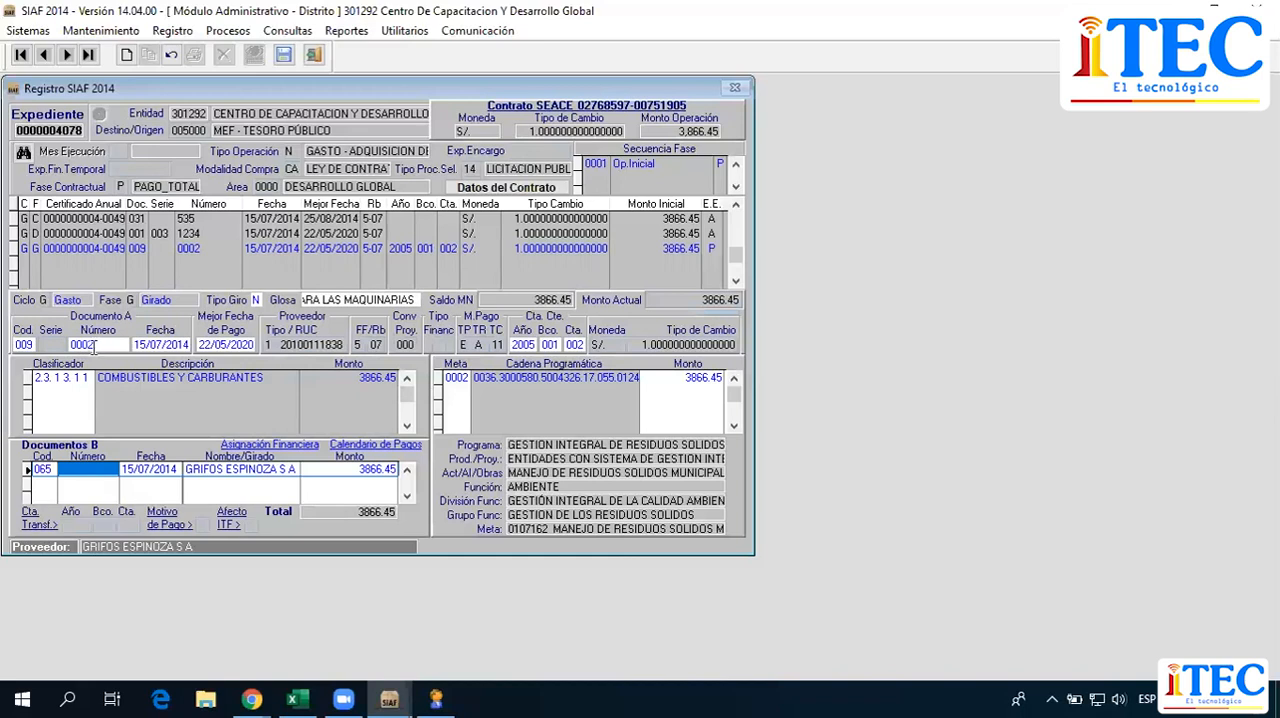
Enter 98765432 as the number of the 065 document in Documentos B and dismiss the notice.
{"action": "left_click", "coordinate": [81, 468]}
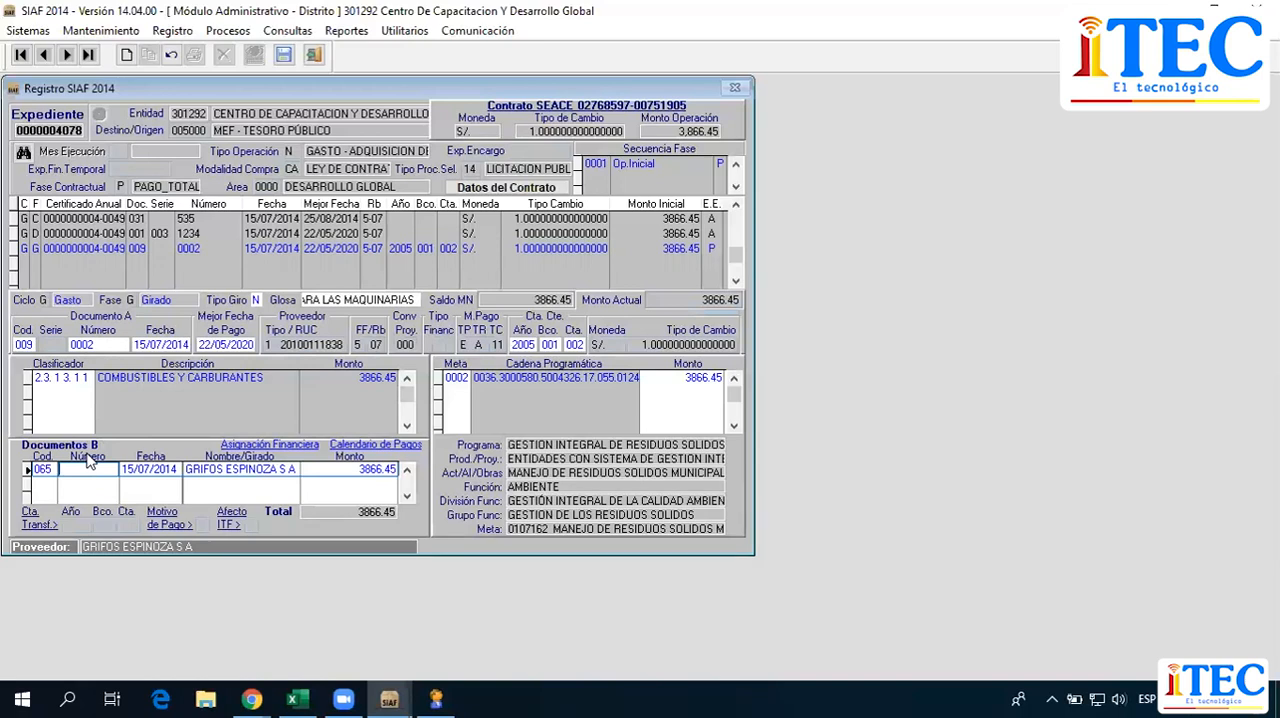
{"action": "type", "text": "98765432"}
{"action": "left_click", "coordinate": [270, 465]}
{"action": "left_click", "coordinate": [740, 408]}
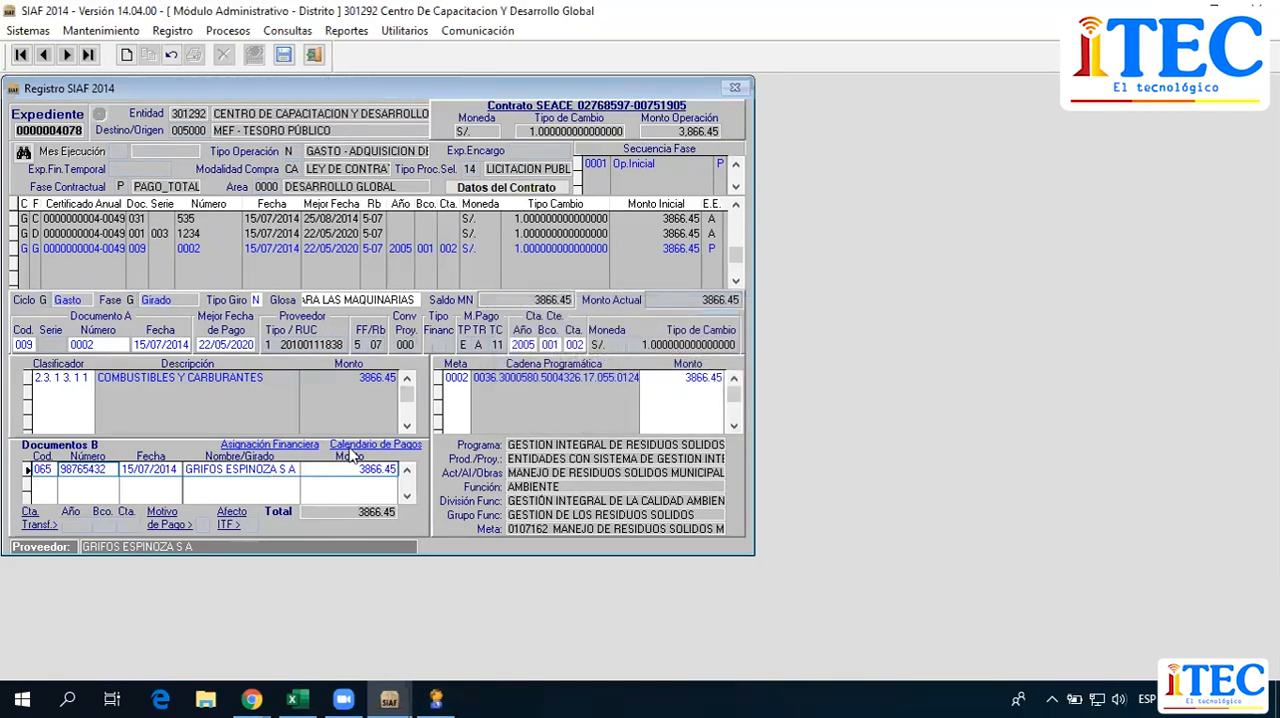
Extend the number of the 065 document in Documentos B to 987654321 and dismiss the notice.
{"action": "type", "text": "1"}
{"action": "key", "text": "Return"}
{"action": "left_click", "coordinate": [714, 410]}
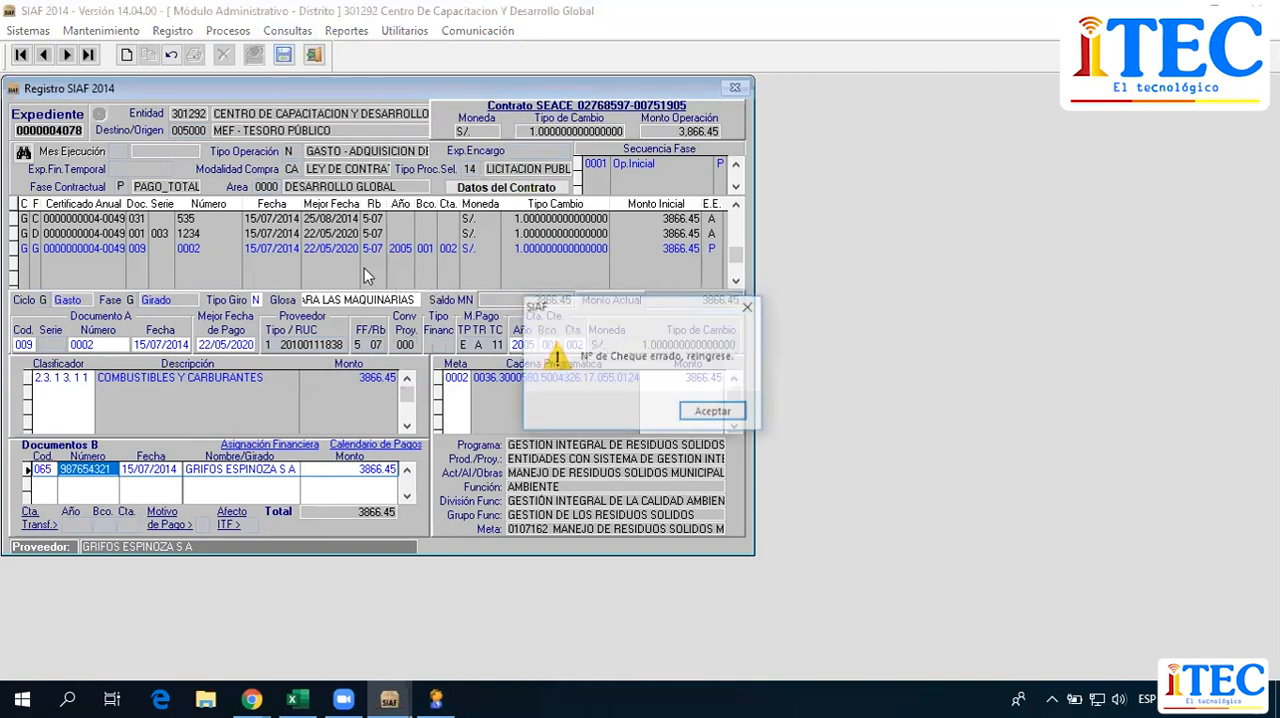
{"action": "left_click", "coordinate": [706, 410]}
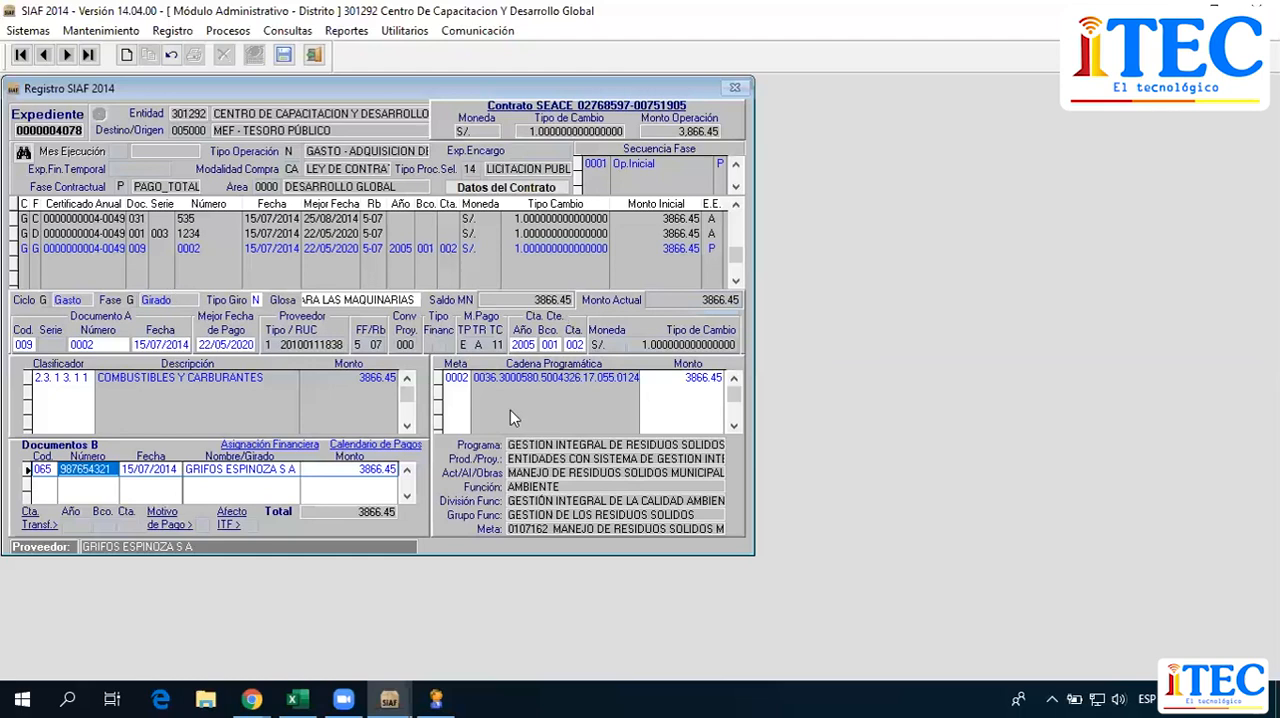
{"action": "left_click", "coordinate": [282, 58]}
{"action": "left_click", "coordinate": [749, 306]}
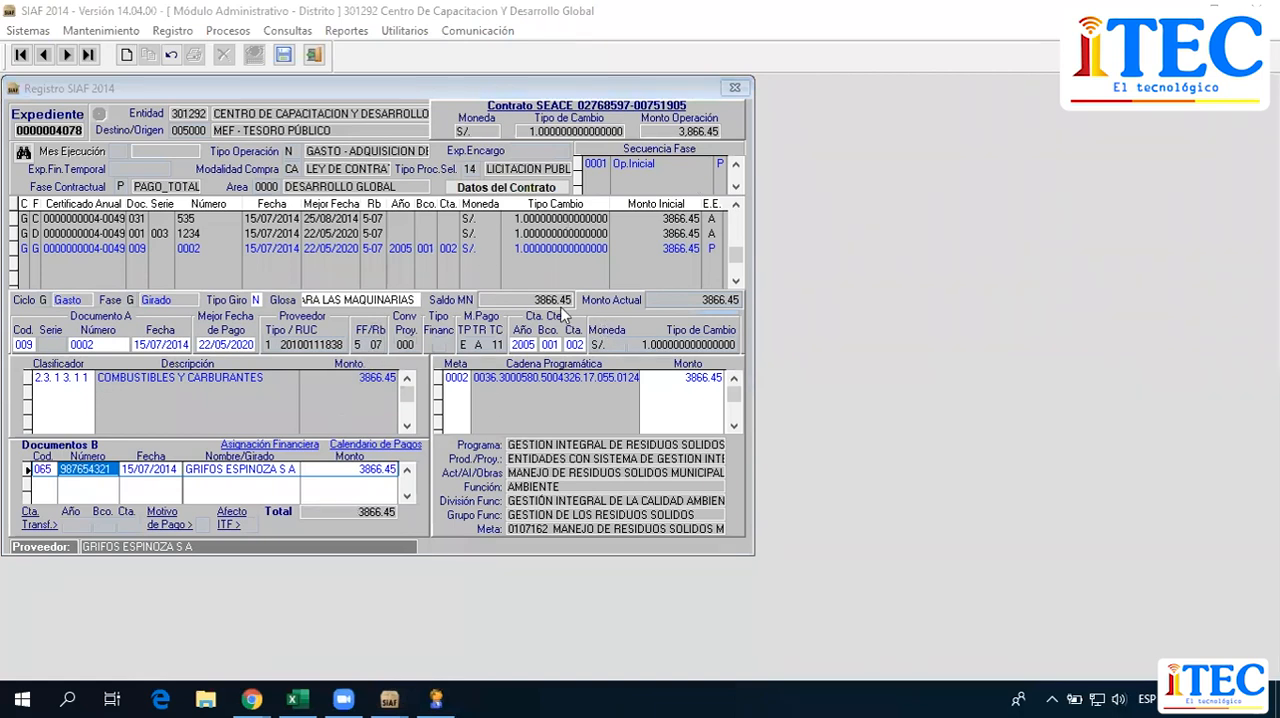
{"action": "left_click", "coordinate": [323, 304]}
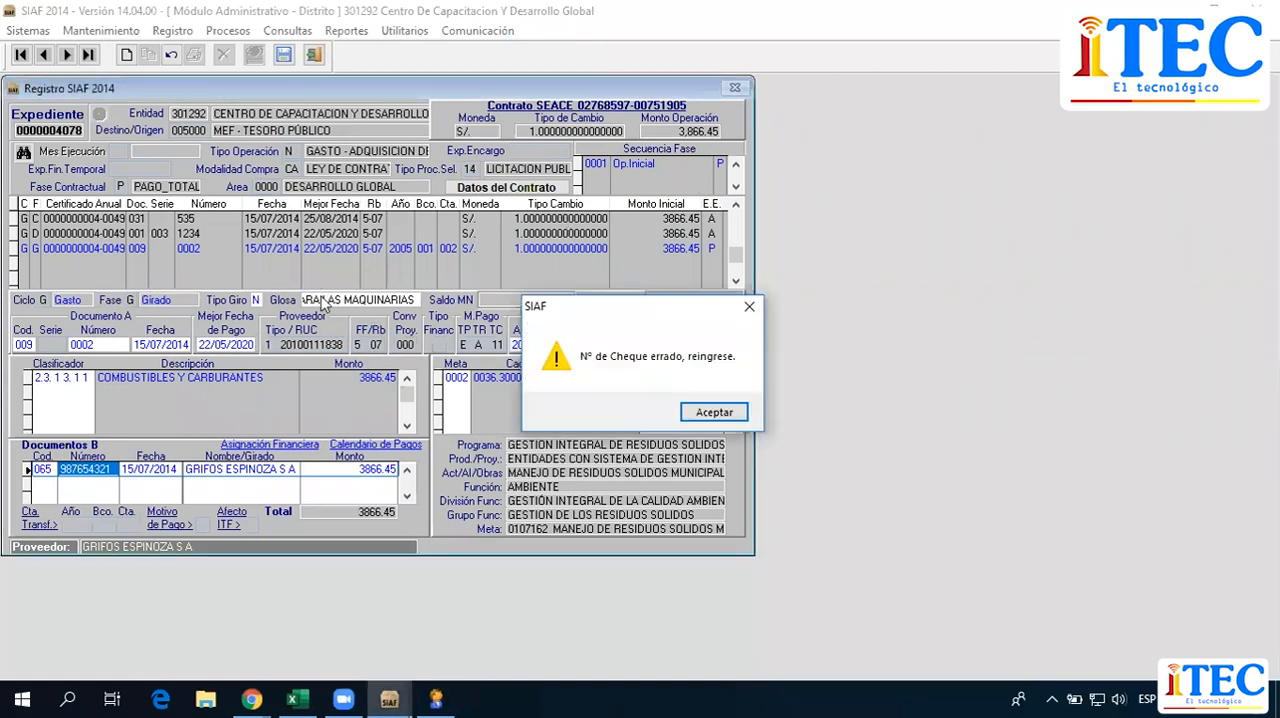
{"action": "left_click", "coordinate": [697, 410]}
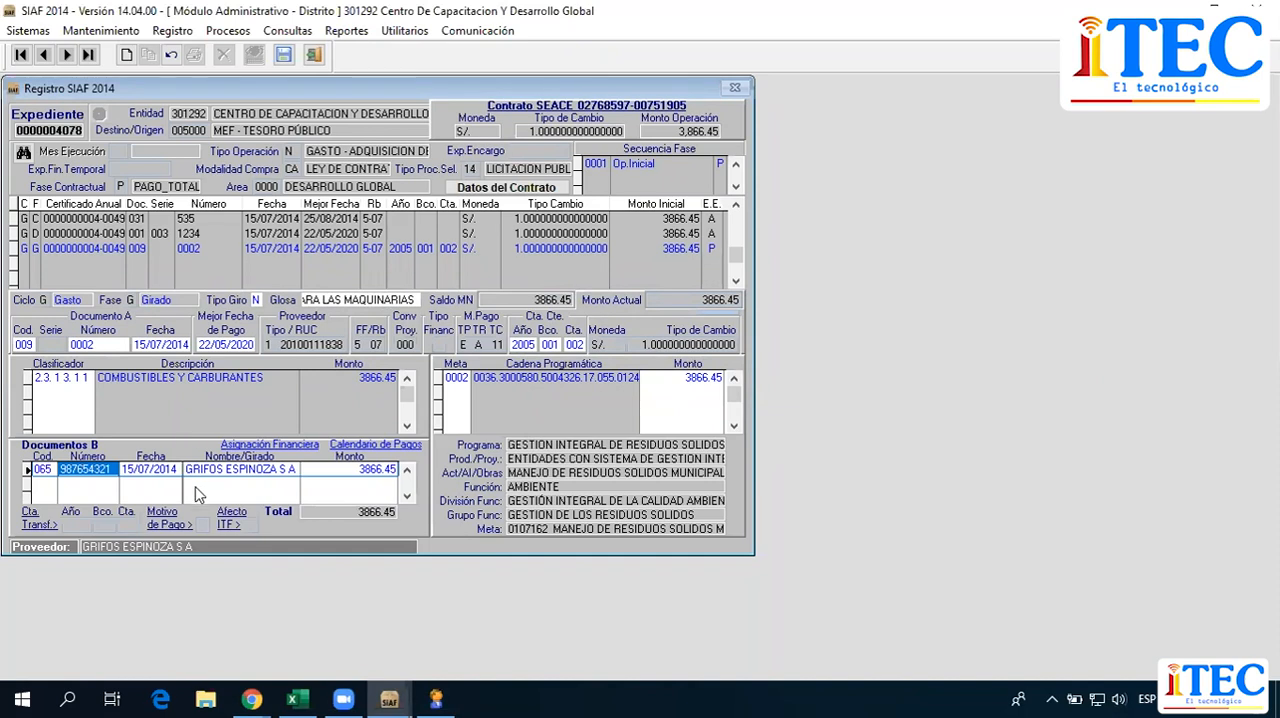
Try to move from the 065 document's number to its date and payee in Documentos B, dismissing each notice.
{"action": "right_click", "coordinate": [256, 489]}
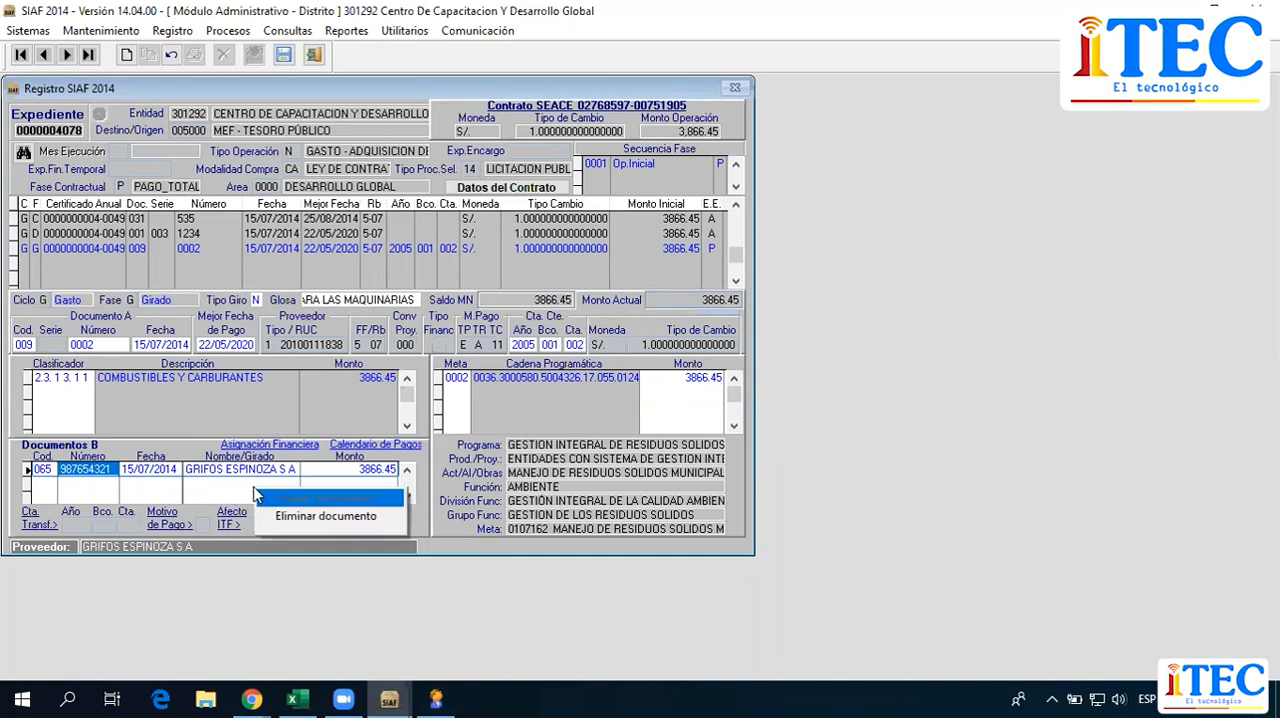
{"action": "left_click", "coordinate": [413, 507]}
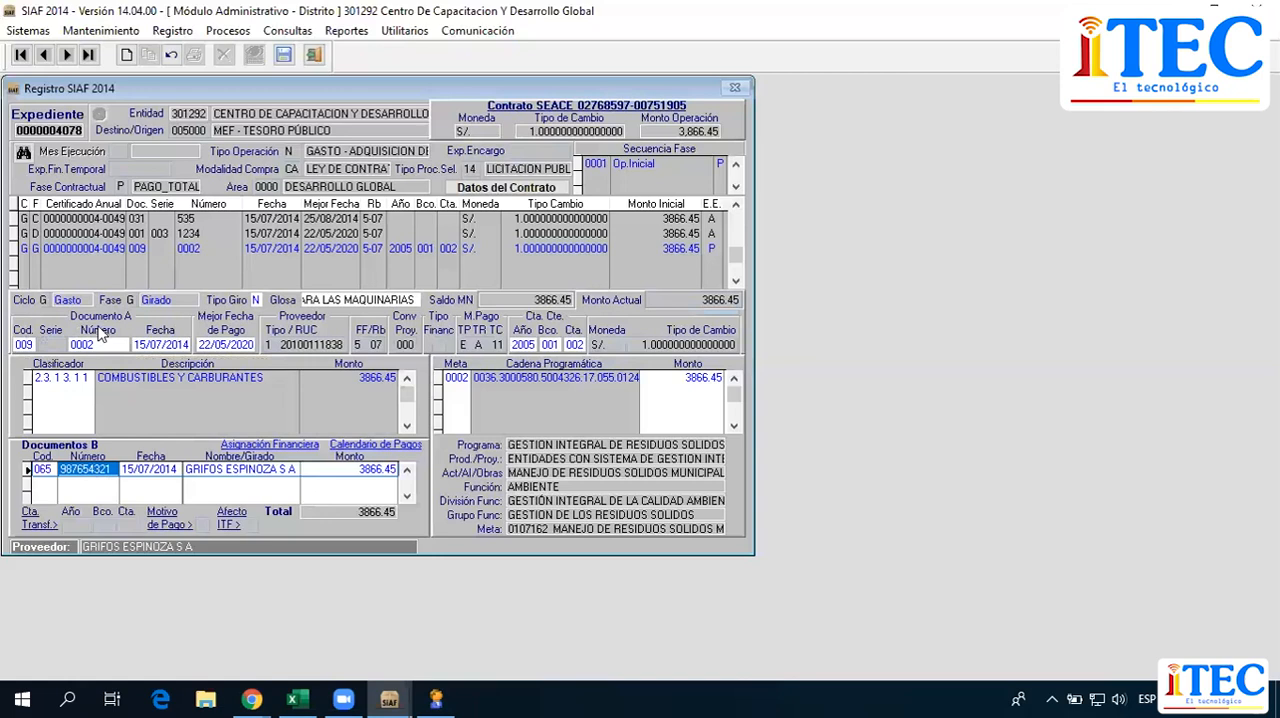
{"action": "left_click", "coordinate": [140, 470]}
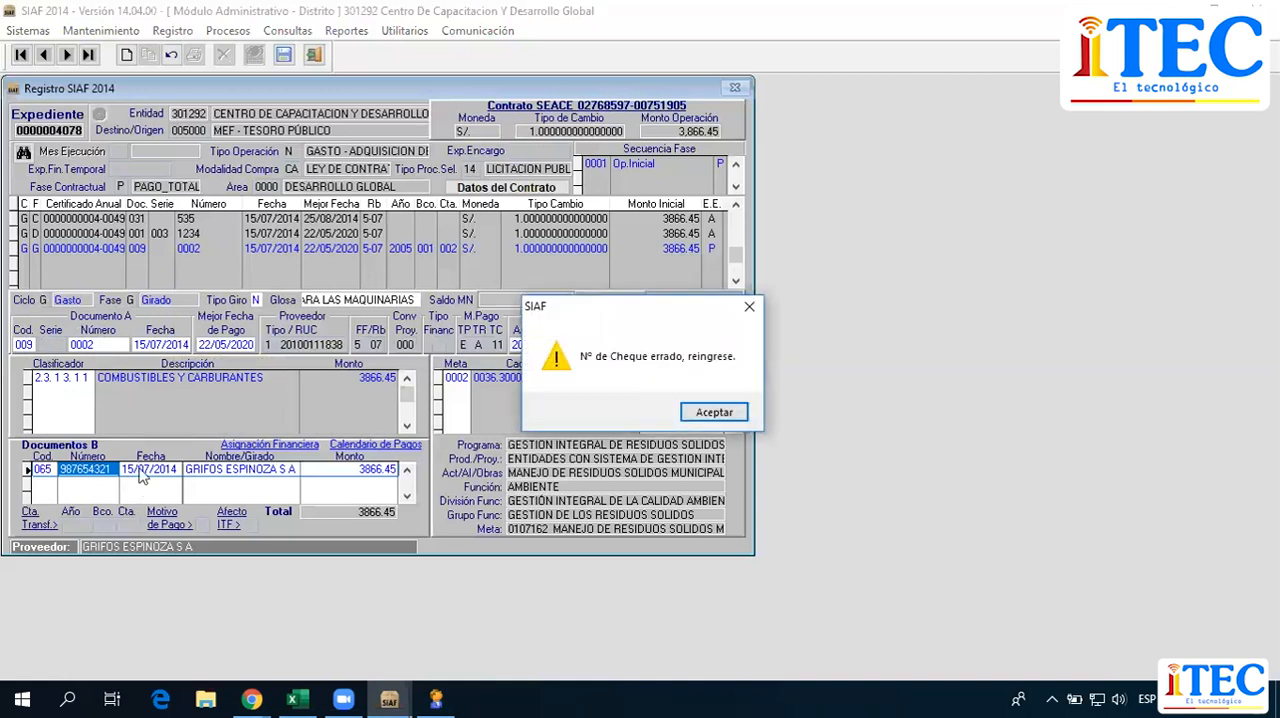
{"action": "left_click", "coordinate": [698, 416]}
{"action": "left_click", "coordinate": [279, 474]}
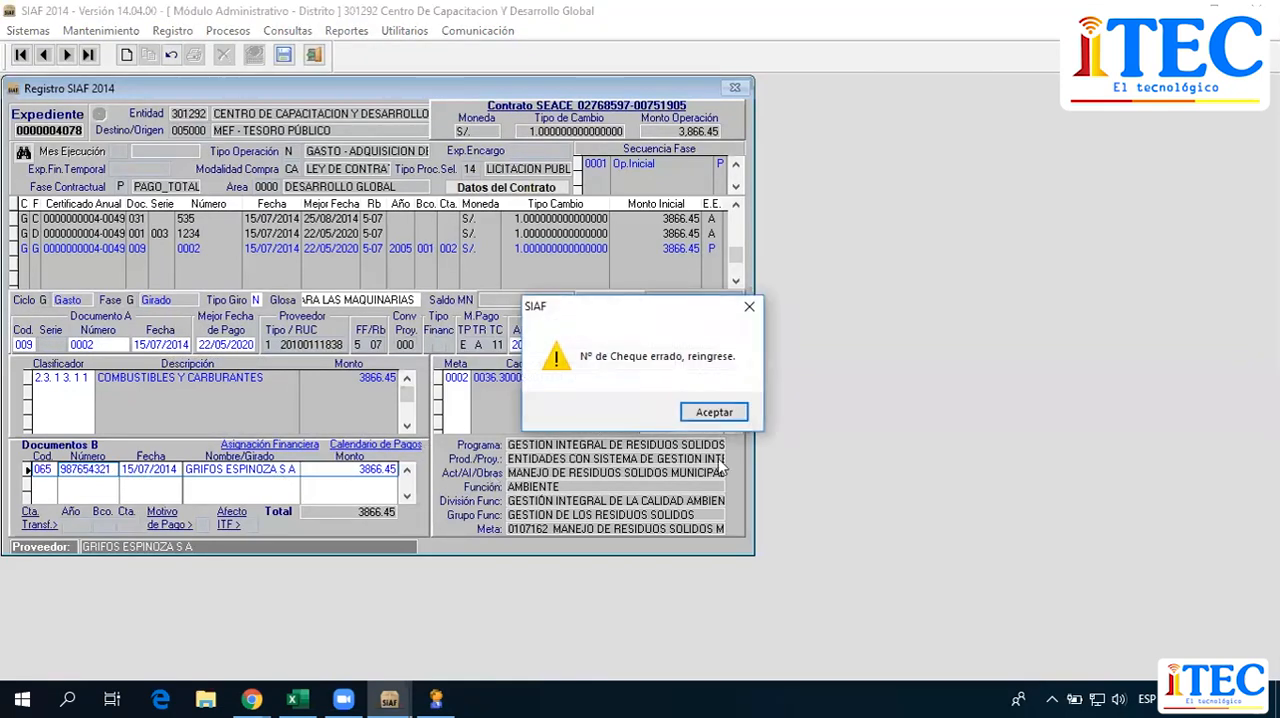
{"action": "left_click", "coordinate": [713, 412]}
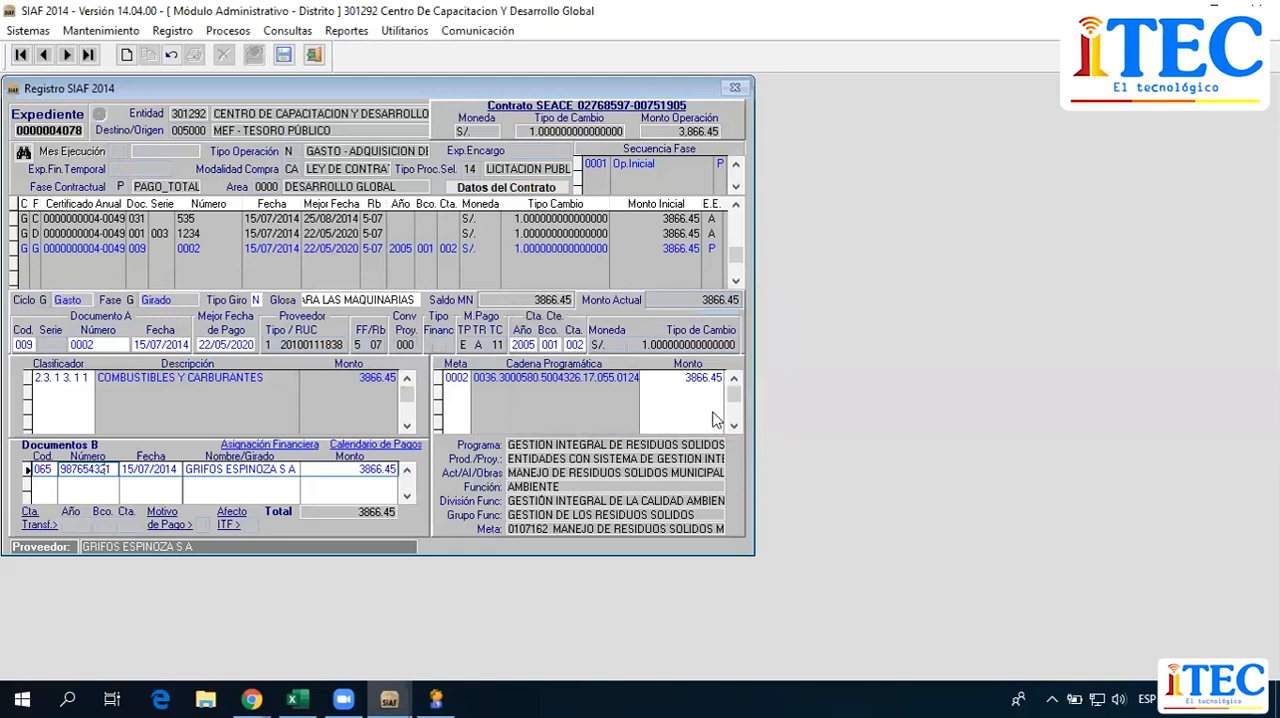
{"action": "left_click", "coordinate": [198, 472]}
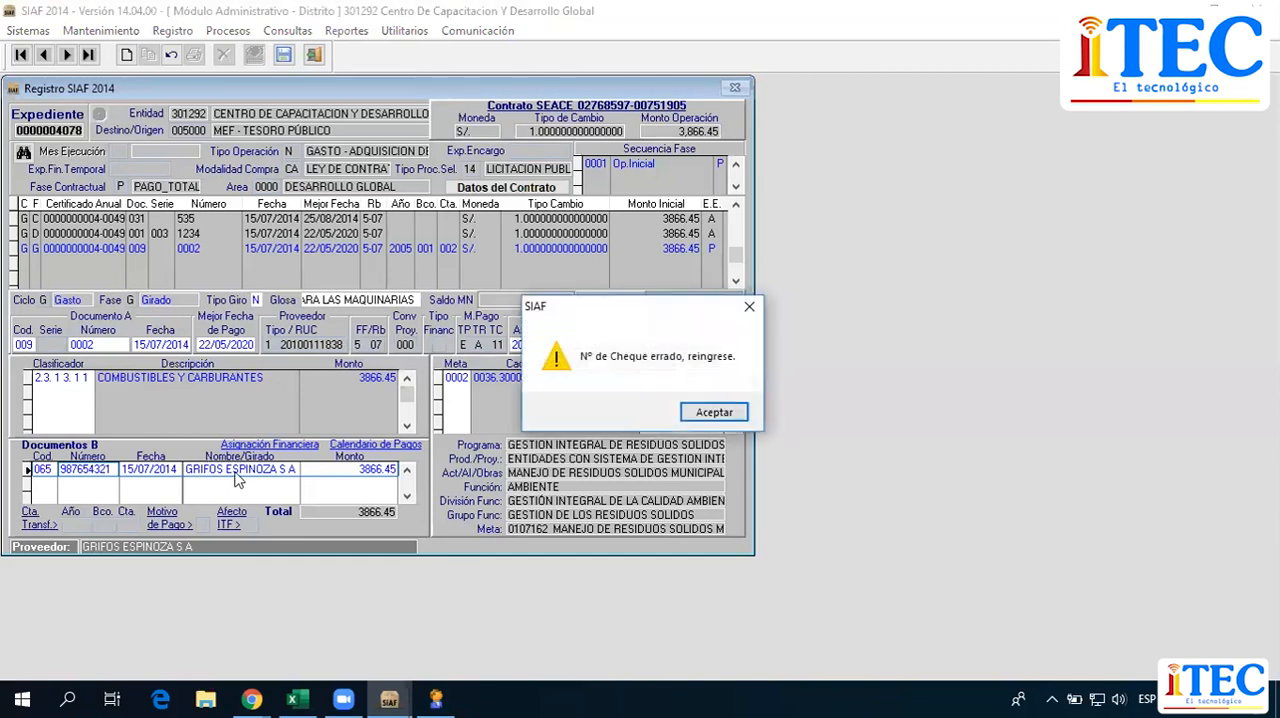
{"action": "left_click", "coordinate": [714, 412]}
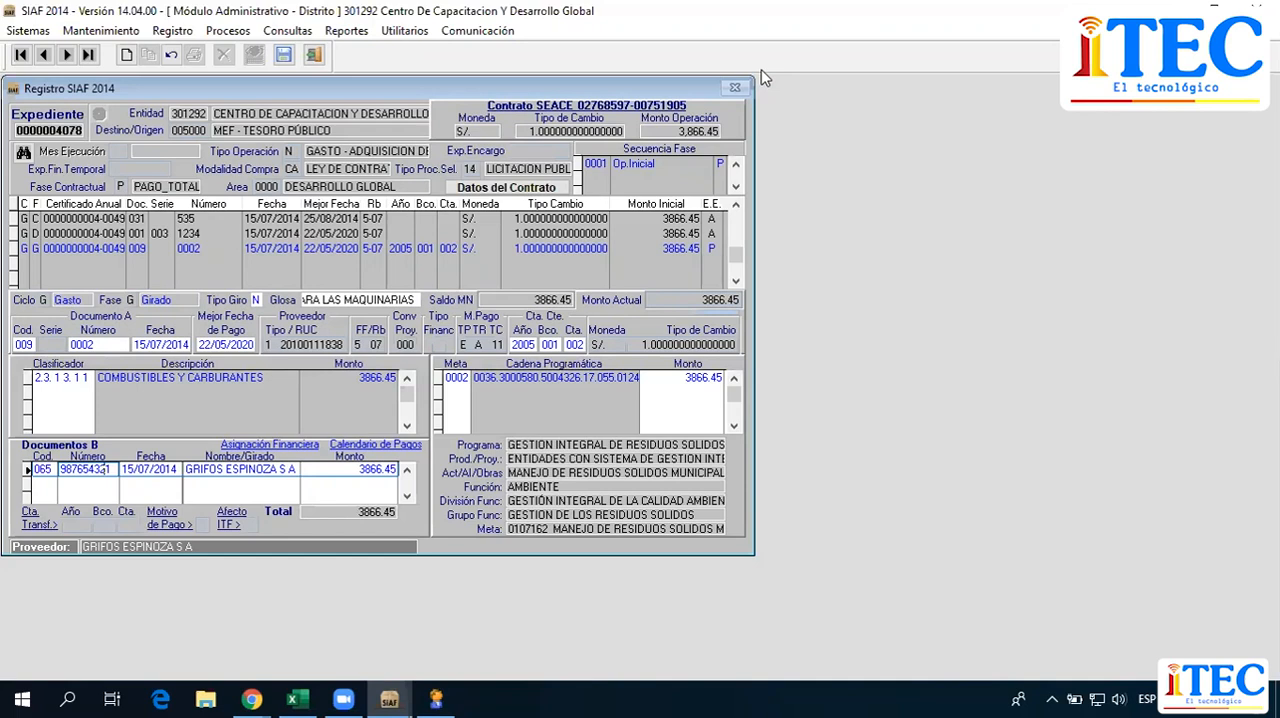
{"action": "left_click", "coordinate": [765, 78]}
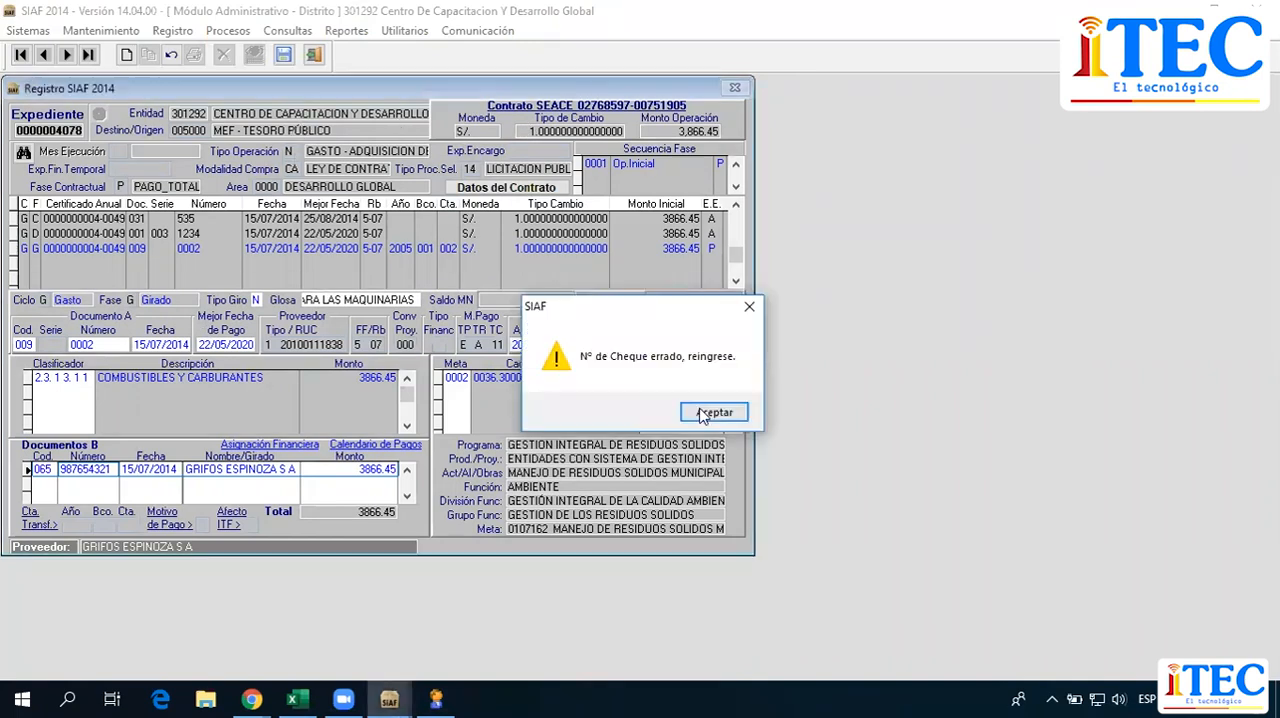
{"action": "left_click", "coordinate": [700, 412]}
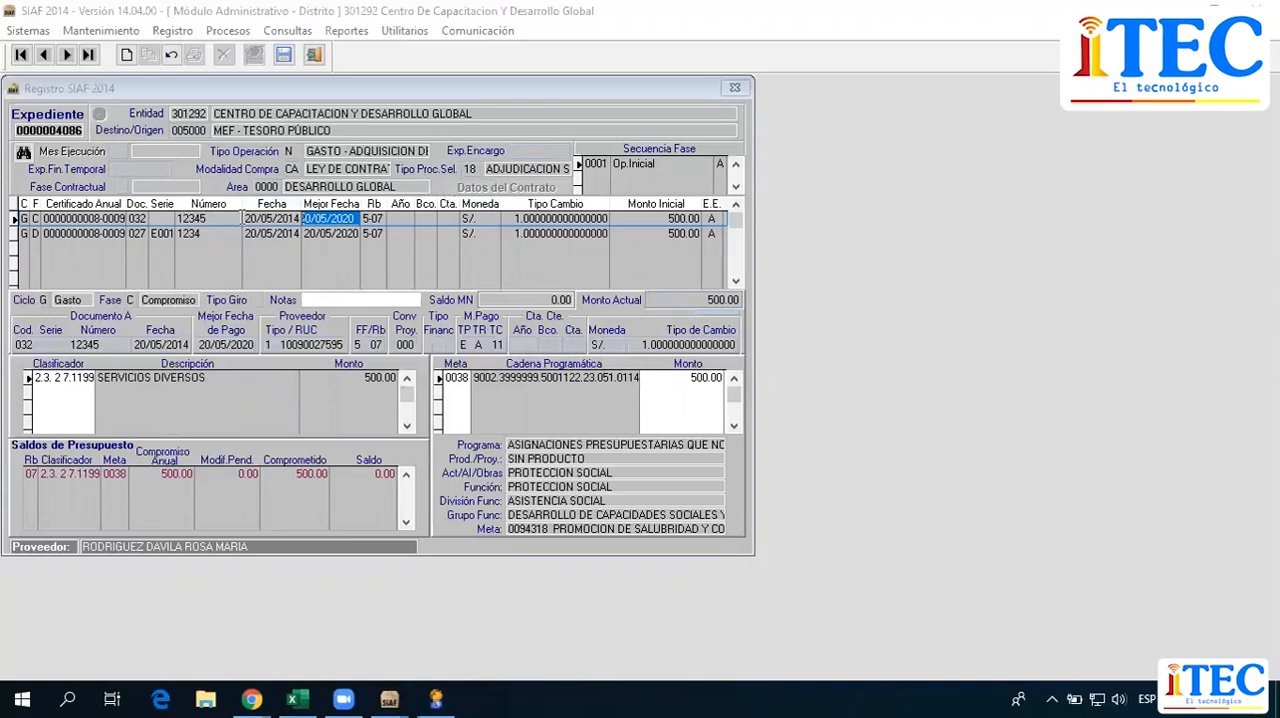
{"action": "left_click", "coordinate": [283, 217]}
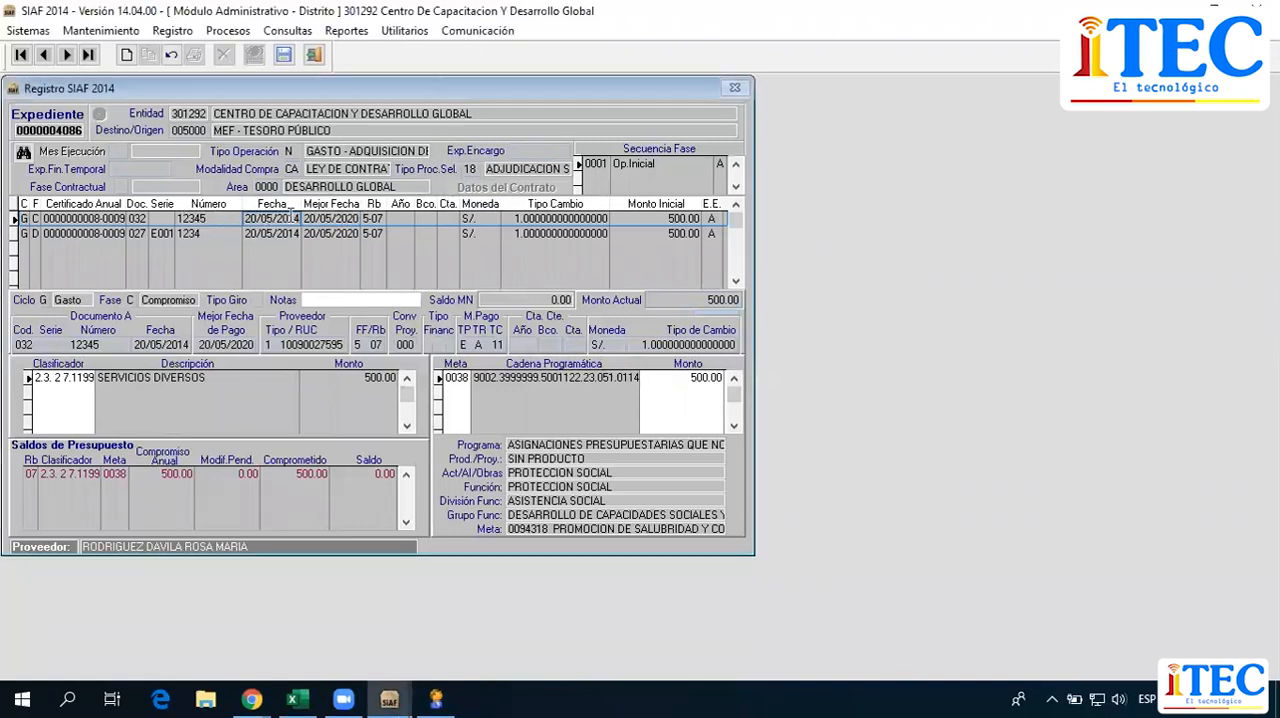
{"action": "left_click", "coordinate": [300, 232]}
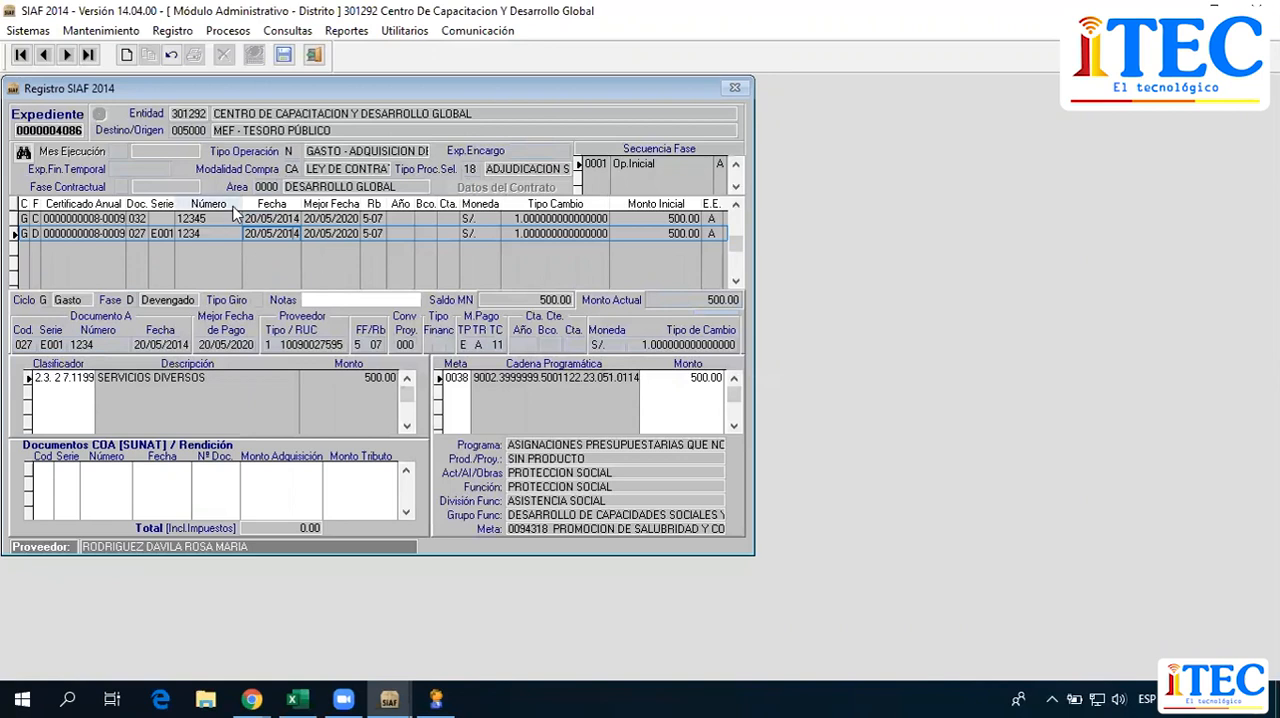
{"action": "left_click", "coordinate": [294, 218]}
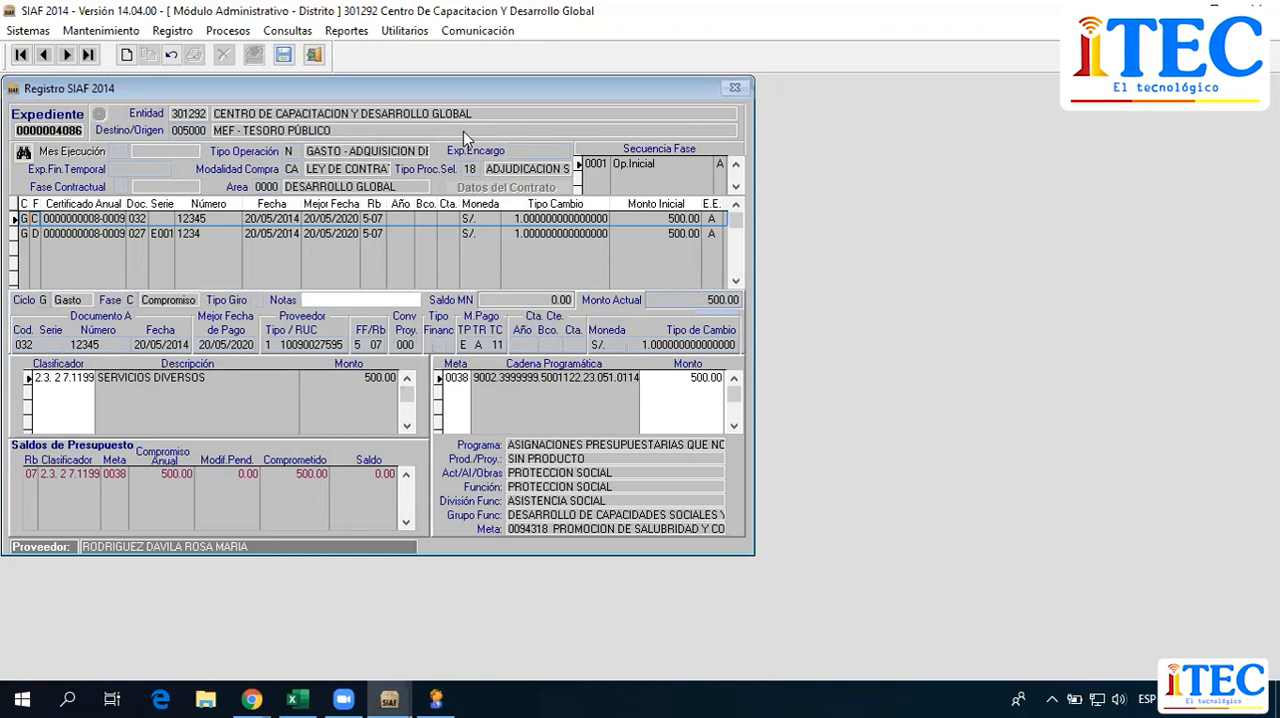
{"action": "key", "text": "Down"}
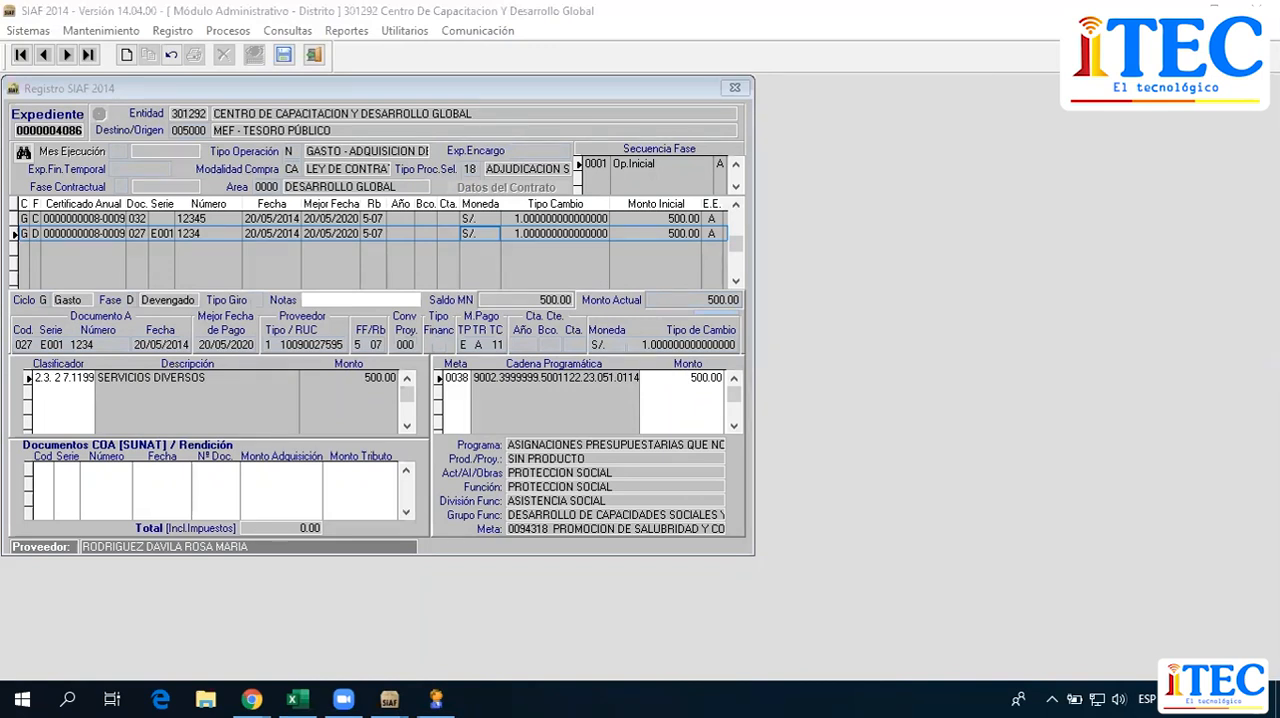
{"action": "key", "text": "Escape"}
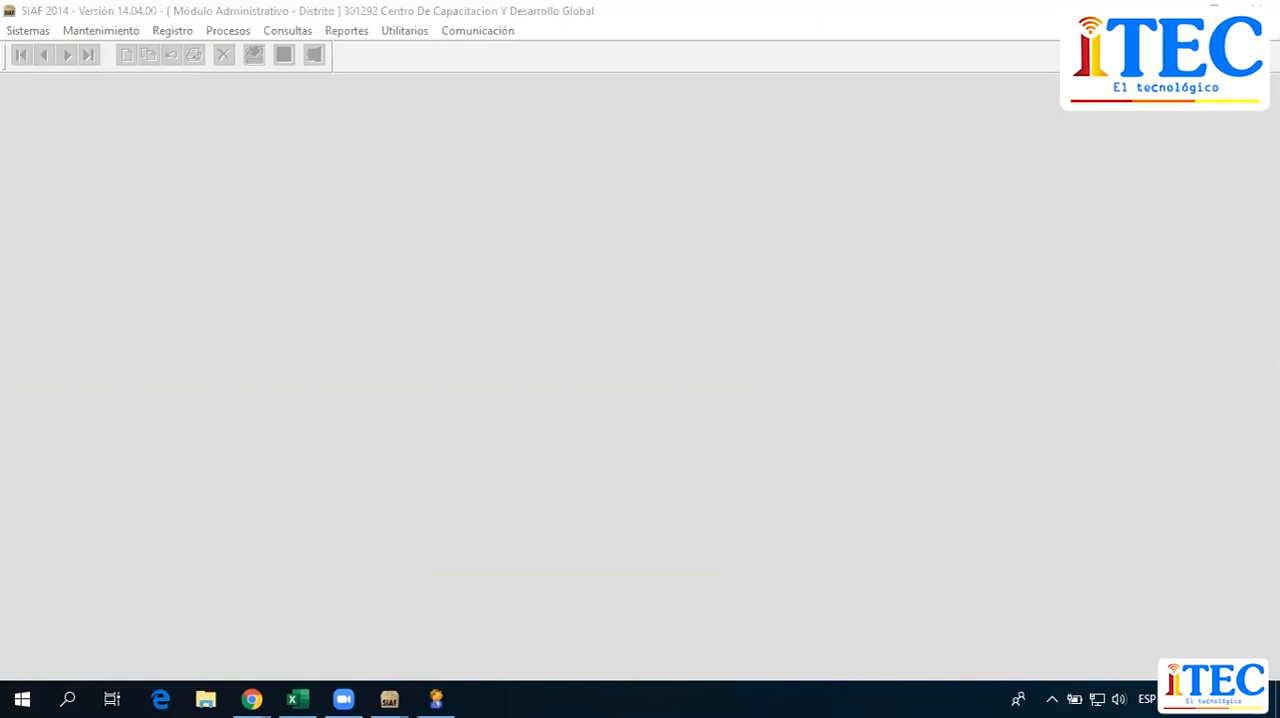
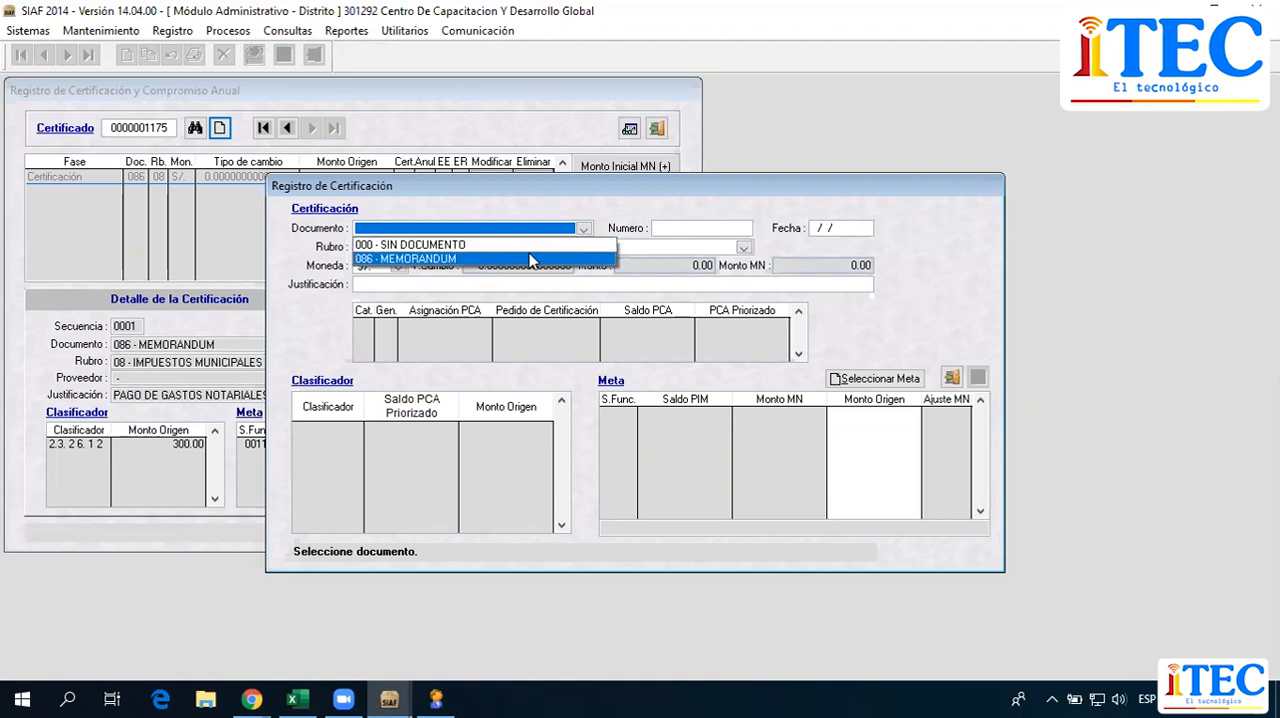
Set the certification's document to 086 - MEMORANDUM, with number 1234 and date 22/05/2014.
{"action": "left_click", "coordinate": [530, 259]}
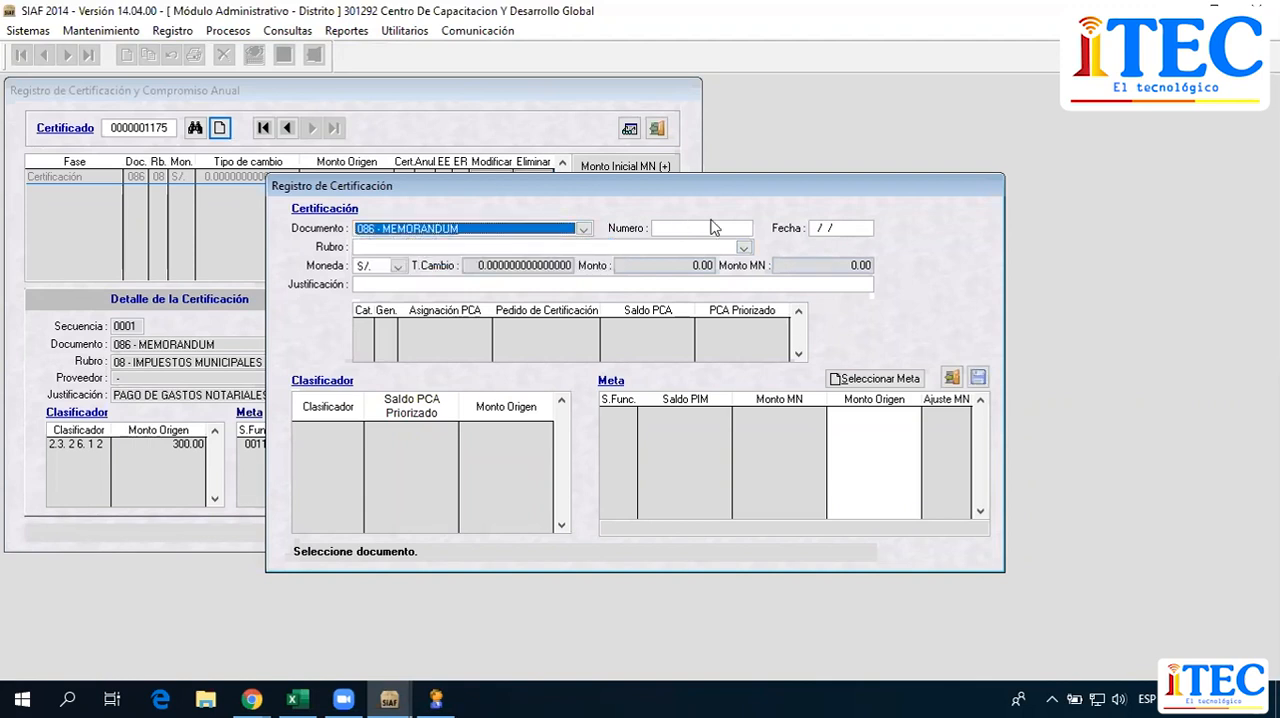
{"action": "left_click", "coordinate": [990, 136]}
{"action": "left_click", "coordinate": [680, 228]}
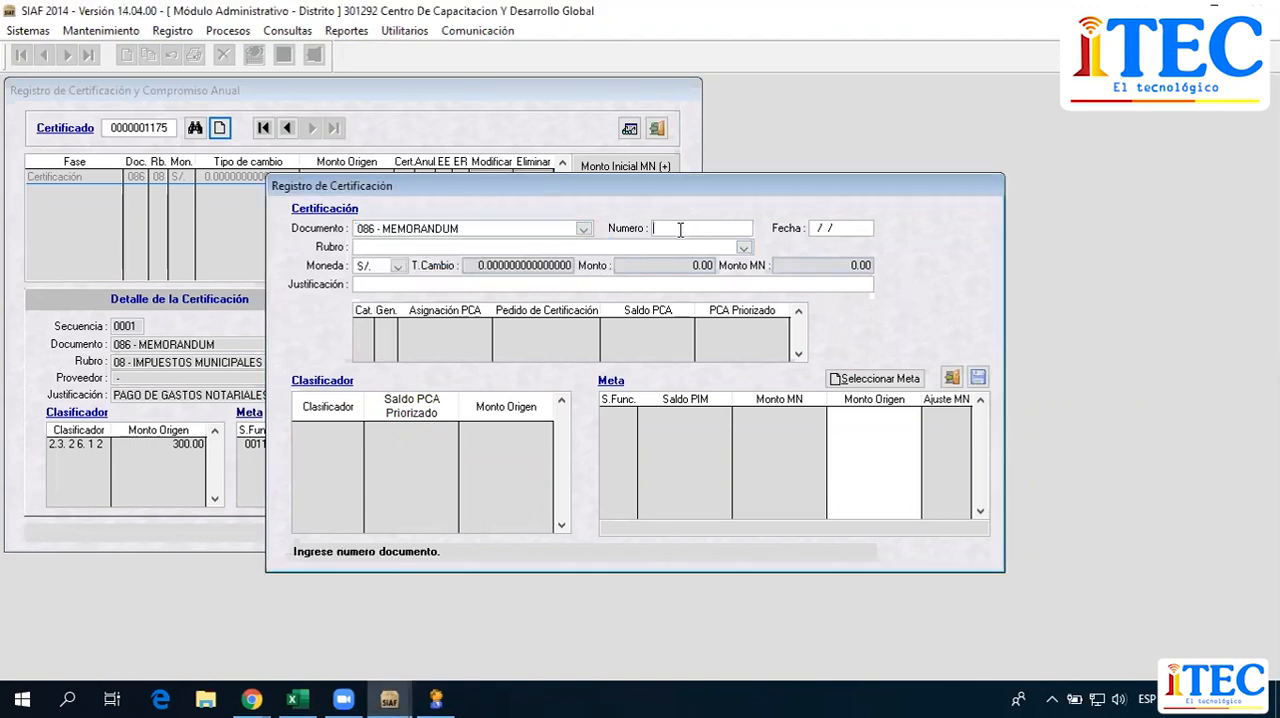
{"action": "type", "text": "1234"}
{"action": "key", "text": "Tab"}
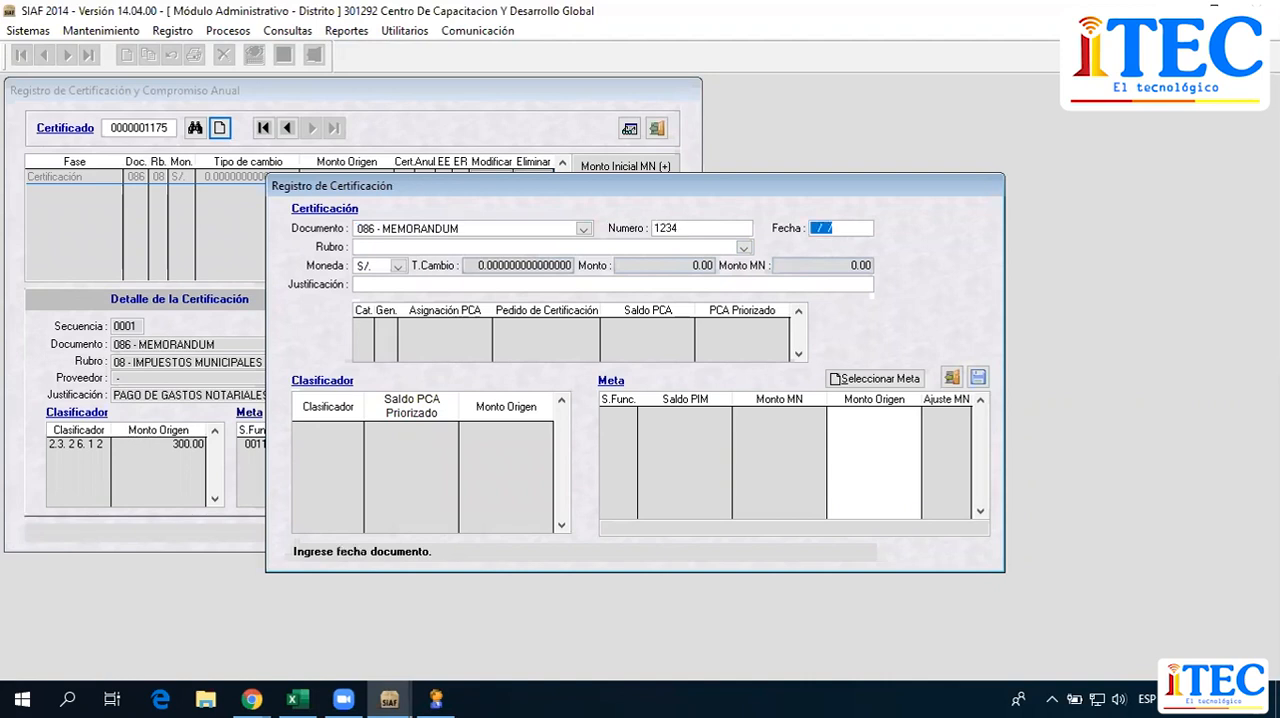
{"action": "type", "text": "2205"}
{"action": "left_click_drag", "start_coordinate": [655, 183], "coordinate": [687, 165]}
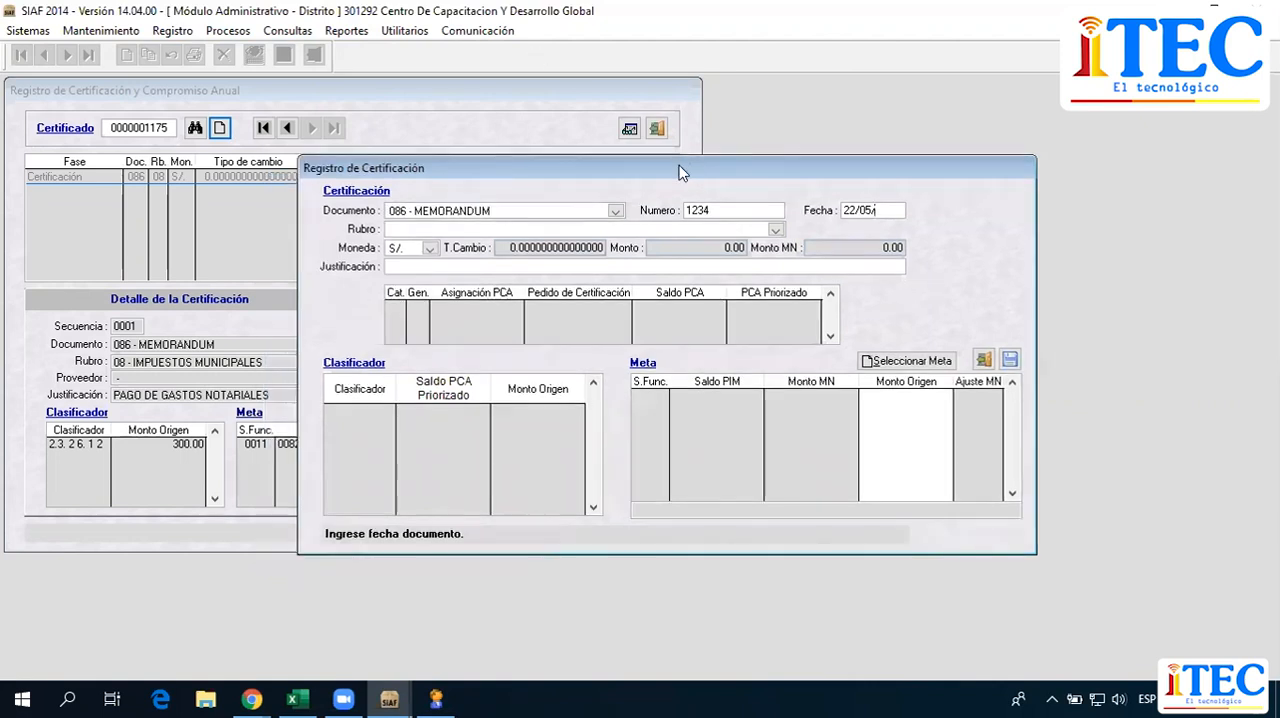
{"action": "type", "text": "14"}
{"action": "key", "text": "Return"}
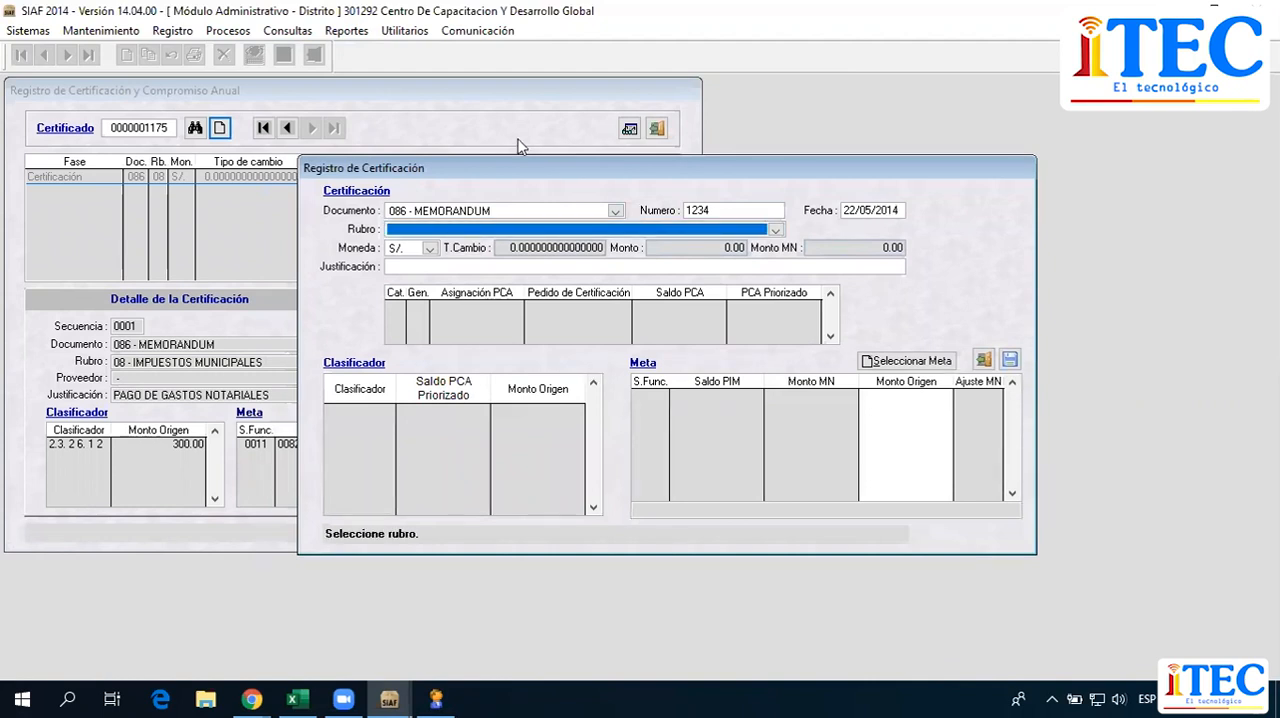
Set the certification's rubro to 07 - FONDO DE COMPENSACION MUNICIPAL.
{"action": "left_click", "coordinate": [568, 229]}
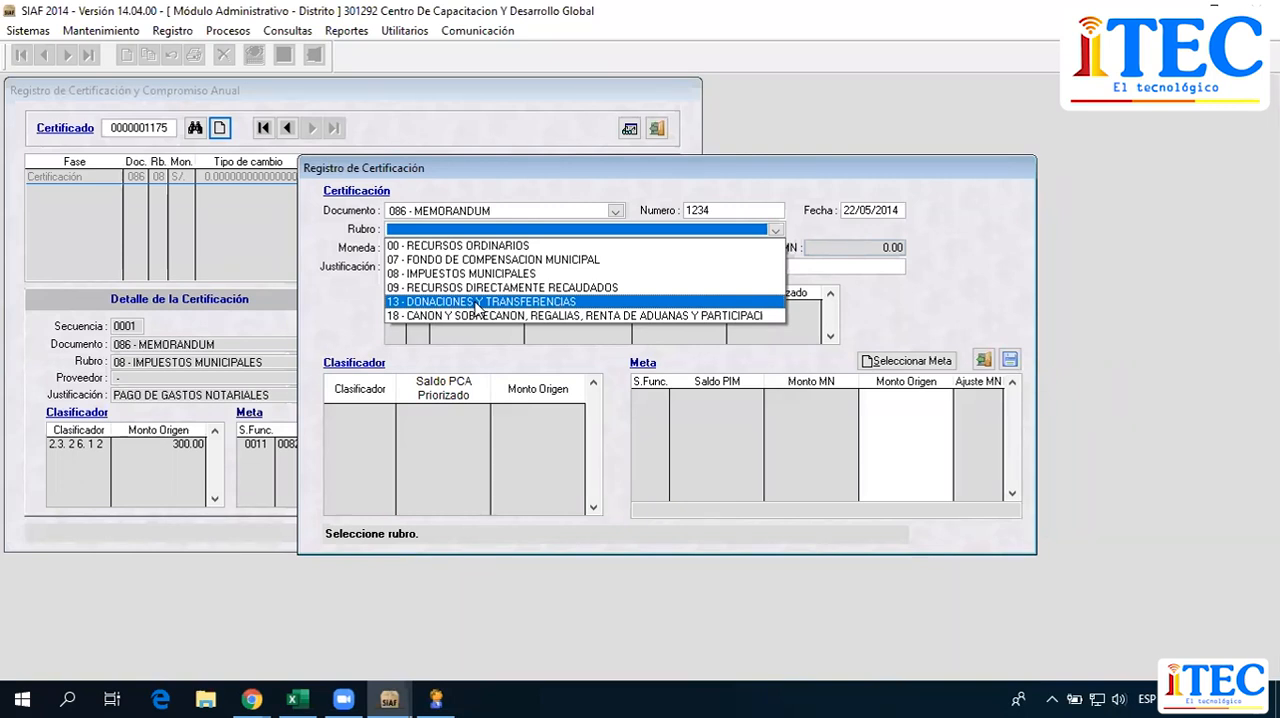
{"action": "left_click", "coordinate": [755, 262]}
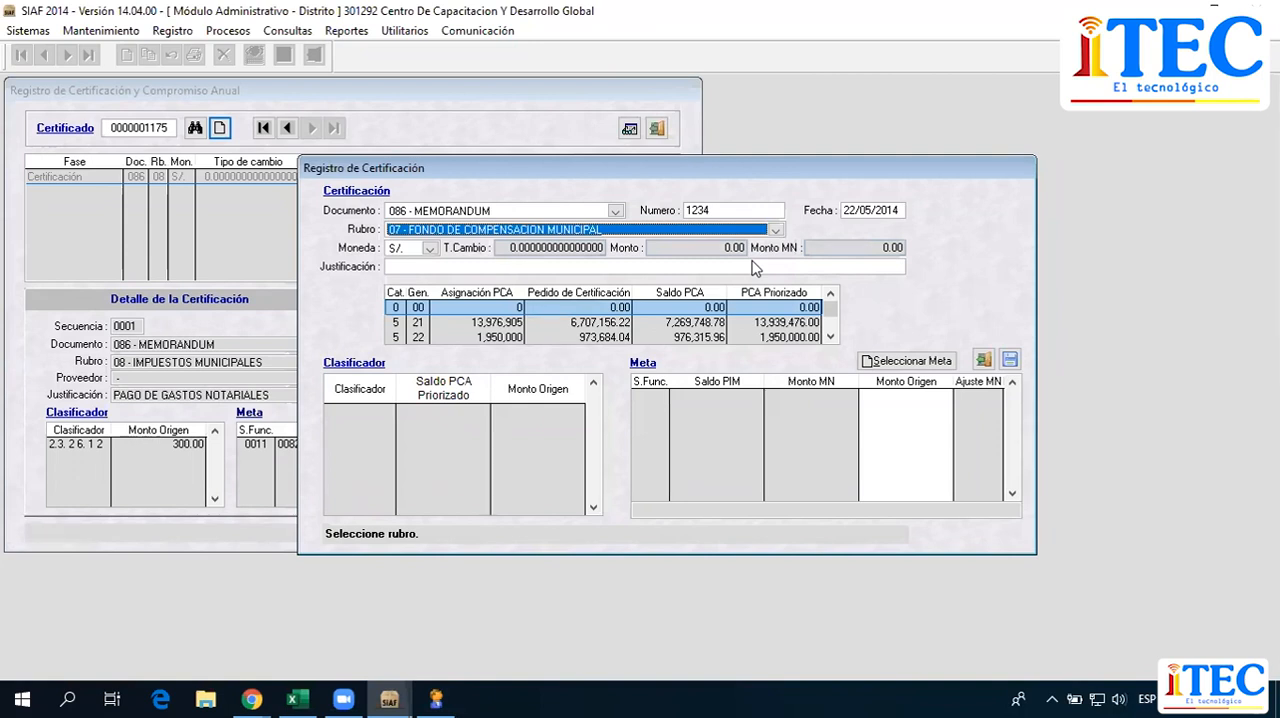
{"action": "left_click", "coordinate": [618, 231]}
{"action": "left_click", "coordinate": [612, 259]}
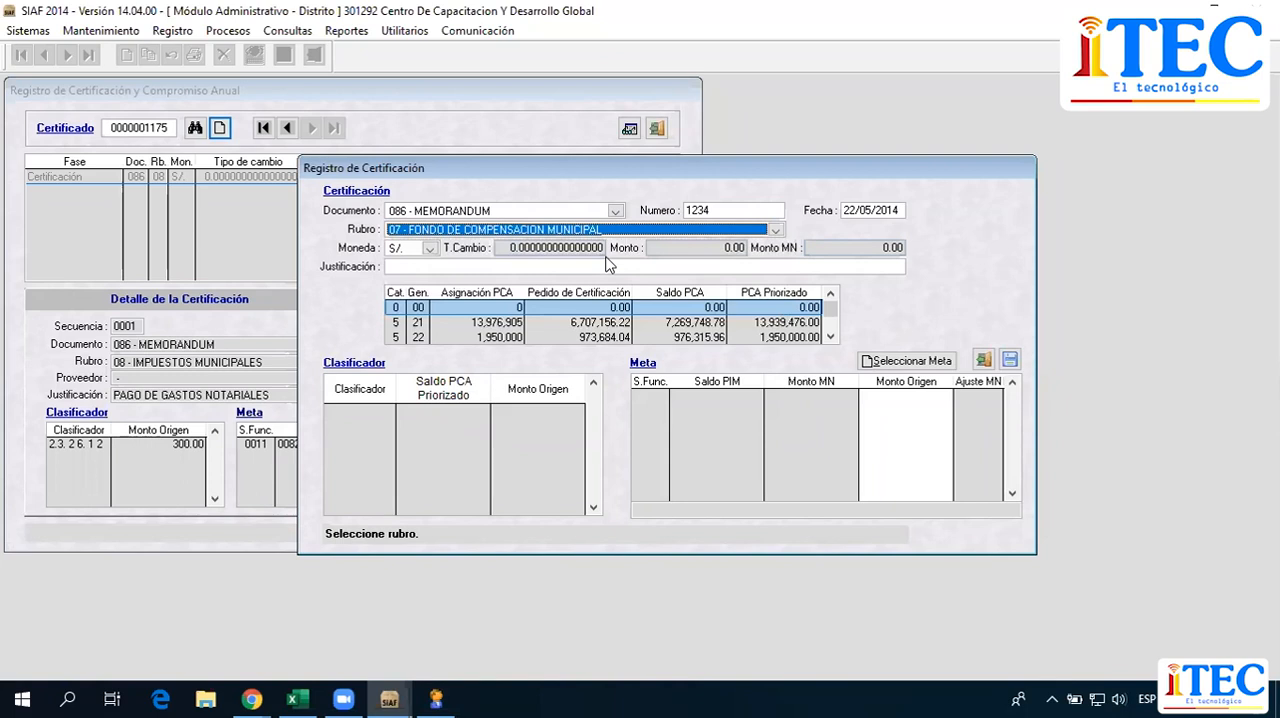
{"action": "left_click", "coordinate": [999, 132]}
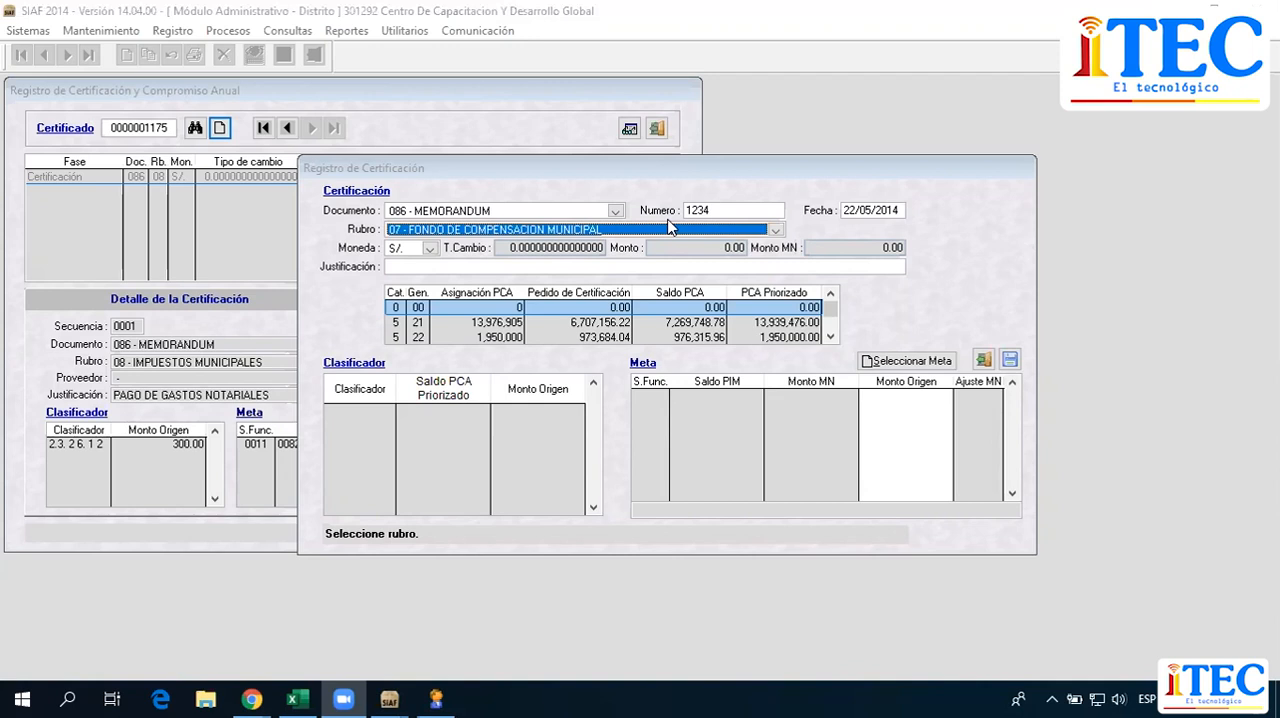
Enter the certification's justification as "POR EL PAGO DE COMPRA REPUESTOS DE VEHICULO".
{"action": "left_click", "coordinate": [435, 267]}
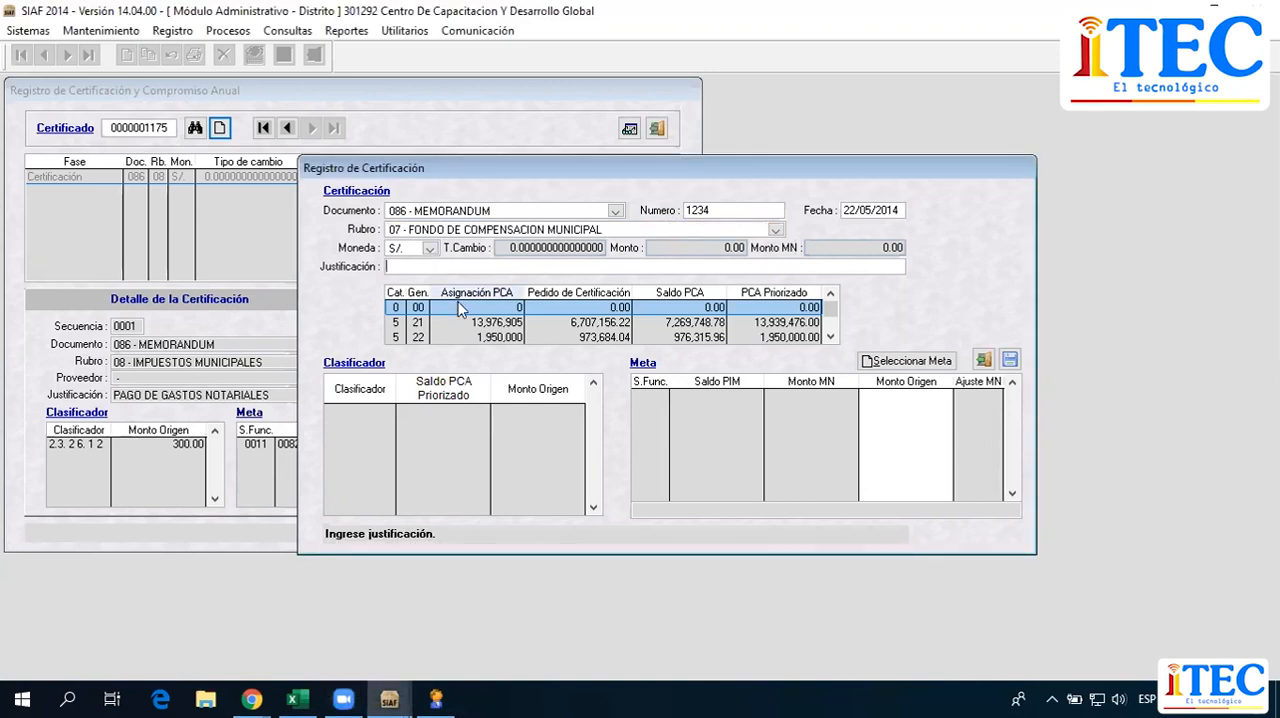
{"action": "type", "text": "POR EL PAGO DE COMPRA RE"}
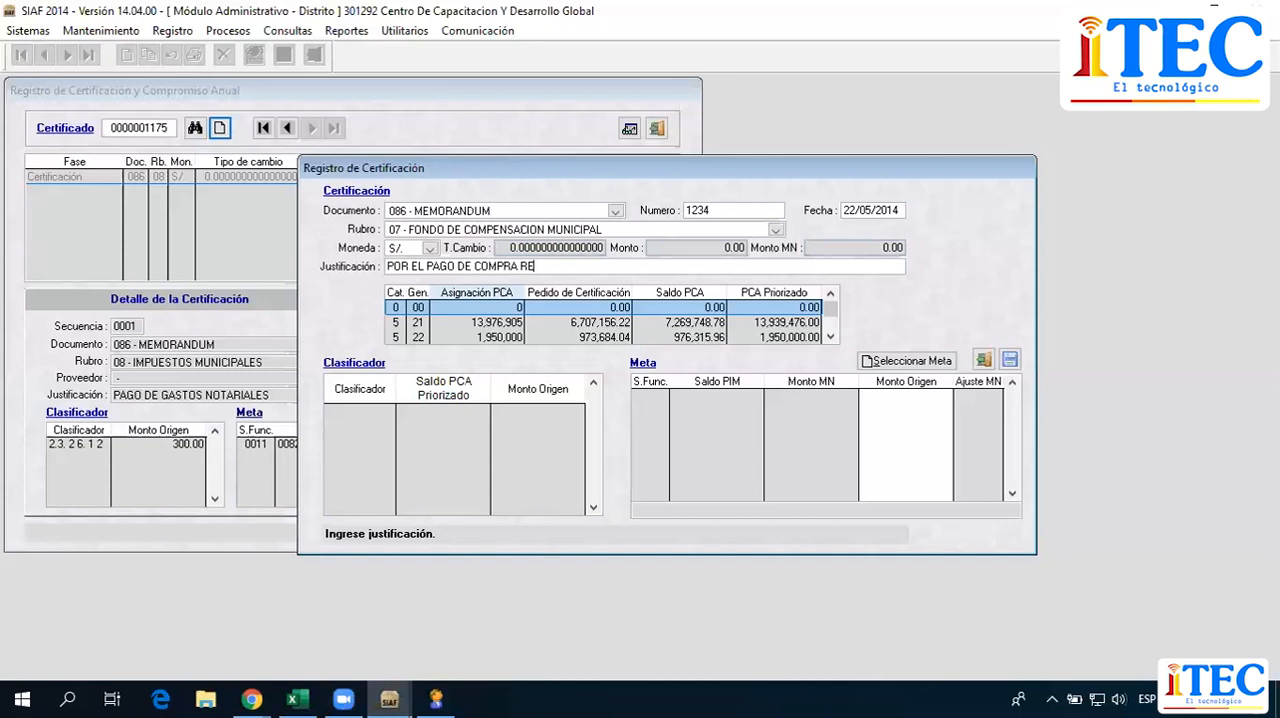
{"action": "type", "text": "PUESTOS DE VEHICULO"}
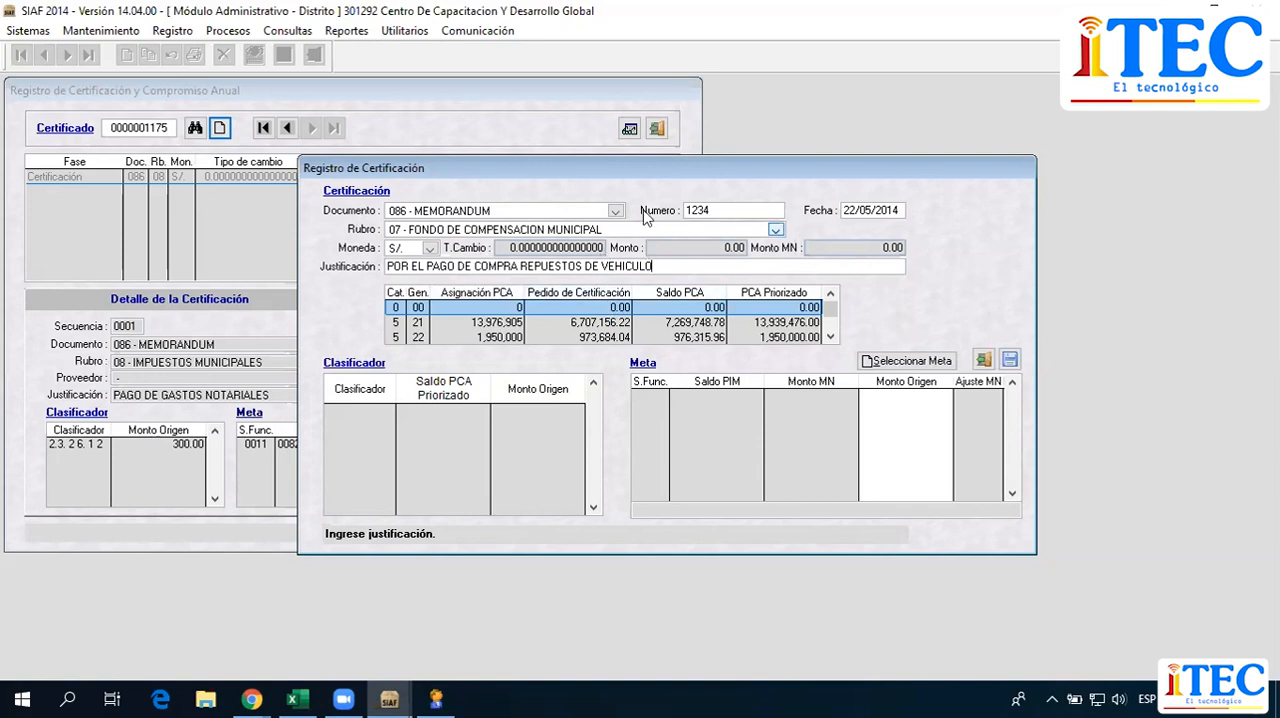
Open the metas selection and look through the 2.1 and 2.2 classifiers, checking the description of 2.1. 3 1. 1 5.
{"action": "left_click", "coordinate": [913, 362]}
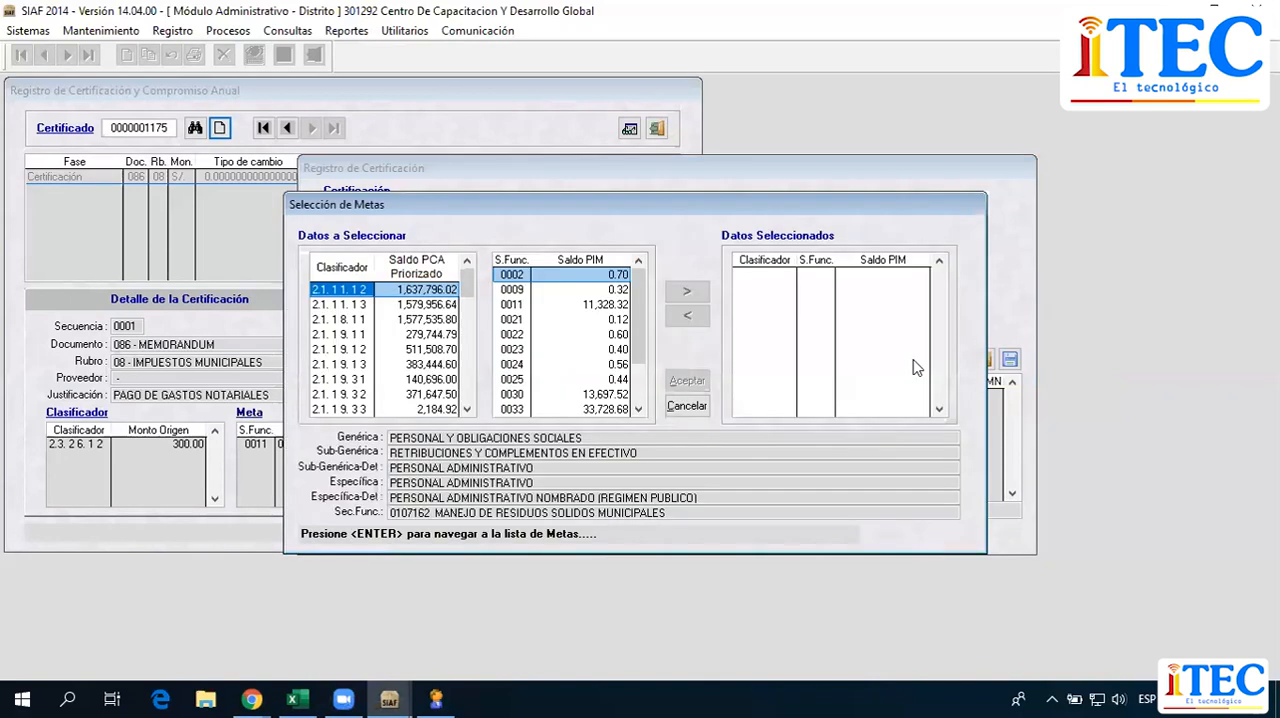
{"action": "left_click", "coordinate": [363, 295]}
{"action": "key", "text": "Down"}
{"action": "key", "text": "Down"}
{"action": "key", "text": "Down"}
{"action": "key", "text": "Down"}
{"action": "key", "text": "Down"}
{"action": "key", "text": "Down"}
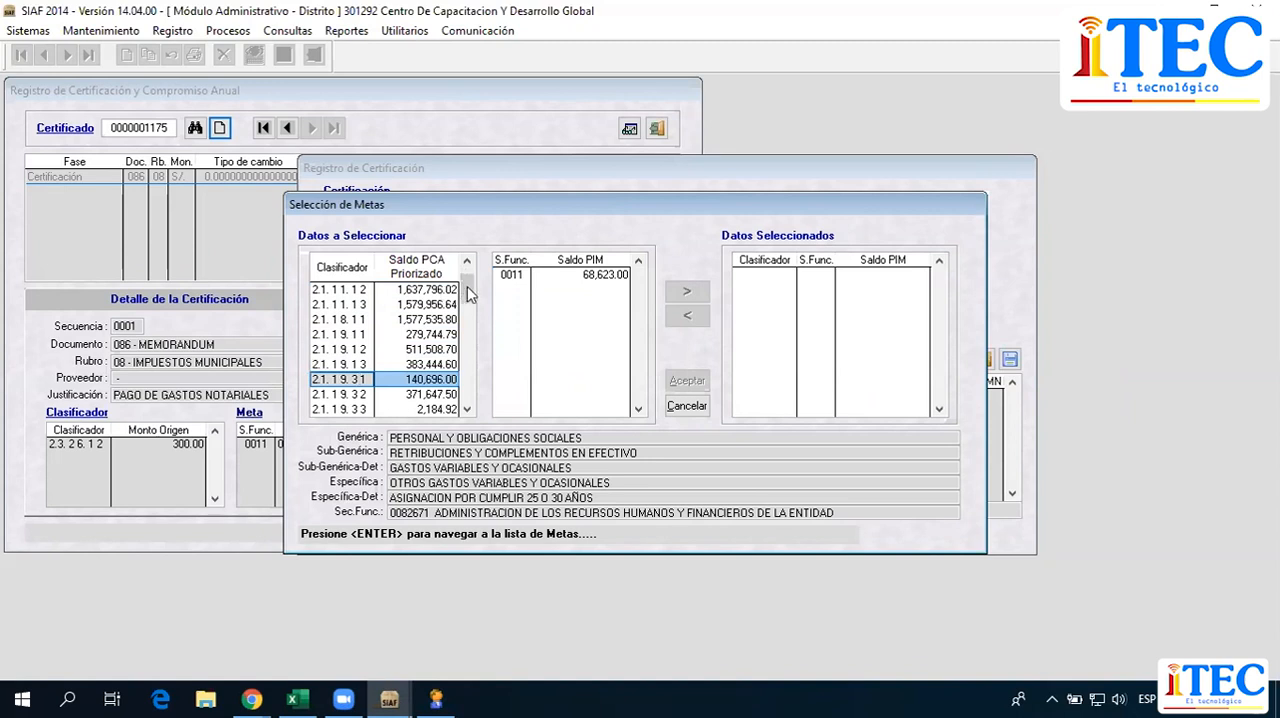
{"action": "left_click_drag", "start_coordinate": [466, 284], "coordinate": [466, 304]}
{"action": "left_click", "coordinate": [336, 366]}
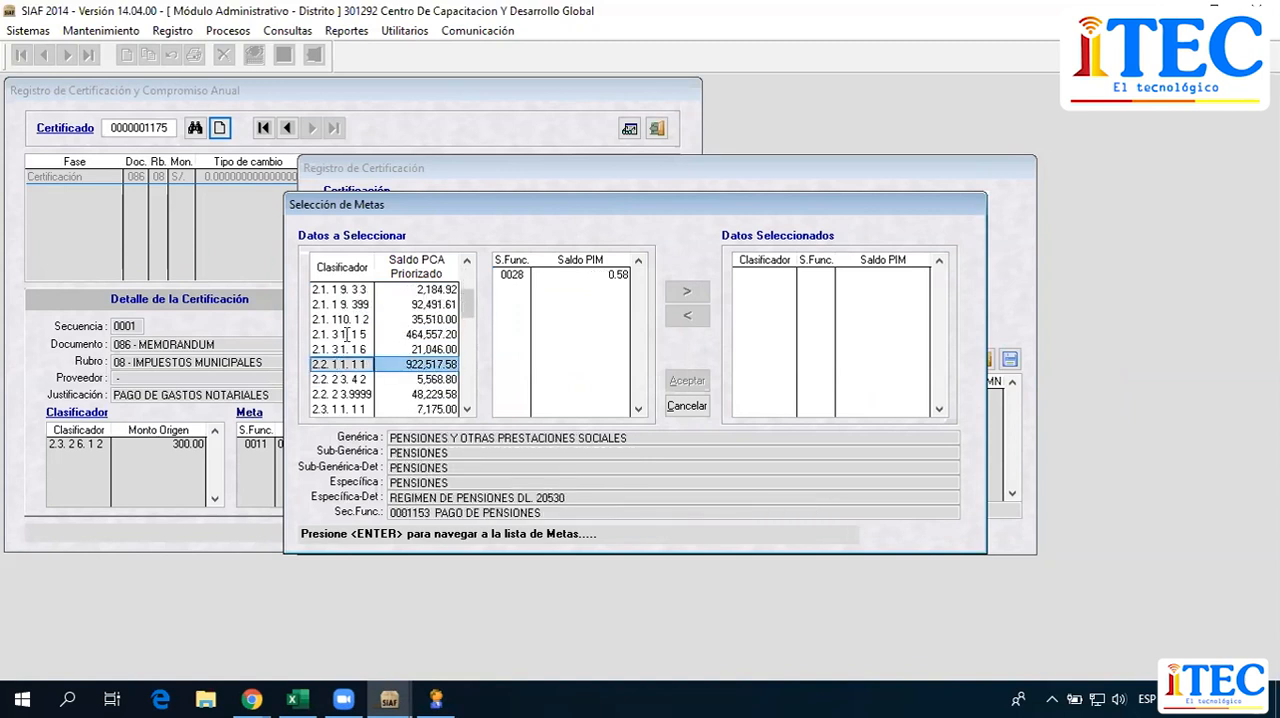
{"action": "left_click", "coordinate": [348, 335]}
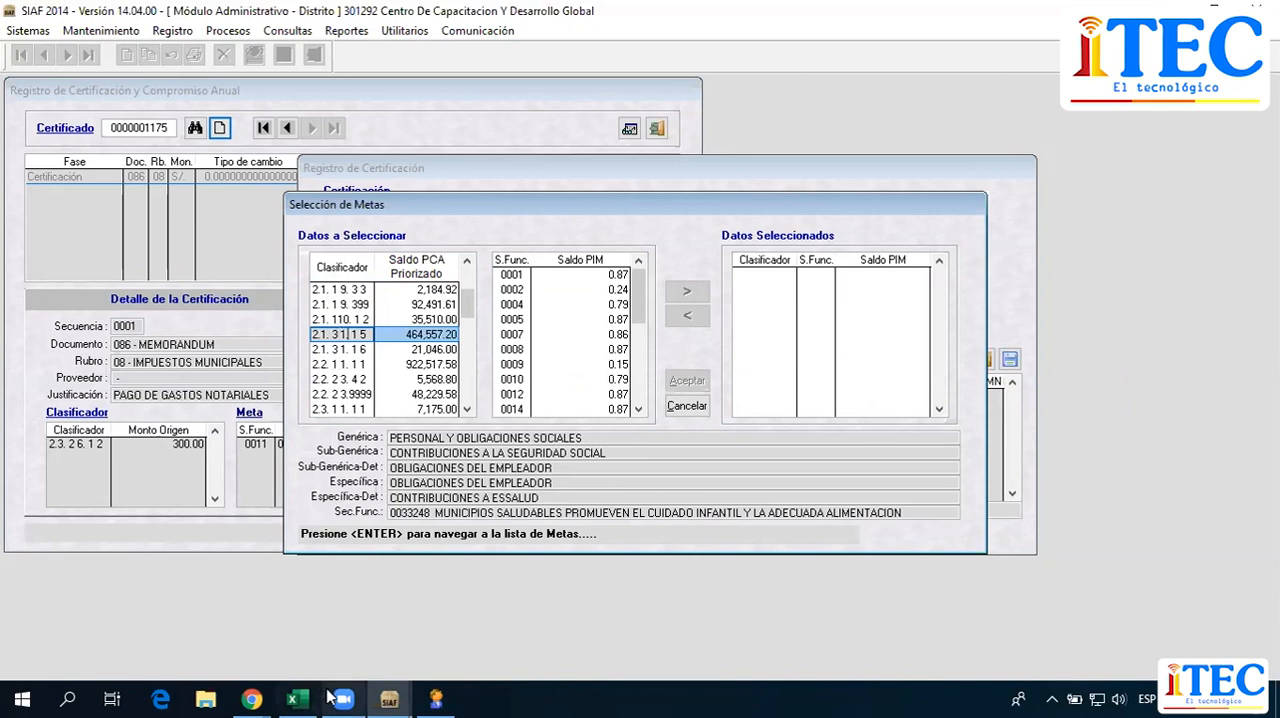
Switch to Chrome and search the 2020 Clasificador Económico de Gastos PDF for the classifier covering vehicle spare parts.
{"action": "left_click", "coordinate": [255, 699]}
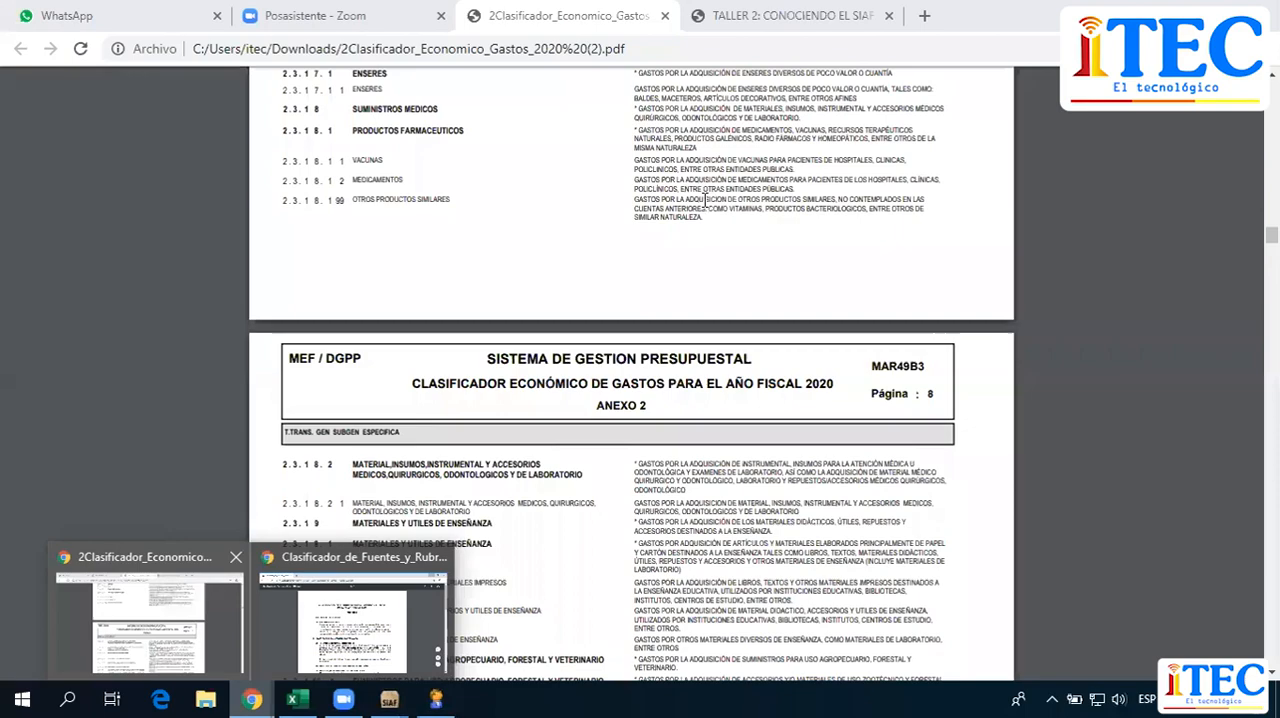
{"action": "left_click", "coordinate": [190, 641]}
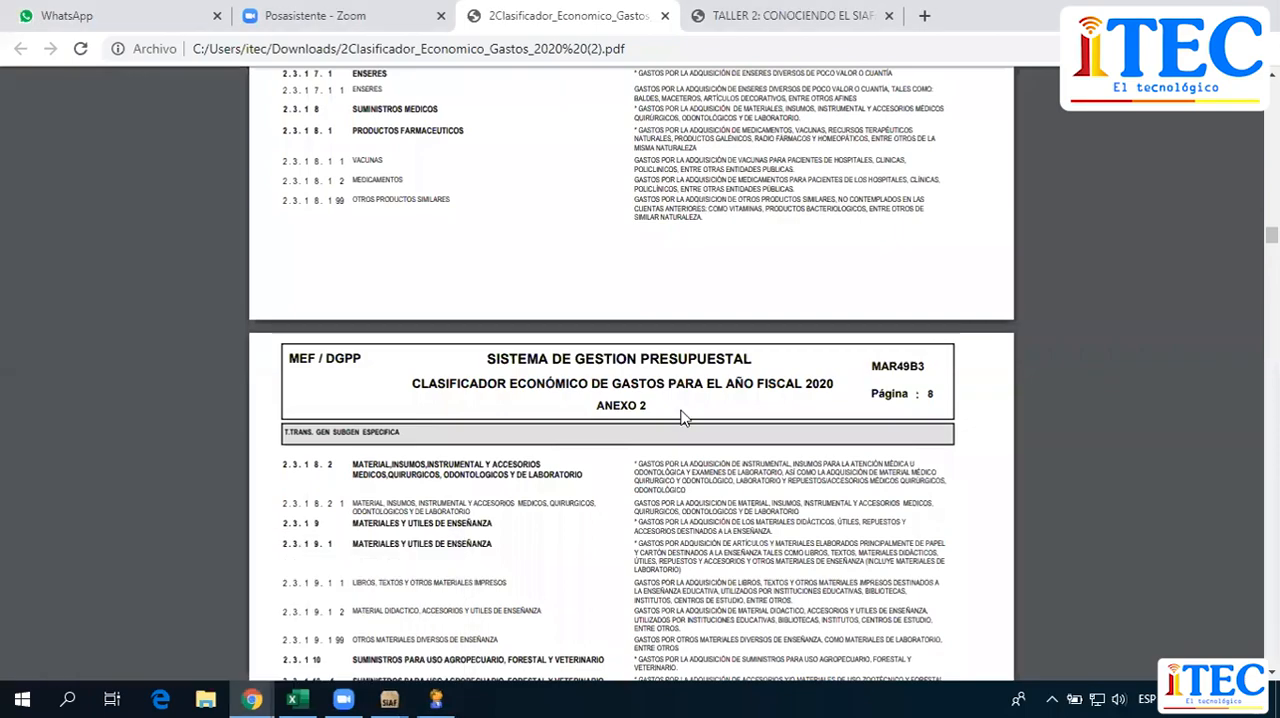
{"action": "scroll", "coordinate": [665, 450], "scroll_direction": "down", "scroll_amount": 5}
{"action": "scroll", "coordinate": [670, 455], "scroll_direction": "down", "scroll_amount": 10}
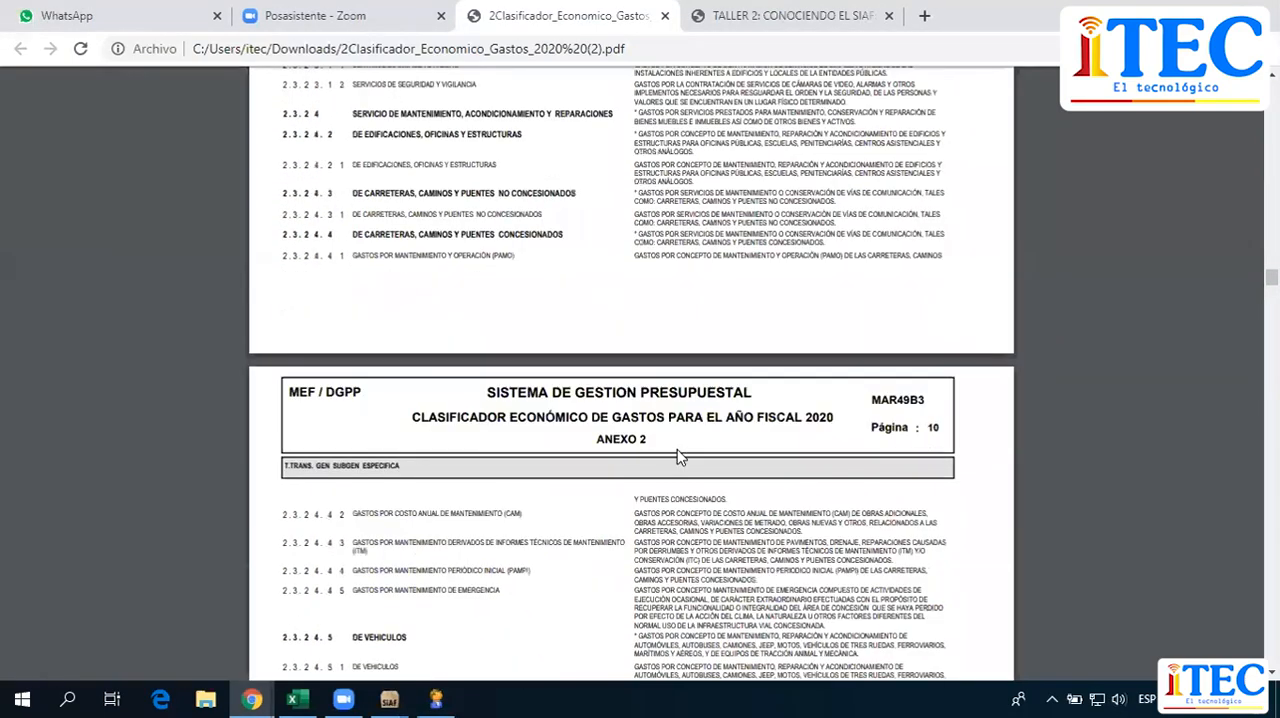
{"action": "scroll", "coordinate": [686, 421], "scroll_direction": "up", "scroll_amount": 15}
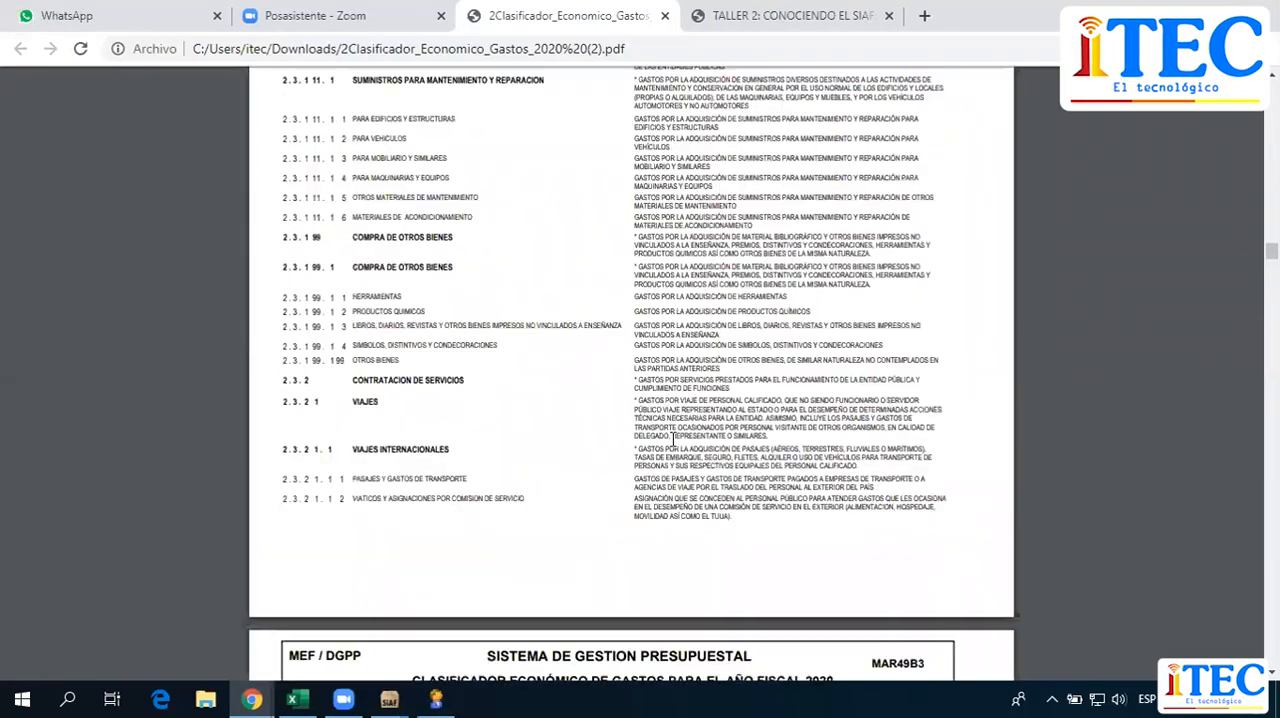
{"action": "scroll", "coordinate": [680, 421], "scroll_direction": "up", "scroll_amount": 6}
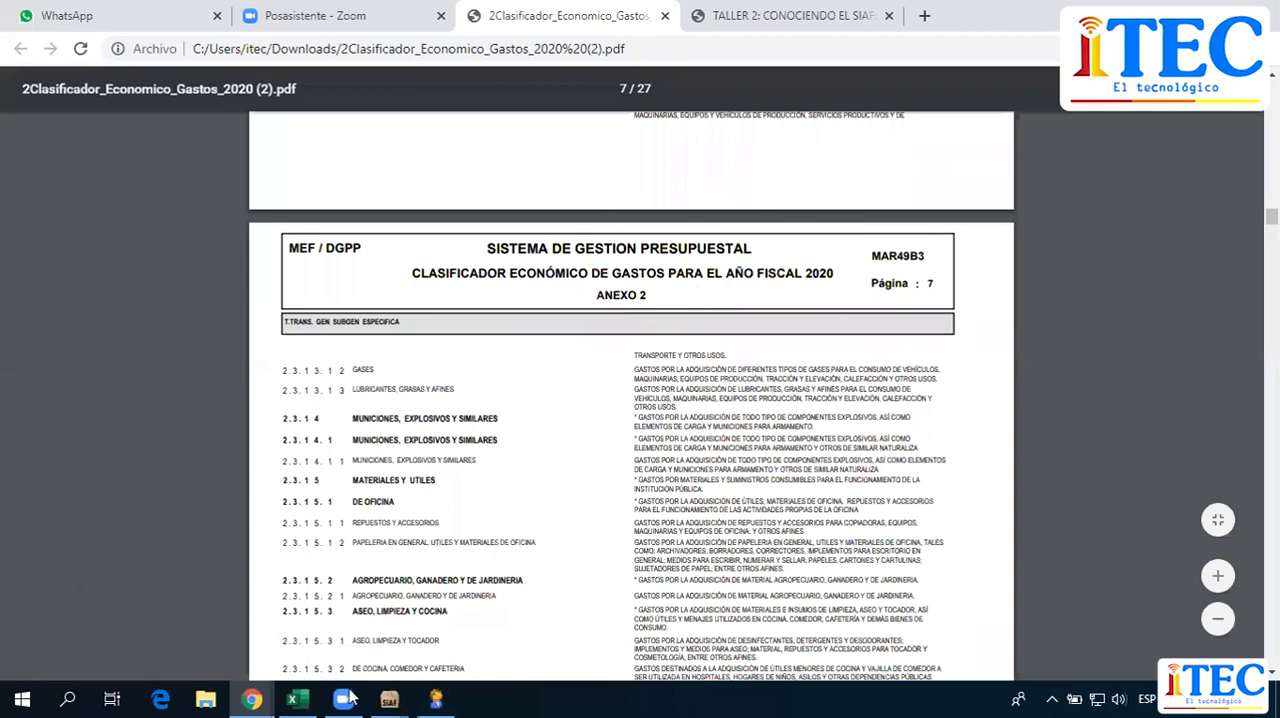
Return to SIAF, search the full classifier list in Selección de Metas for vehicle spare parts, and cancel the selection.
{"action": "mouse_move", "coordinate": [389, 699]}
{"action": "left_click", "coordinate": [399, 652]}
{"action": "left_click", "coordinate": [355, 305]}
{"action": "left_click", "coordinate": [340, 290]}
{"action": "left_click_drag", "start_coordinate": [466, 300], "coordinate": [467, 385]}
{"action": "left_click", "coordinate": [333, 348]}
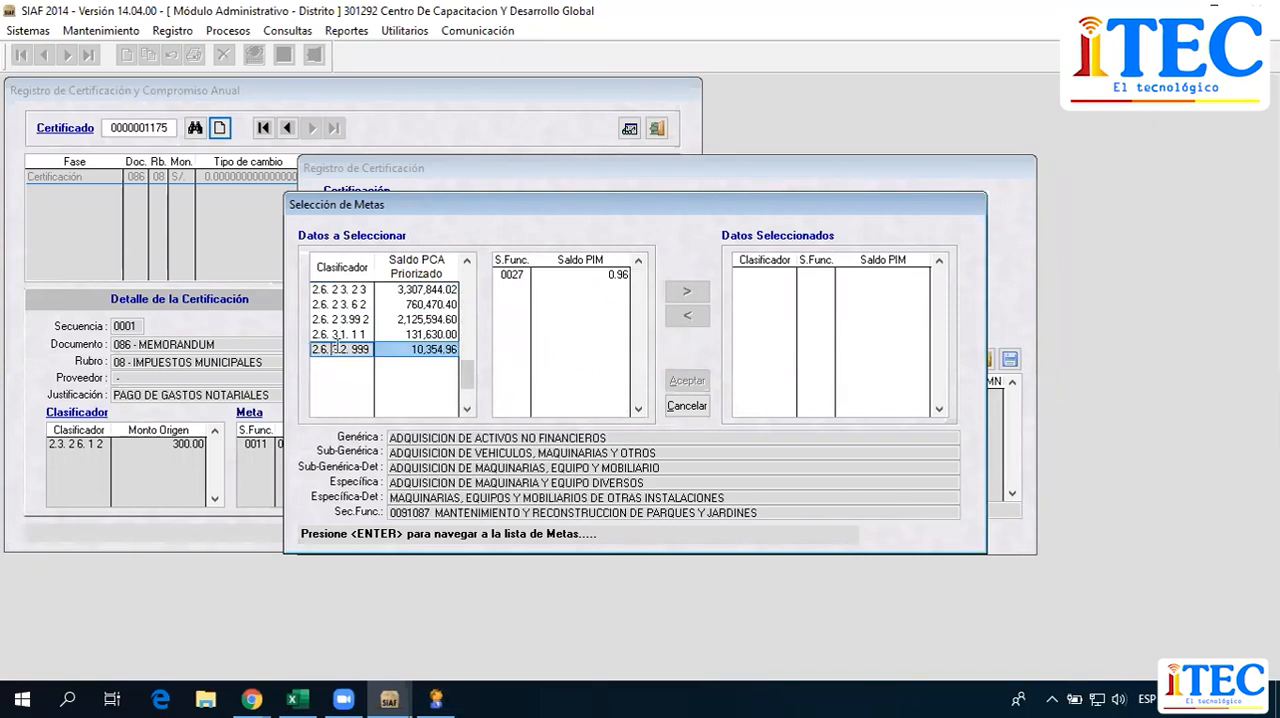
{"action": "key", "text": "Up"}
{"action": "key", "text": "Up"}
{"action": "key", "text": "Up"}
{"action": "key", "text": "Up"}
{"action": "key", "text": "Up"}
{"action": "key", "text": "Up"}
{"action": "key", "text": "Up"}
{"action": "key", "text": "Up"}
{"action": "key", "text": "Up"}
{"action": "key", "text": "Up"}
{"action": "key", "text": "Up"}
{"action": "key", "text": "Up"}
{"action": "key", "text": "Up"}
{"action": "key", "text": "Up"}
{"action": "key", "text": "Up"}
{"action": "key", "text": "Up"}
{"action": "key", "text": "Up"}
{"action": "key", "text": "Up"}
{"action": "key", "text": "Up"}
{"action": "key", "text": "Up"}
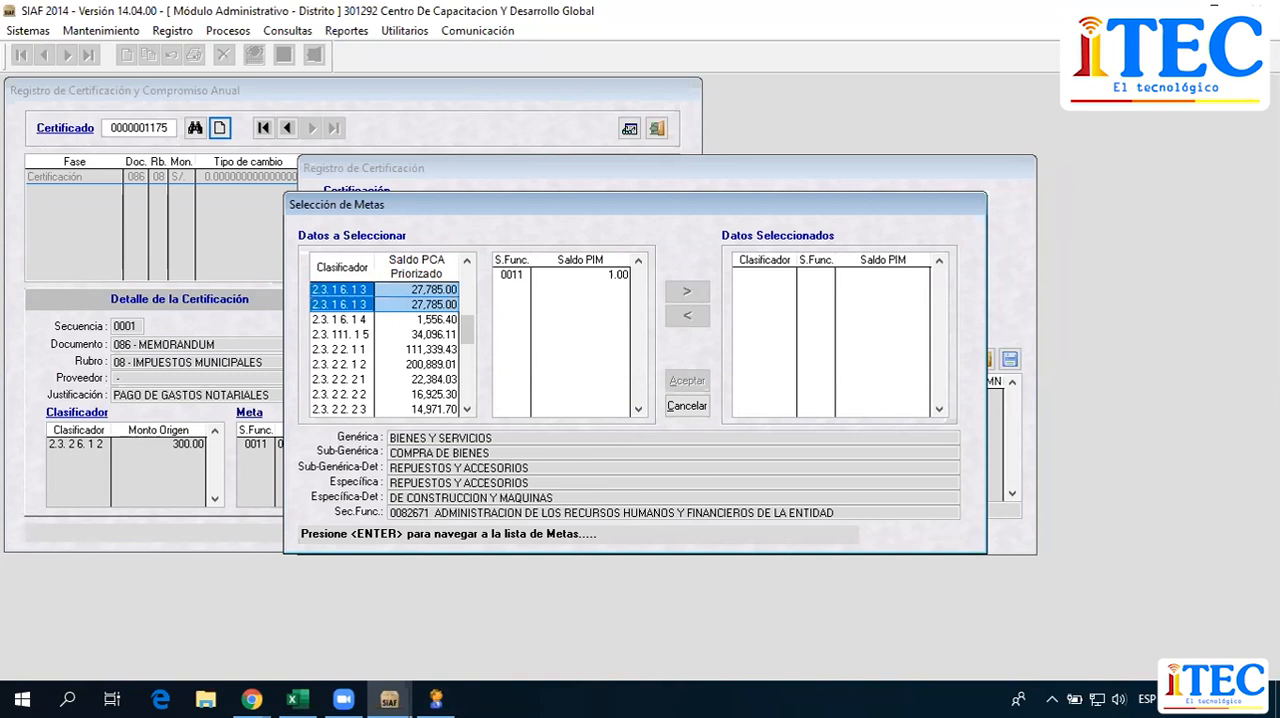
{"action": "key", "text": "Down"}
{"action": "key", "text": "Down"}
{"action": "key", "text": "Down"}
{"action": "key", "text": "Down"}
{"action": "key", "text": "Down"}
{"action": "key", "text": "Down"}
{"action": "key", "text": "Down"}
{"action": "key", "text": "Down"}
{"action": "key", "text": "Down"}
{"action": "key", "text": "Down"}
{"action": "key", "text": "Down"}
{"action": "key", "text": "Down"}
{"action": "key", "text": "Down"}
{"action": "key", "text": "Down"}
{"action": "key", "text": "Down"}
{"action": "key", "text": "Down"}
{"action": "key", "text": "Down"}
{"action": "key", "text": "Down"}
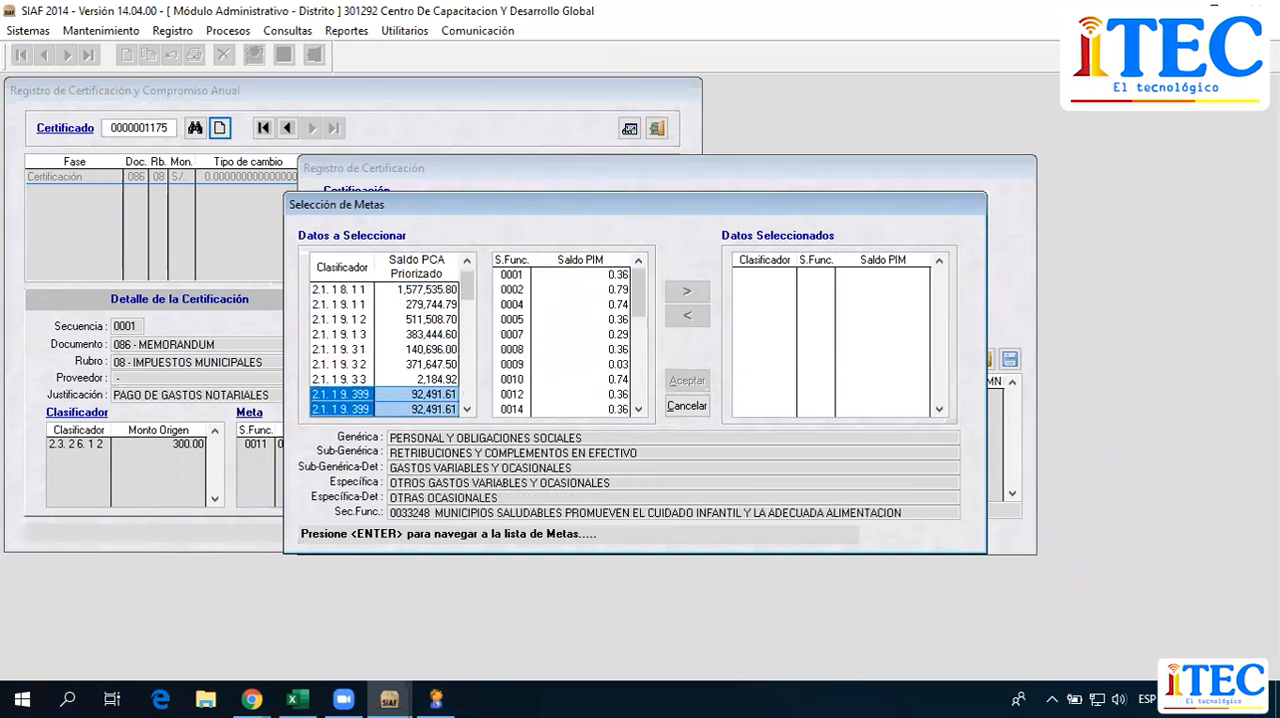
{"action": "key", "text": "Down"}
{"action": "key", "text": "Down"}
{"action": "key", "text": "Down"}
{"action": "key", "text": "Down"}
{"action": "key", "text": "Down"}
{"action": "key", "text": "Down"}
{"action": "key", "text": "Down"}
{"action": "key", "text": "Down"}
{"action": "key", "text": "Down"}
{"action": "key", "text": "Down"}
{"action": "key", "text": "Down"}
{"action": "key", "text": "Down"}
{"action": "key", "text": "Down"}
{"action": "key", "text": "Down"}
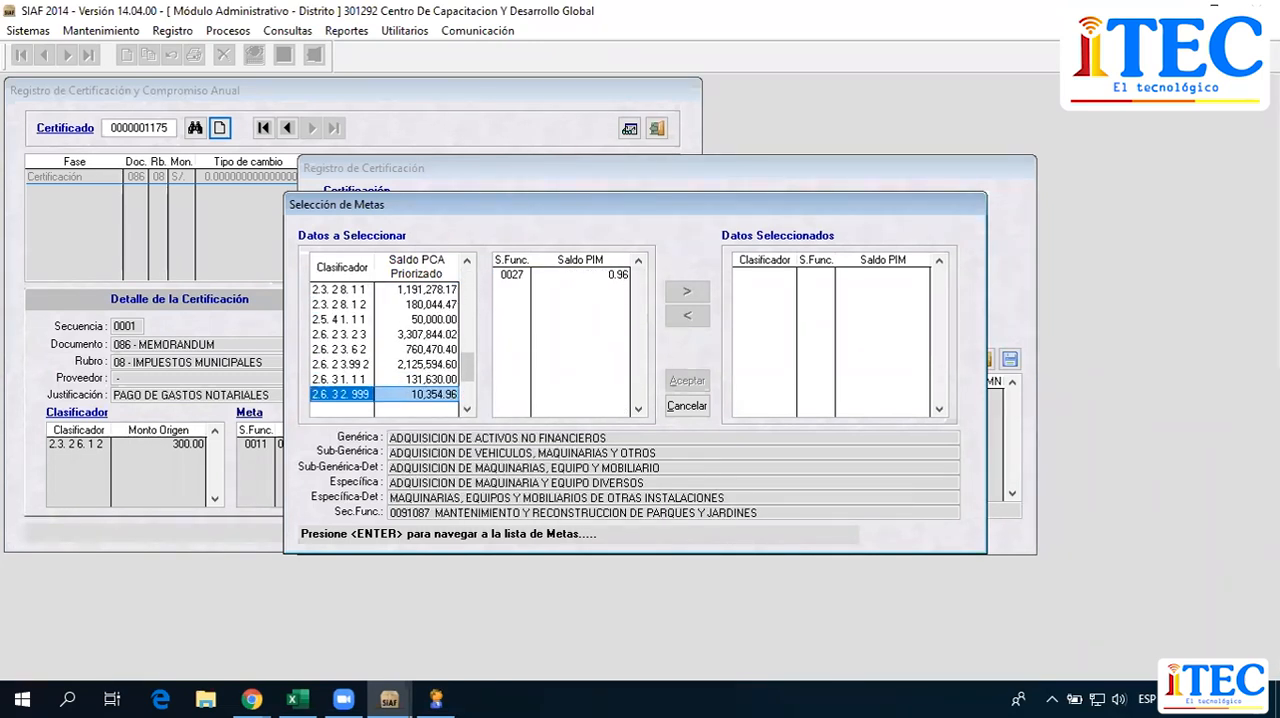
{"action": "key", "text": "Up"}
{"action": "key", "text": "Up"}
{"action": "key", "text": "Up"}
{"action": "key", "text": "Up"}
{"action": "key", "text": "Up"}
{"action": "key", "text": "Up"}
{"action": "key", "text": "Up"}
{"action": "key", "text": "Up"}
{"action": "key", "text": "Up"}
{"action": "key", "text": "Up"}
{"action": "key", "text": "Up"}
{"action": "key", "text": "Up"}
{"action": "key", "text": "Up"}
{"action": "key", "text": "Up"}
{"action": "key", "text": "Up"}
{"action": "key", "text": "Up"}
{"action": "key", "text": "Up"}
{"action": "key", "text": "Up"}
{"action": "key", "text": "Up"}
{"action": "key", "text": "Up"}
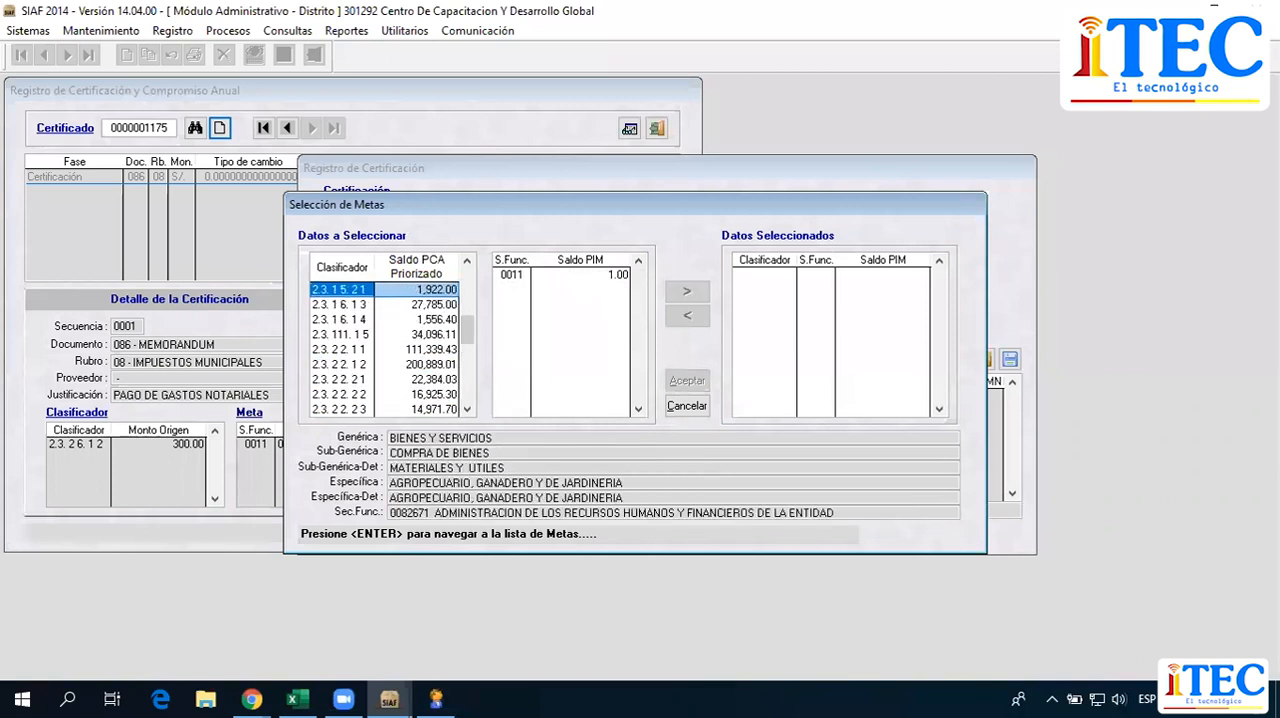
{"action": "key", "text": "Up"}
{"action": "key", "text": "Up"}
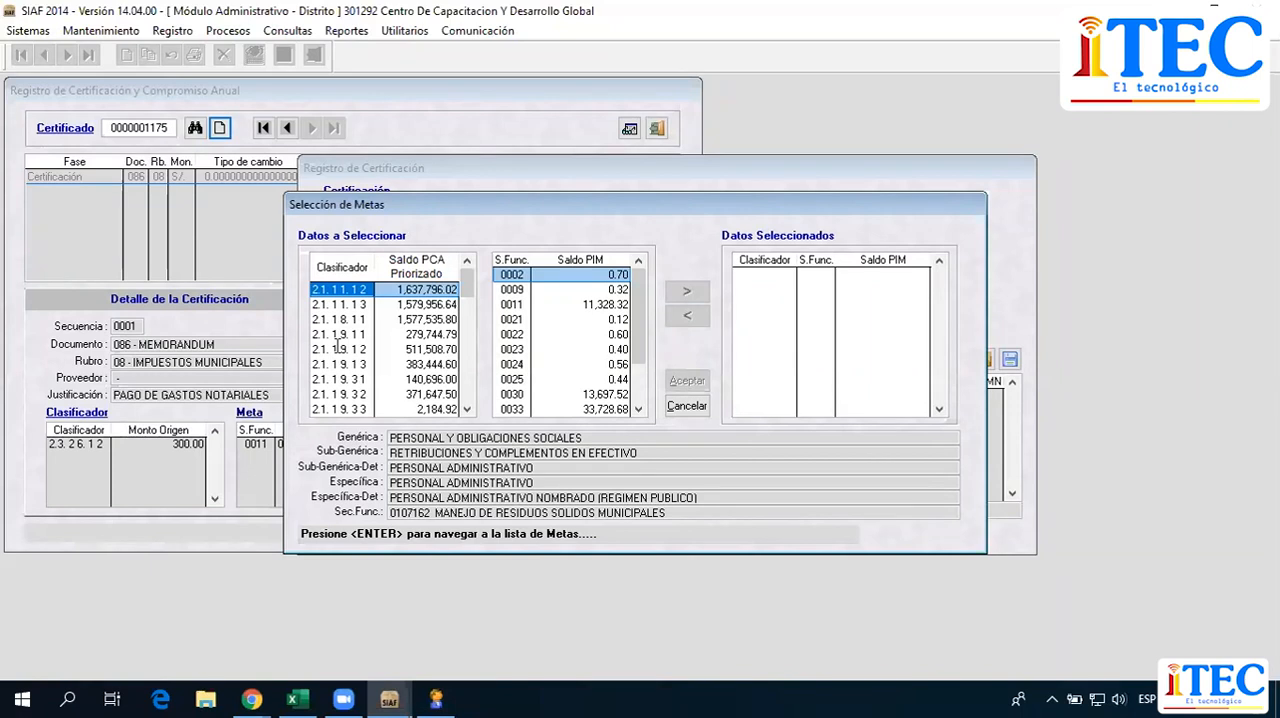
{"action": "left_click", "coordinate": [687, 405]}
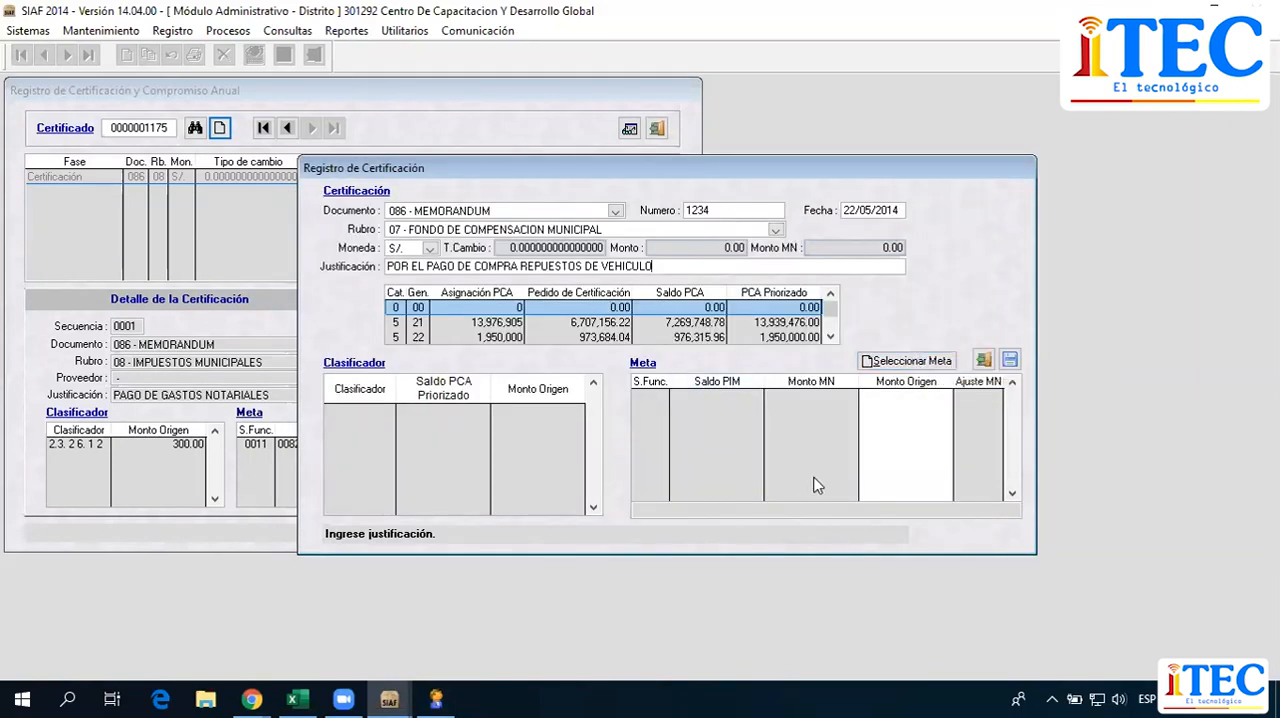
Reopen the metas selection, consult the expense classifier PDF in Chrome, and return to SIAF to cancel the selection and close the certification forms.
{"action": "left_click", "coordinate": [906, 362]}
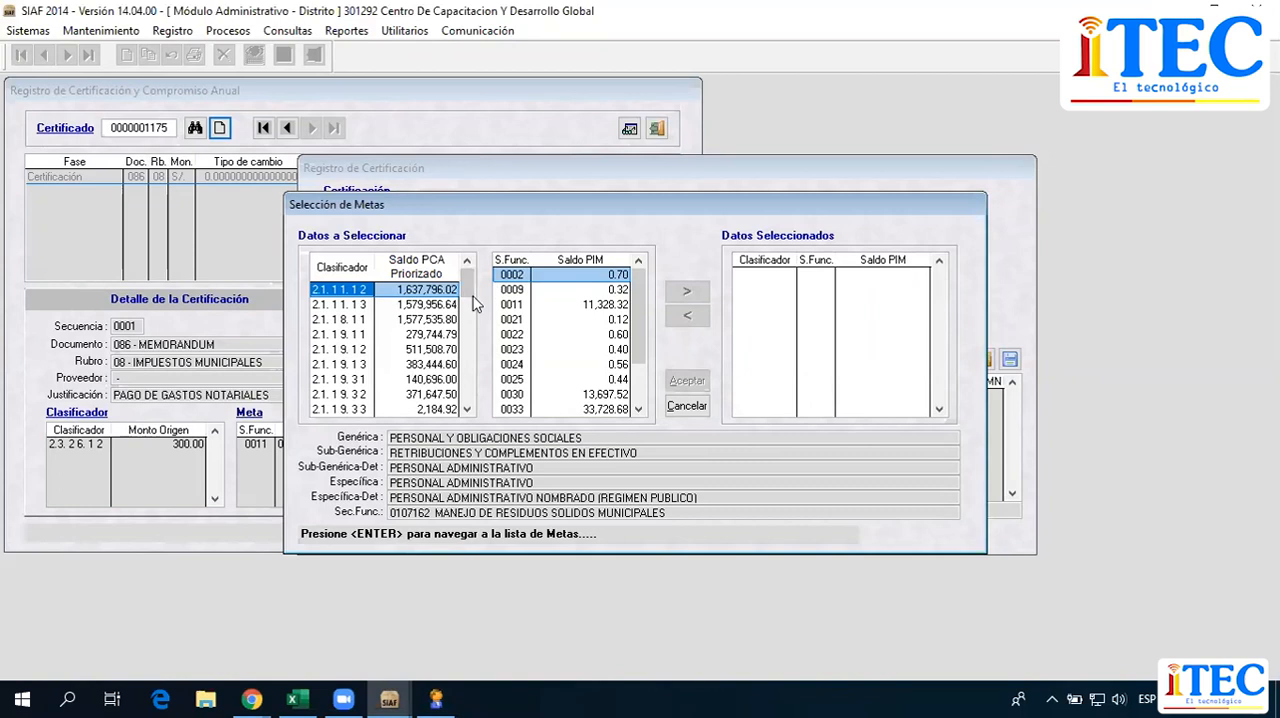
{"action": "left_click", "coordinate": [252, 699]}
{"action": "left_click", "coordinate": [198, 594]}
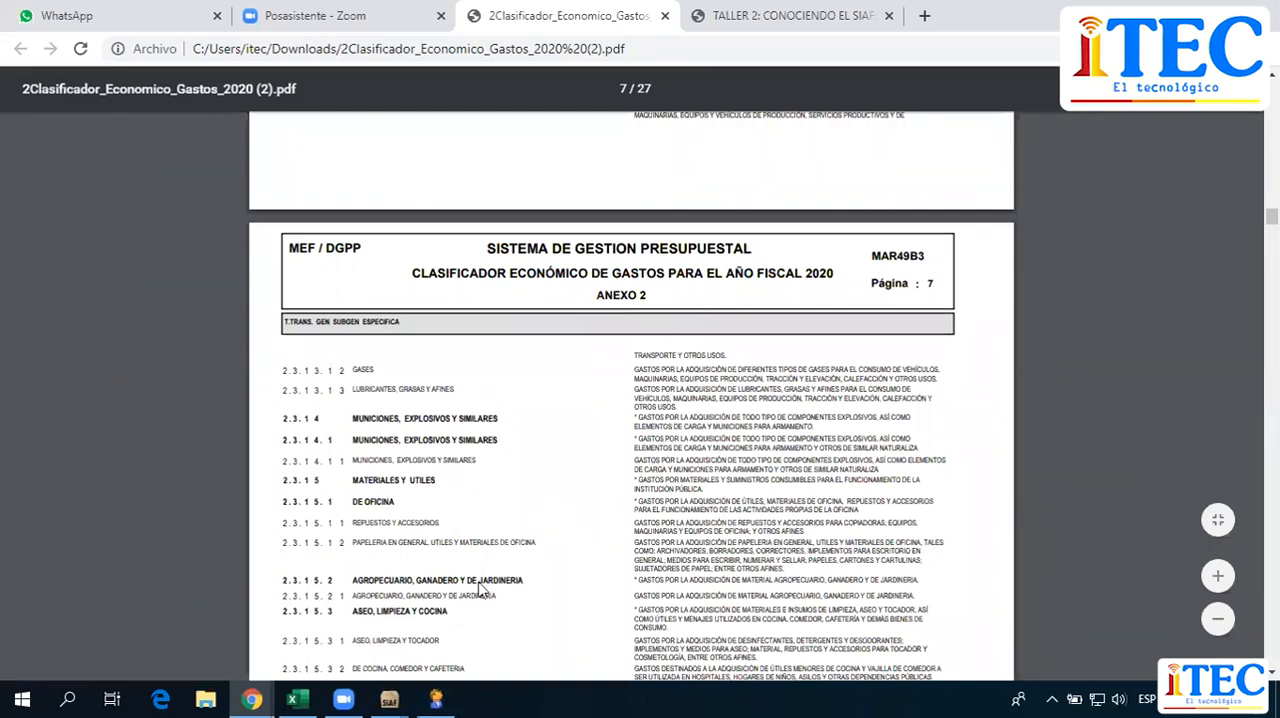
{"action": "mouse_move", "coordinate": [389, 698]}
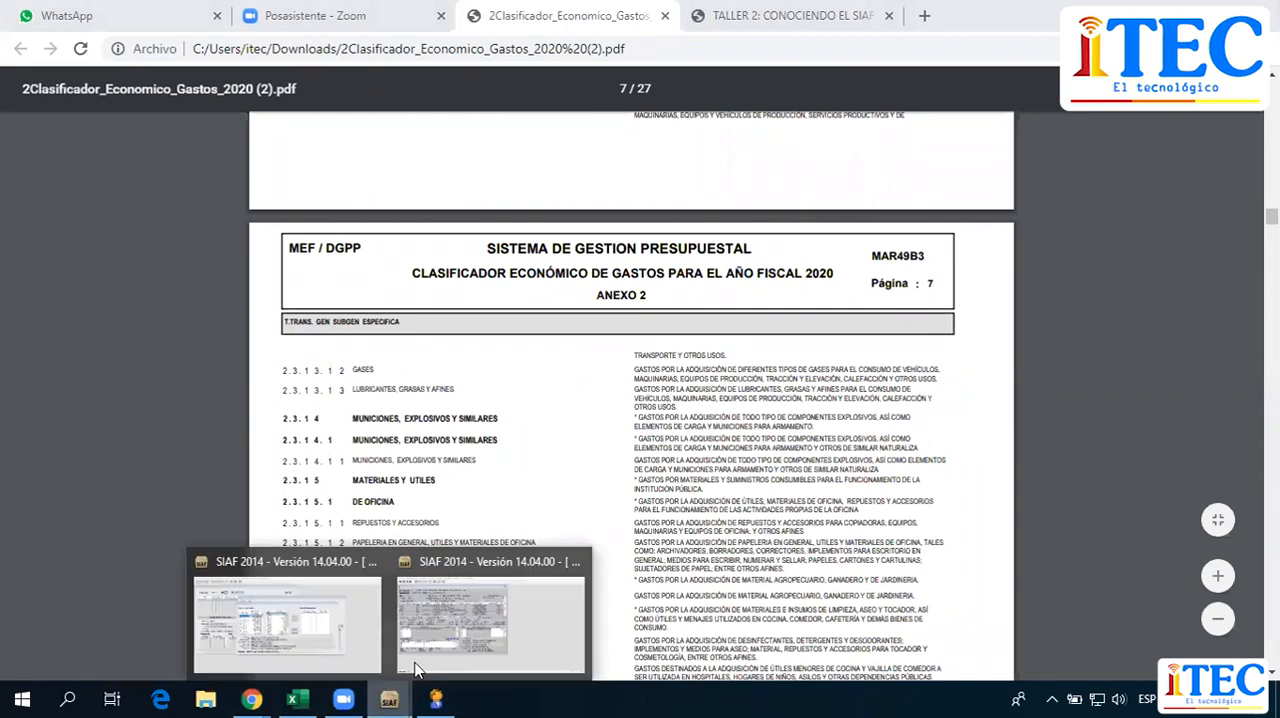
{"action": "left_click", "coordinate": [329, 620]}
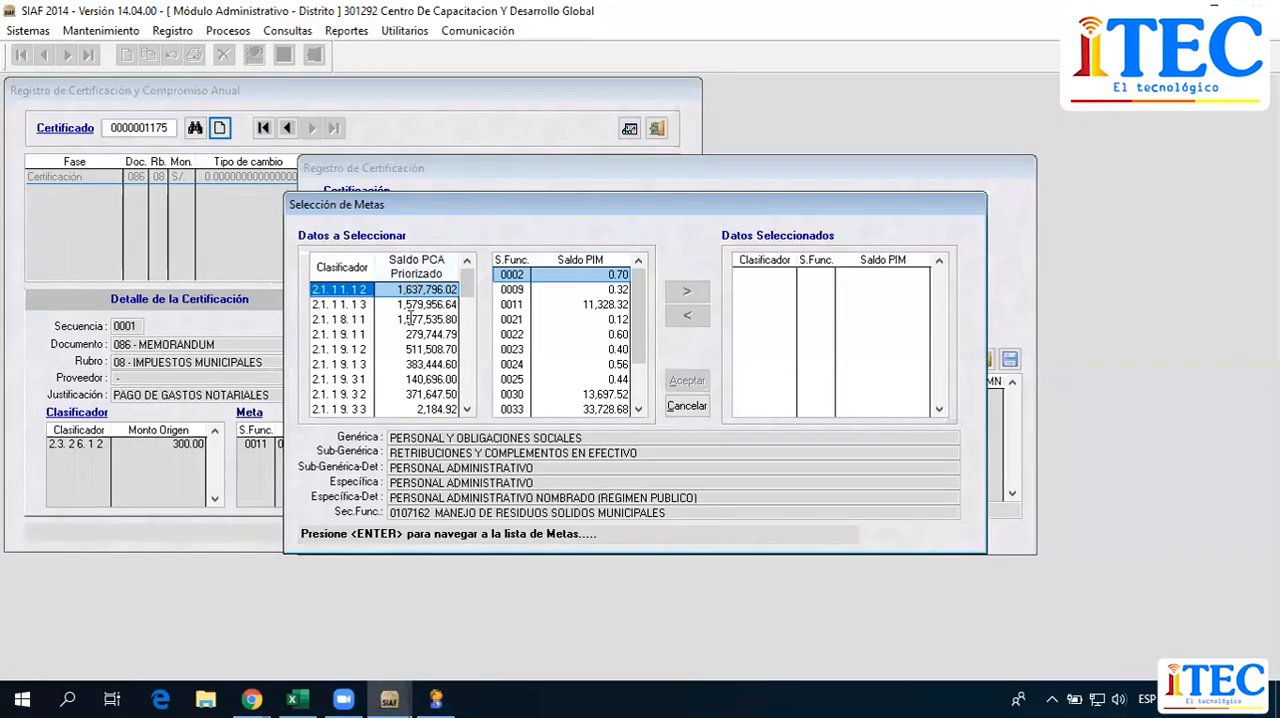
{"action": "left_click", "coordinate": [687, 406]}
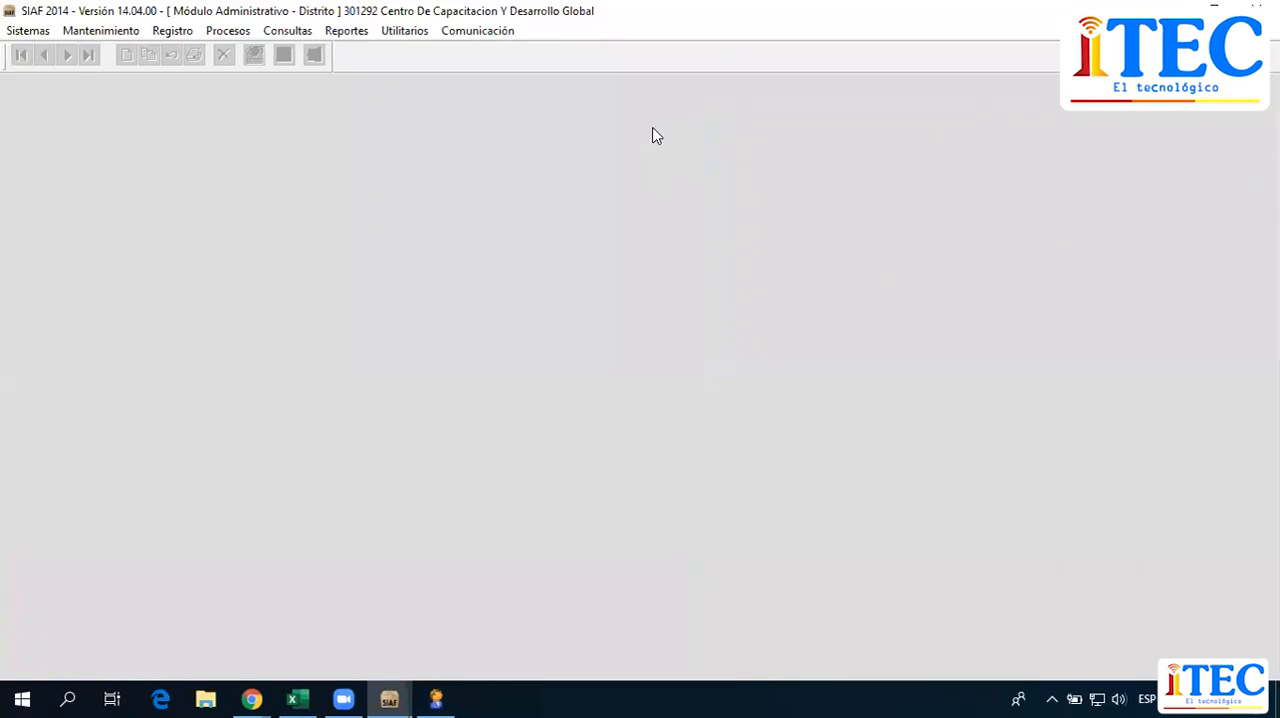